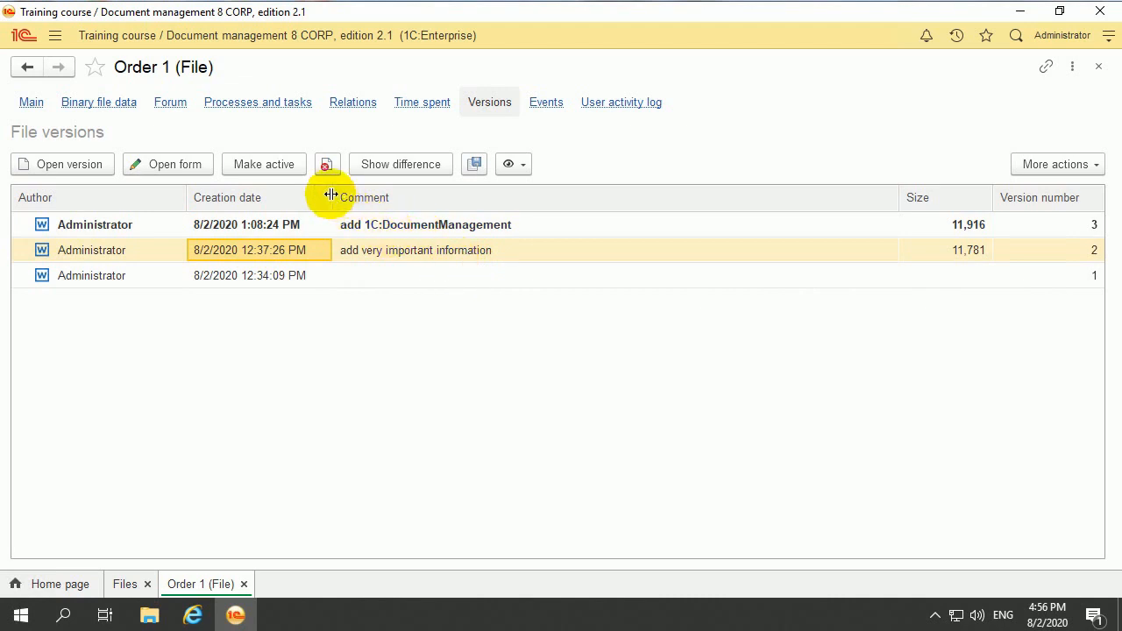
Make version 2 of the Order 1 file the active version and go to the Files list
click(260, 162)
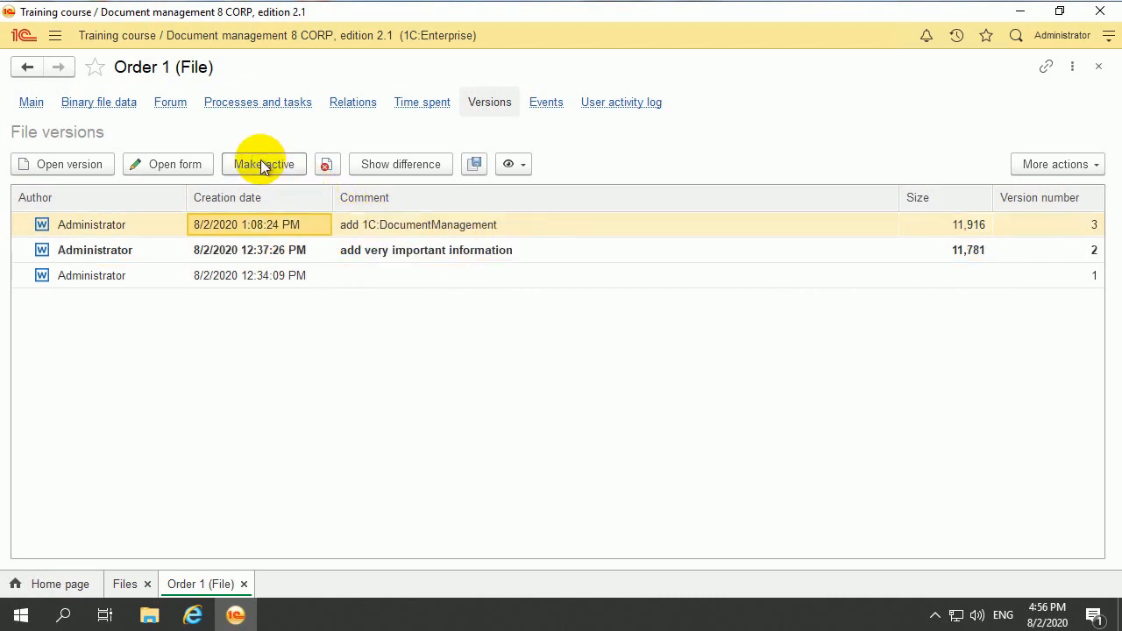
click(56, 41)
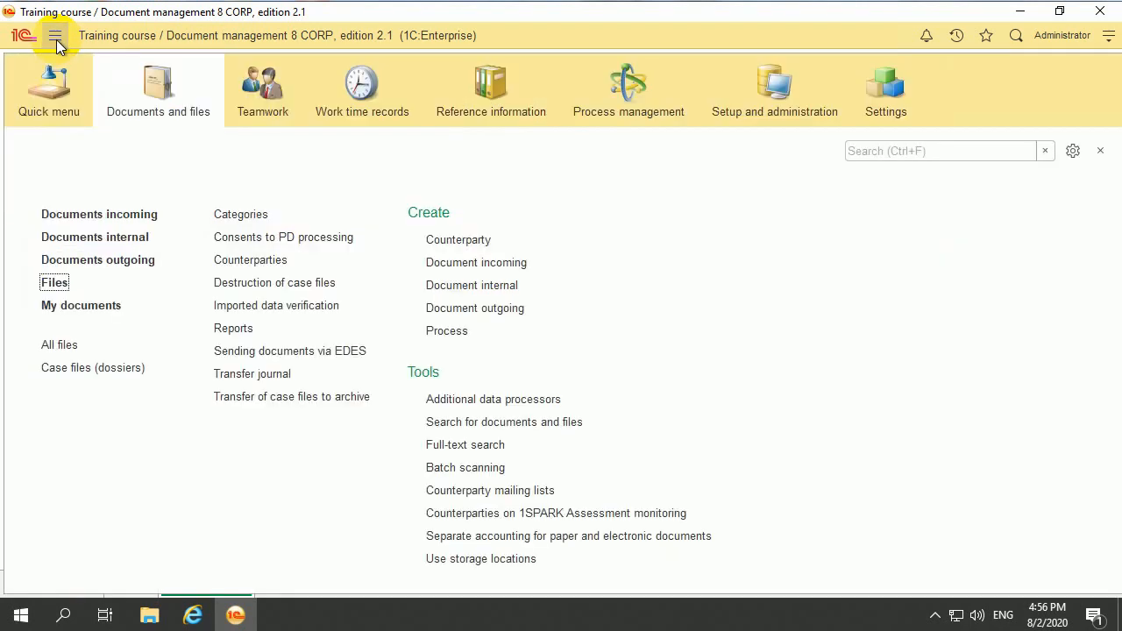
click(55, 283)
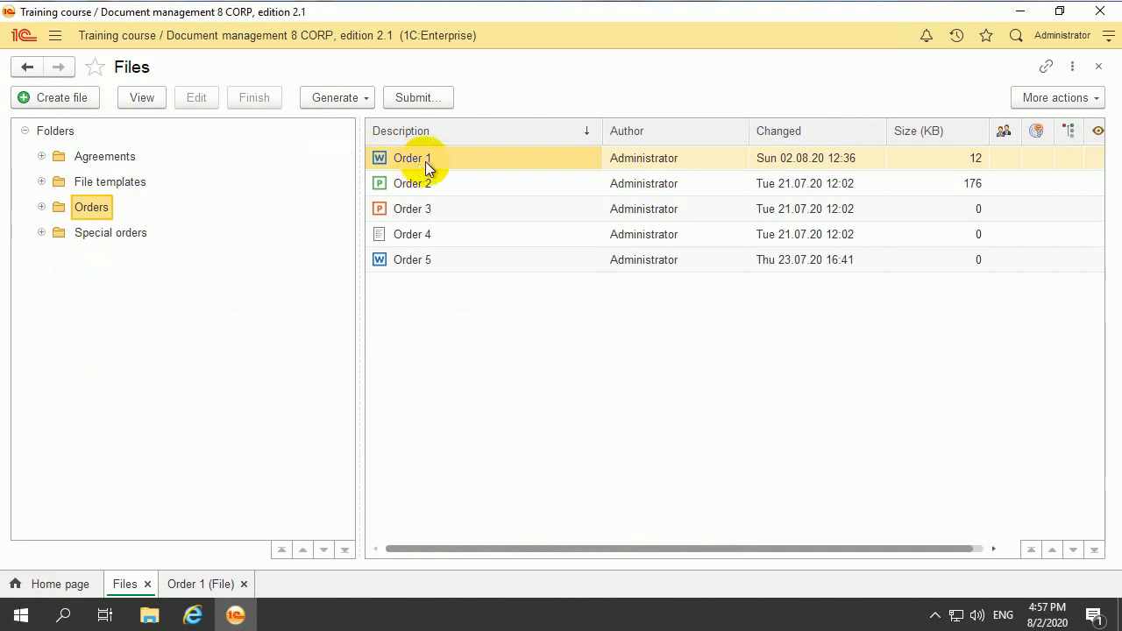
Open Order 1 from the Orders folder for viewing, check its text and close the document
double_click(495, 158)
click(670, 320)
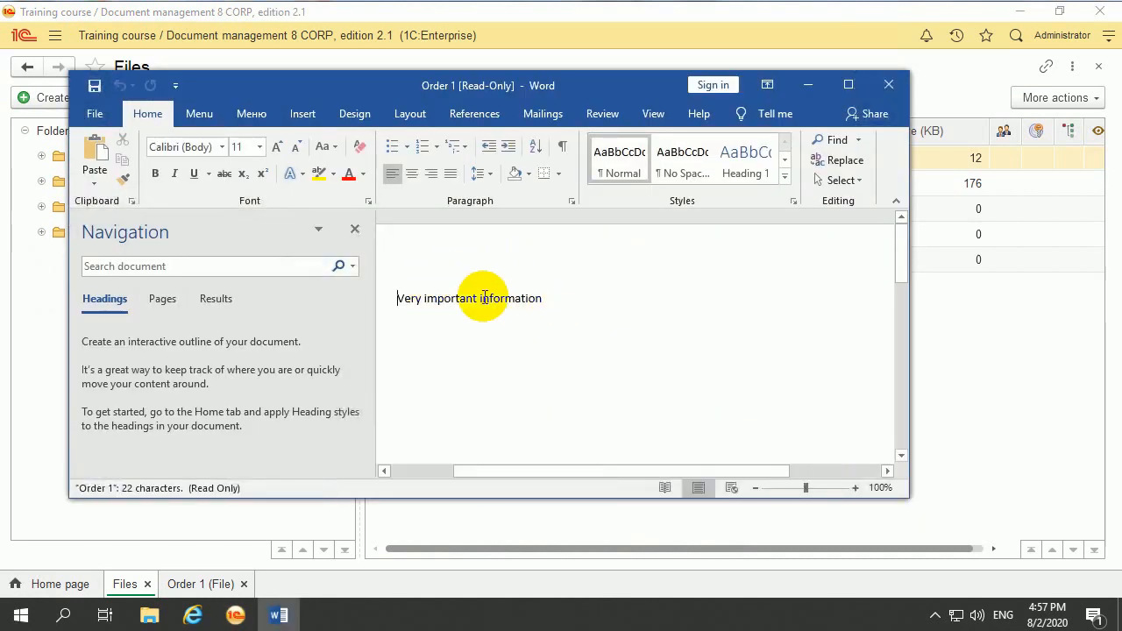
drag(397, 298, 581, 310)
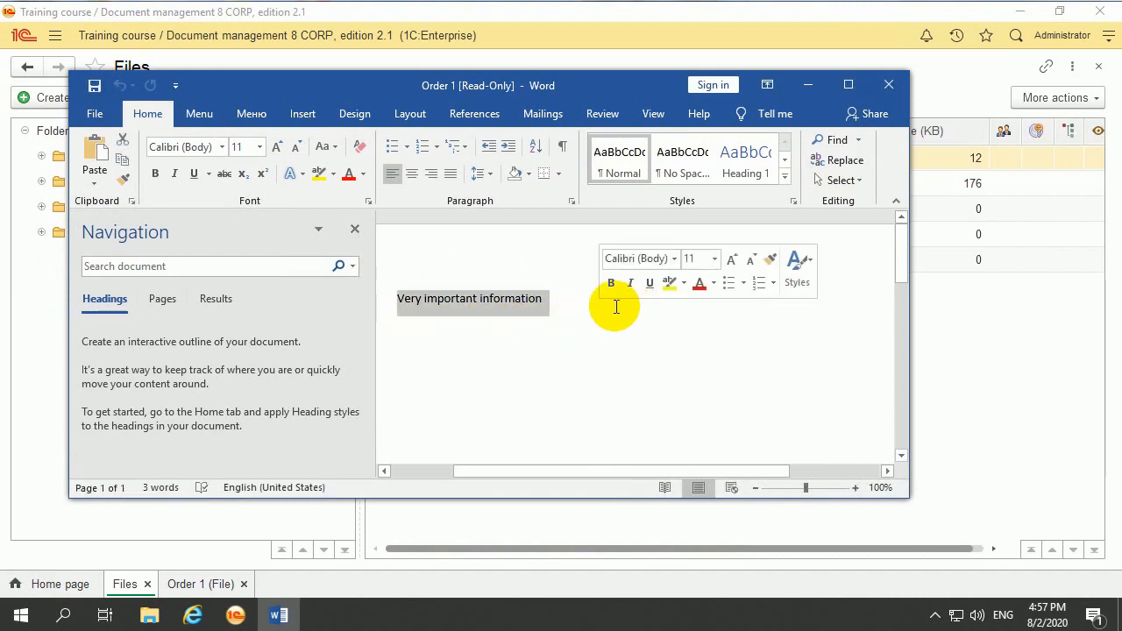
click(565, 326)
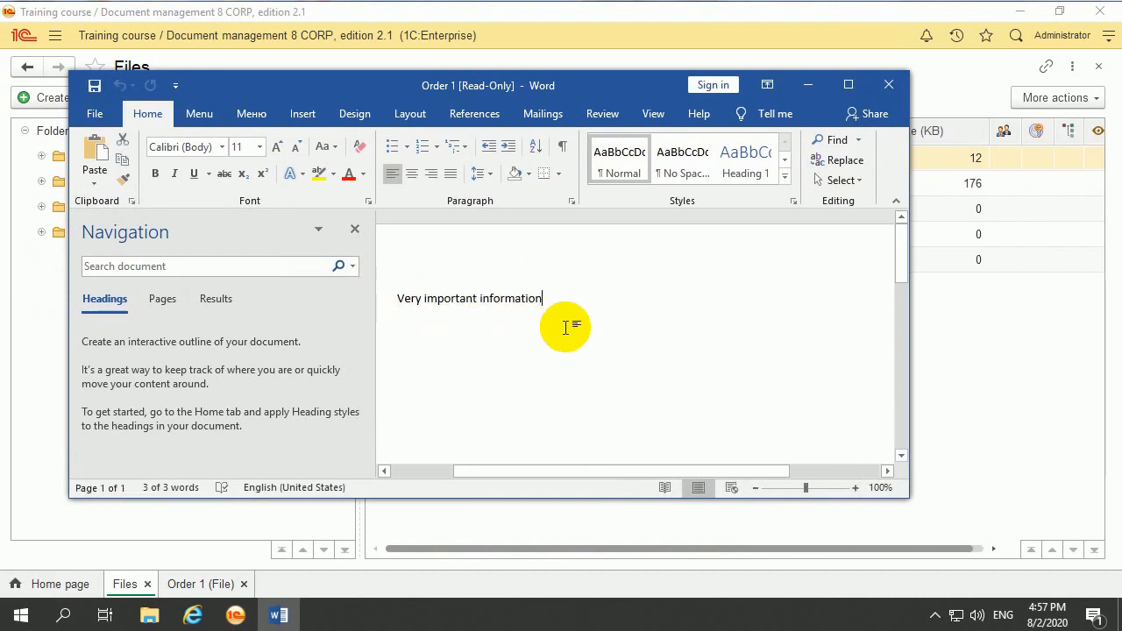
click(885, 85)
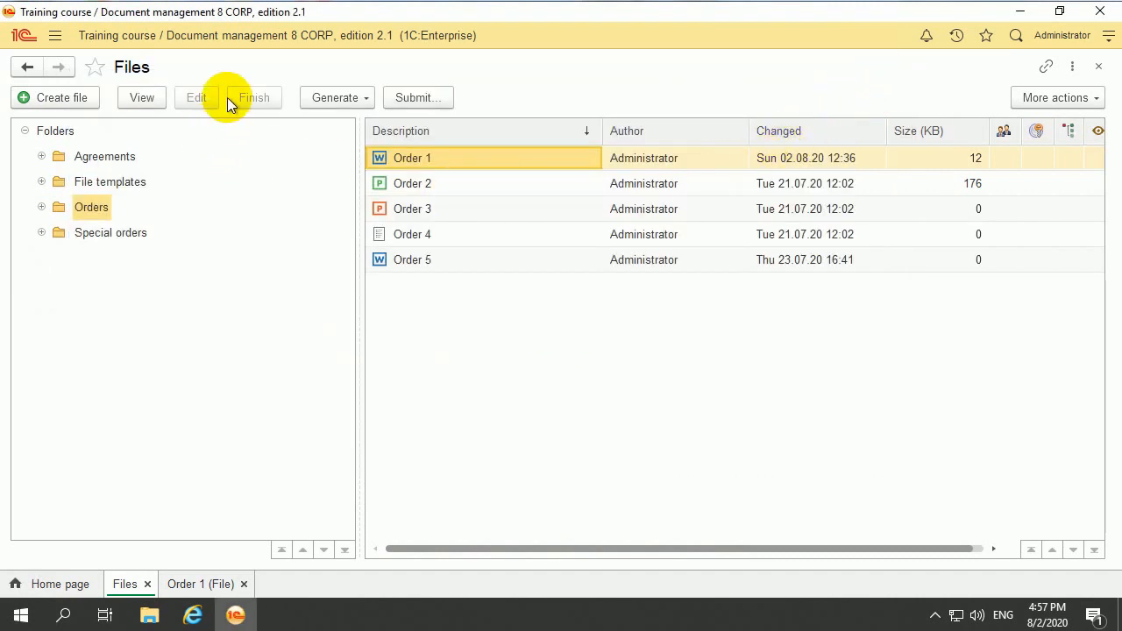
Launch the 1C:Enterprise startup window from the desktop and return to the administrator's Files list
click(1018, 12)
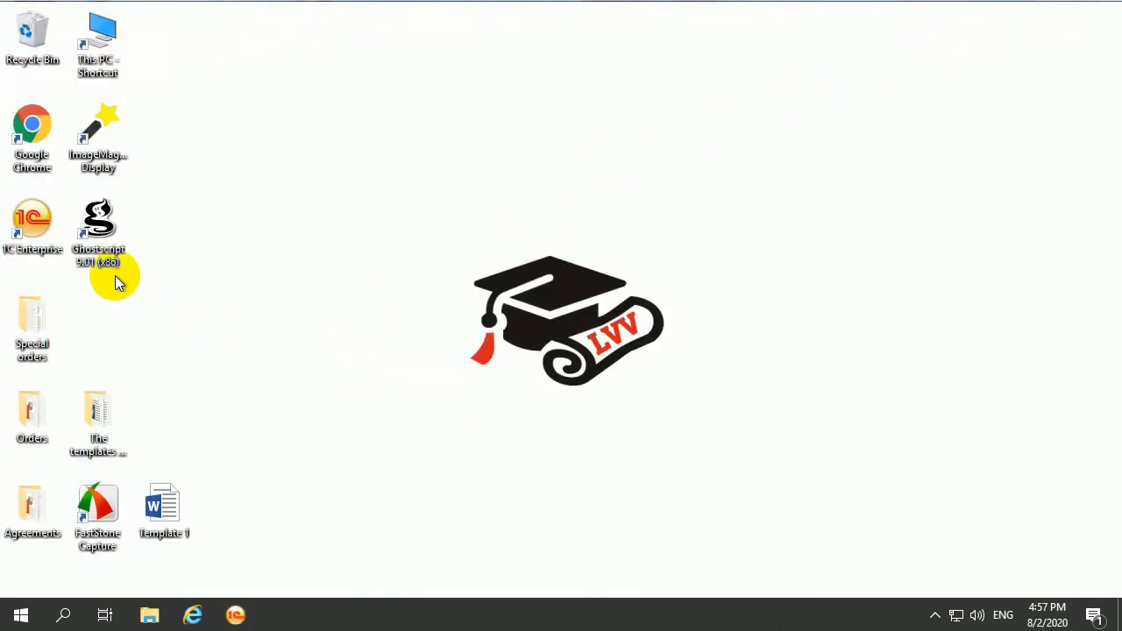
double_click(15, 254)
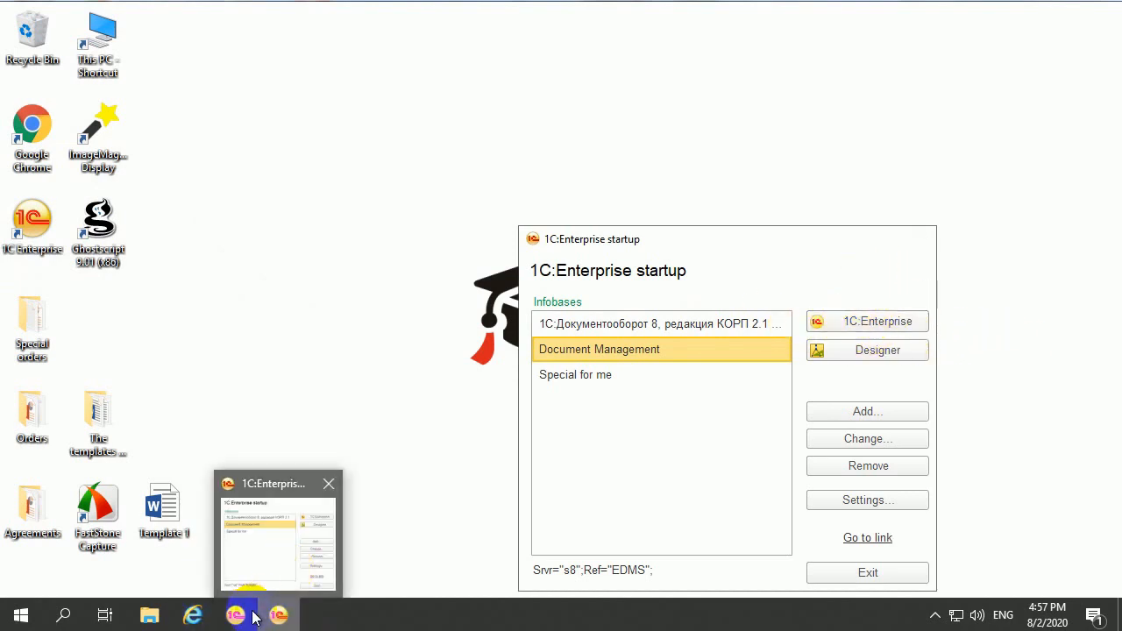
click(259, 558)
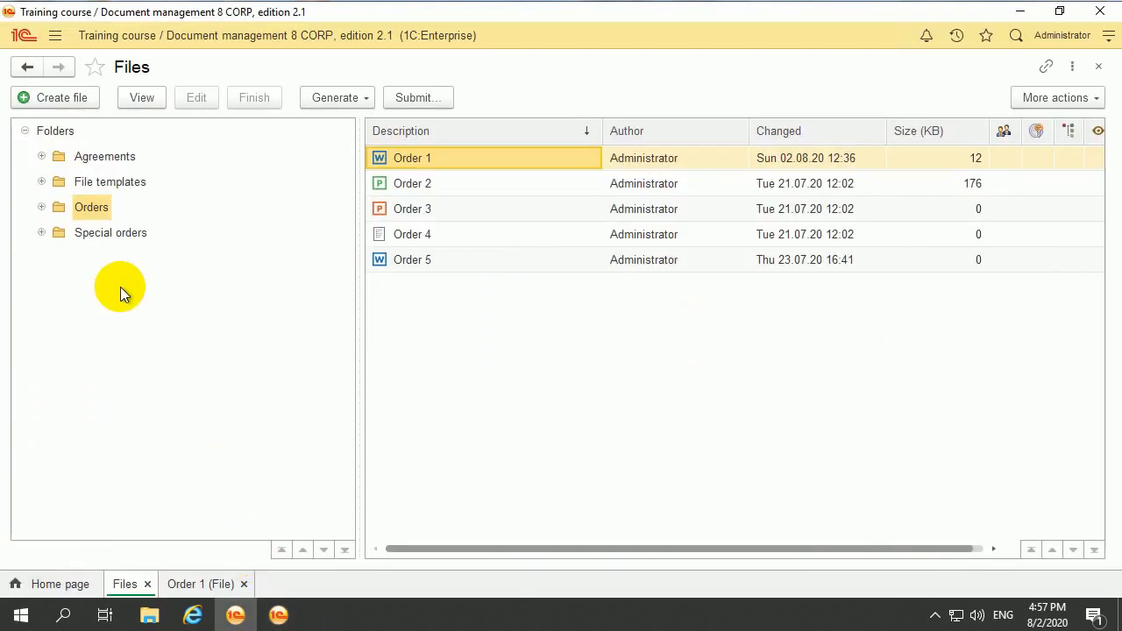
Open the permissions setting of the Orders folder and add the All users group
right_click(98, 216)
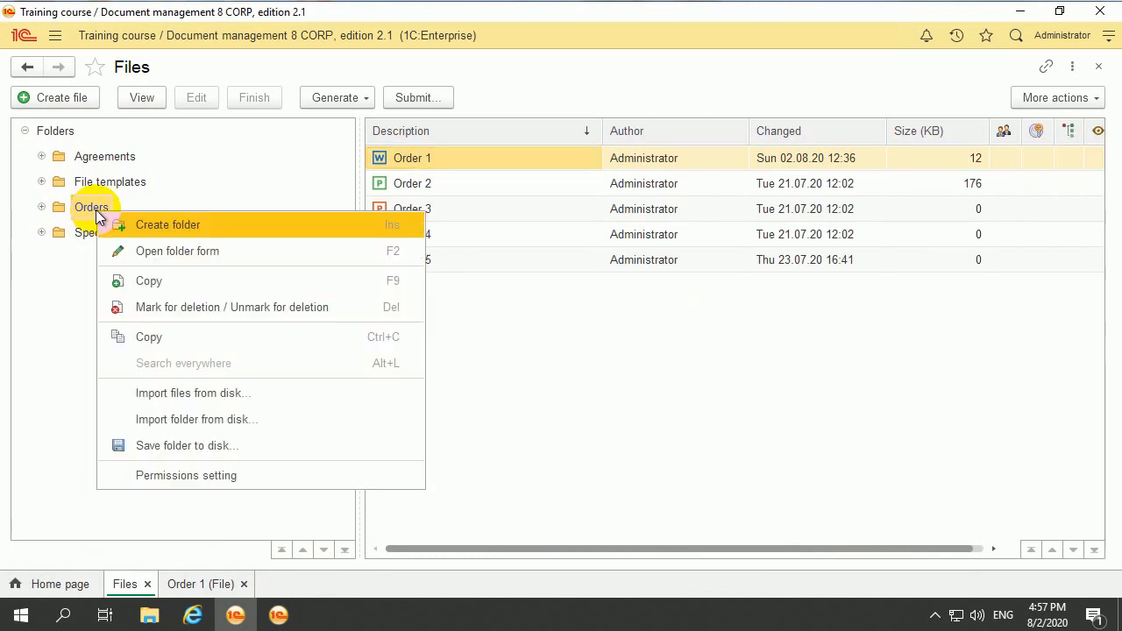
click(145, 473)
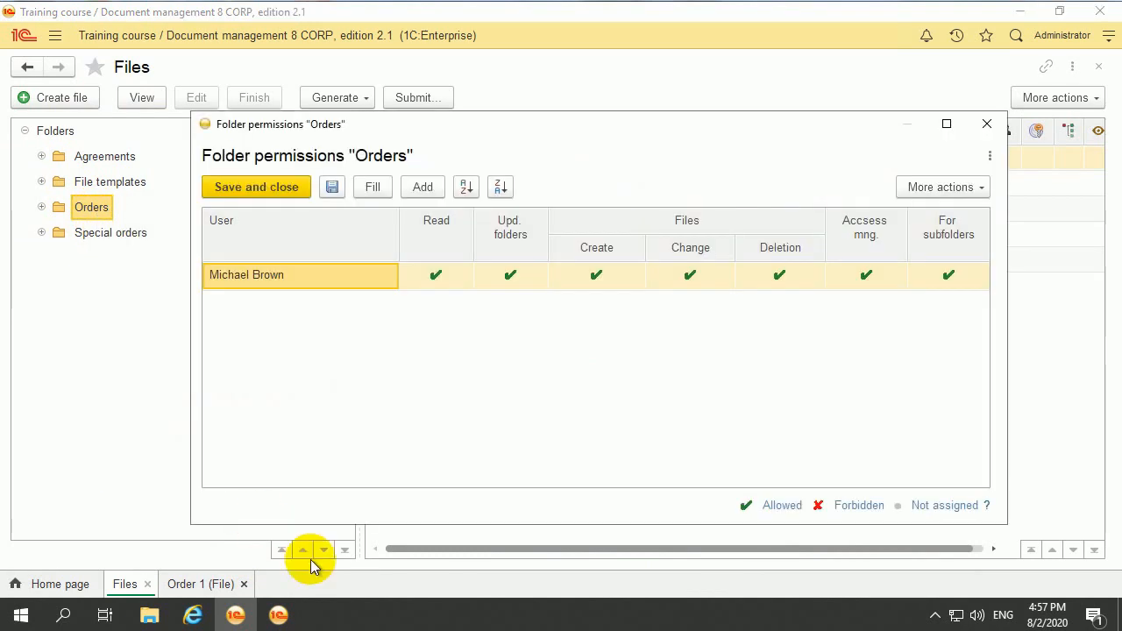
click(421, 189)
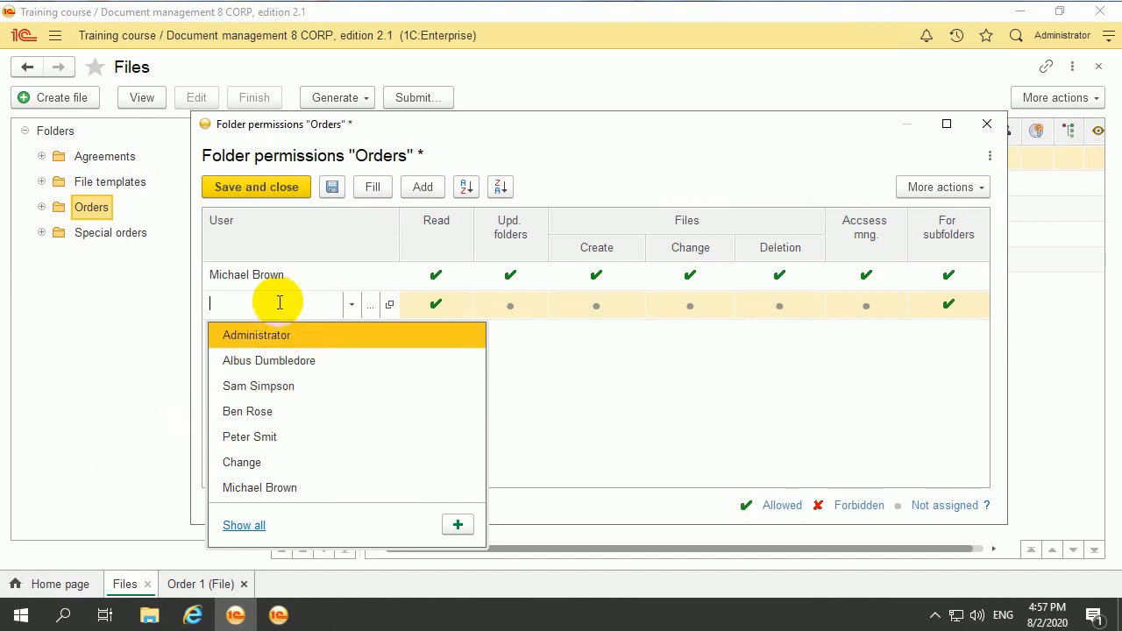
text(a)
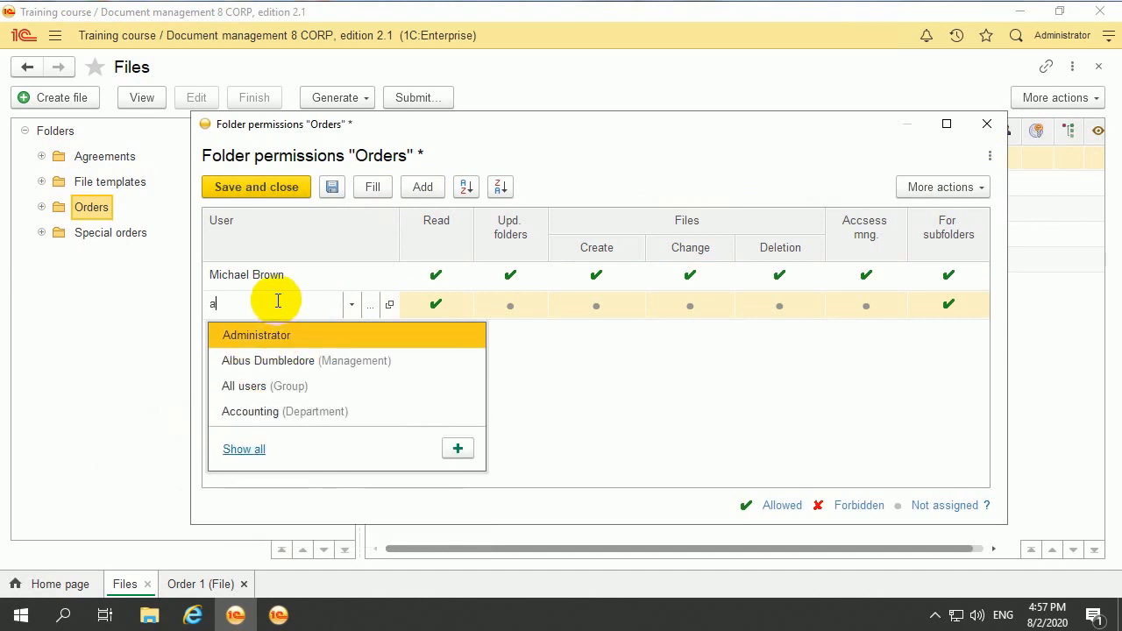
click(301, 386)
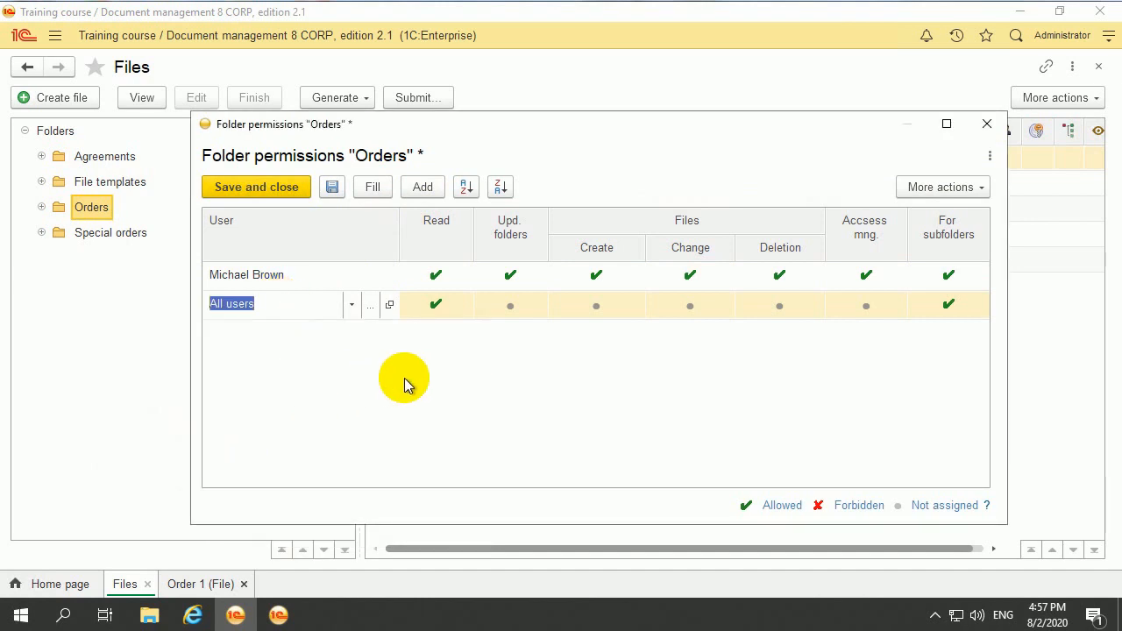
Allow All users to create, change and delete files in the Orders folder, and save the permissions
click(600, 309)
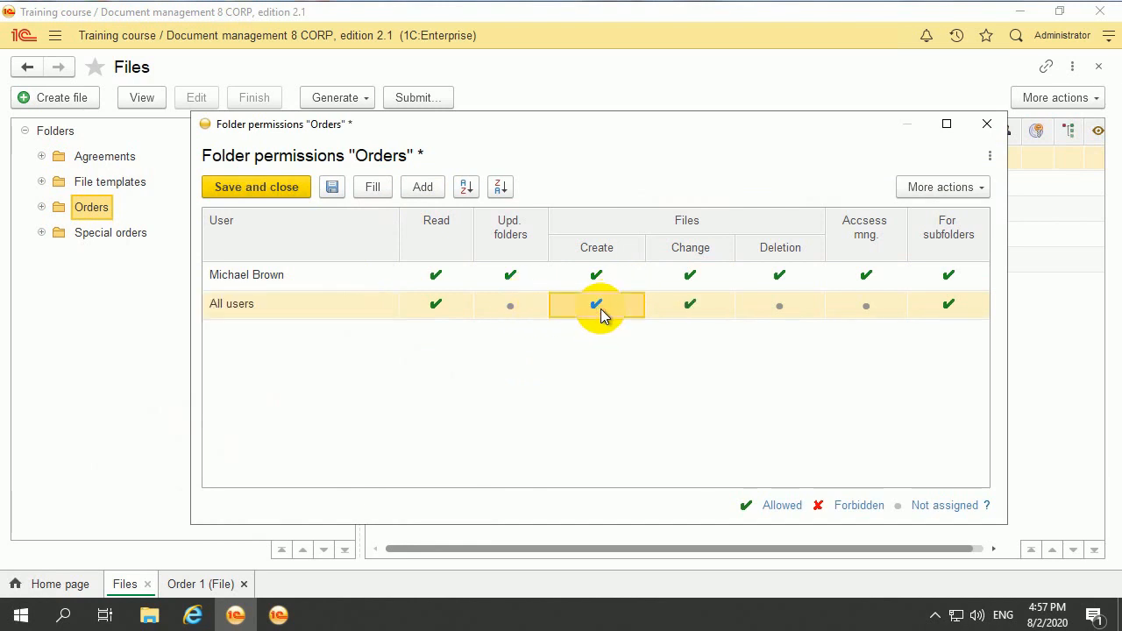
click(777, 307)
click(271, 189)
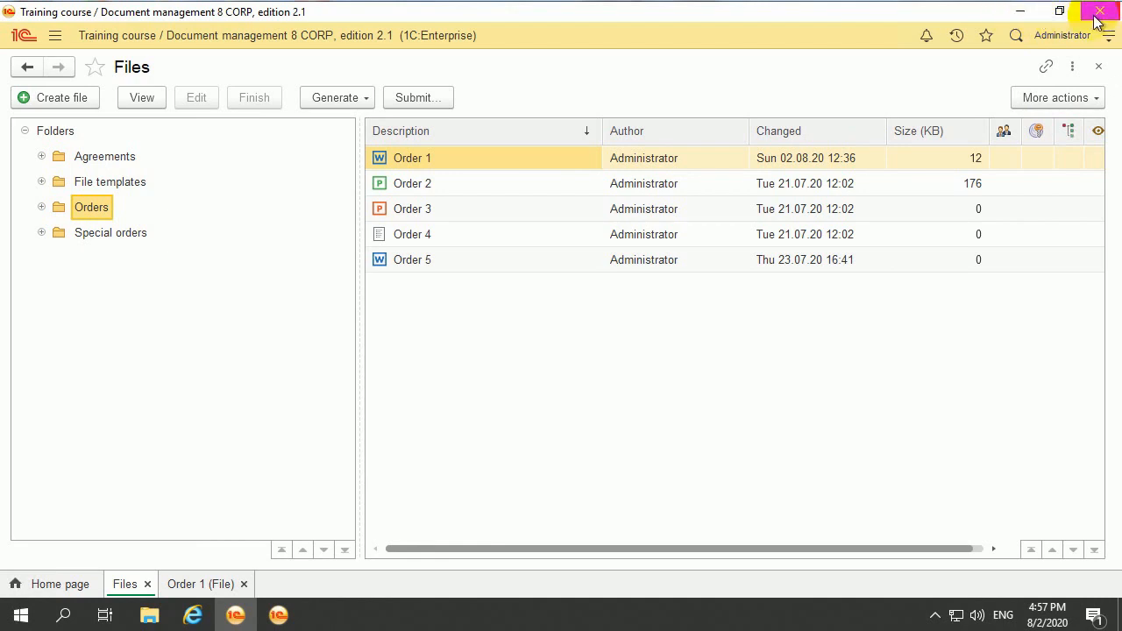
Start the Document Management infobase in 1C:Enterprise mode and sign in with the other employee's user account instead of Administrator
click(1018, 12)
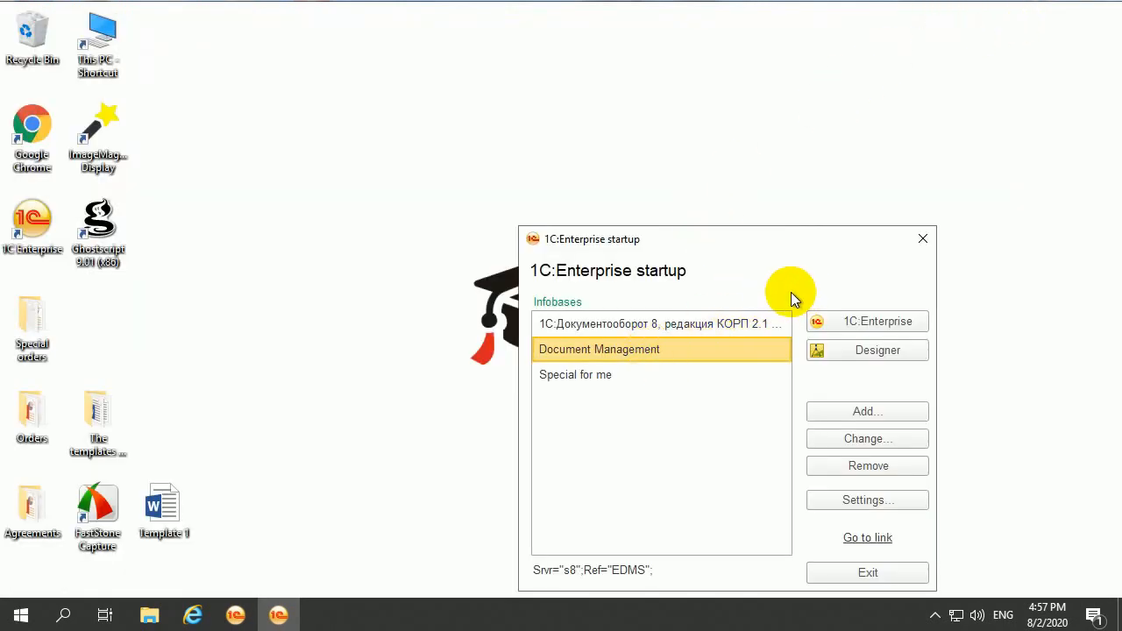
click(847, 330)
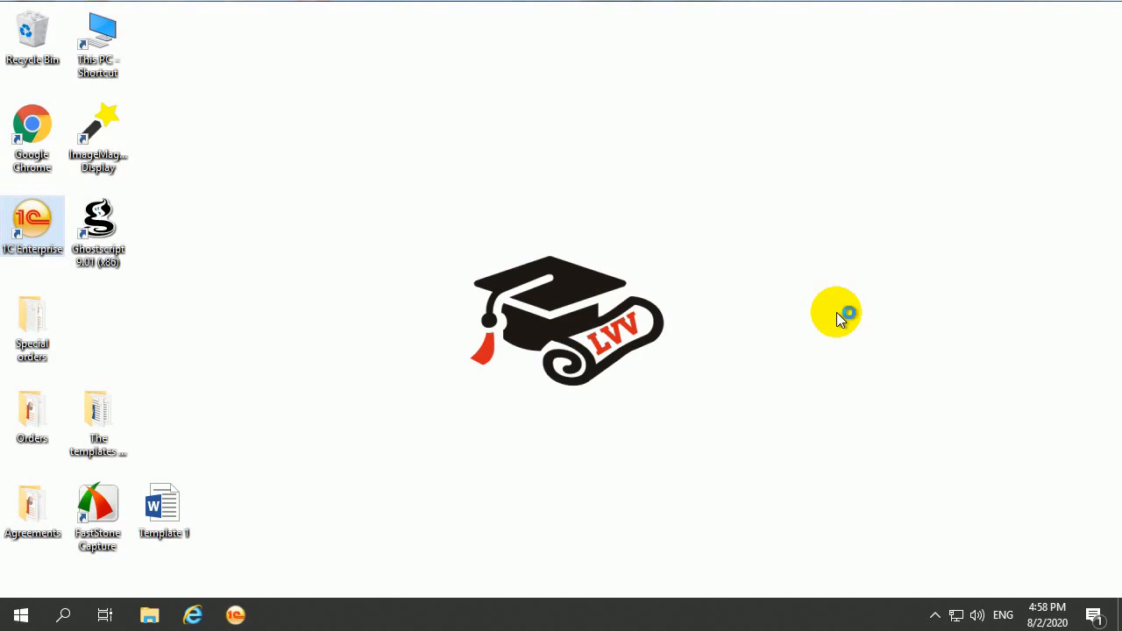
click(757, 314)
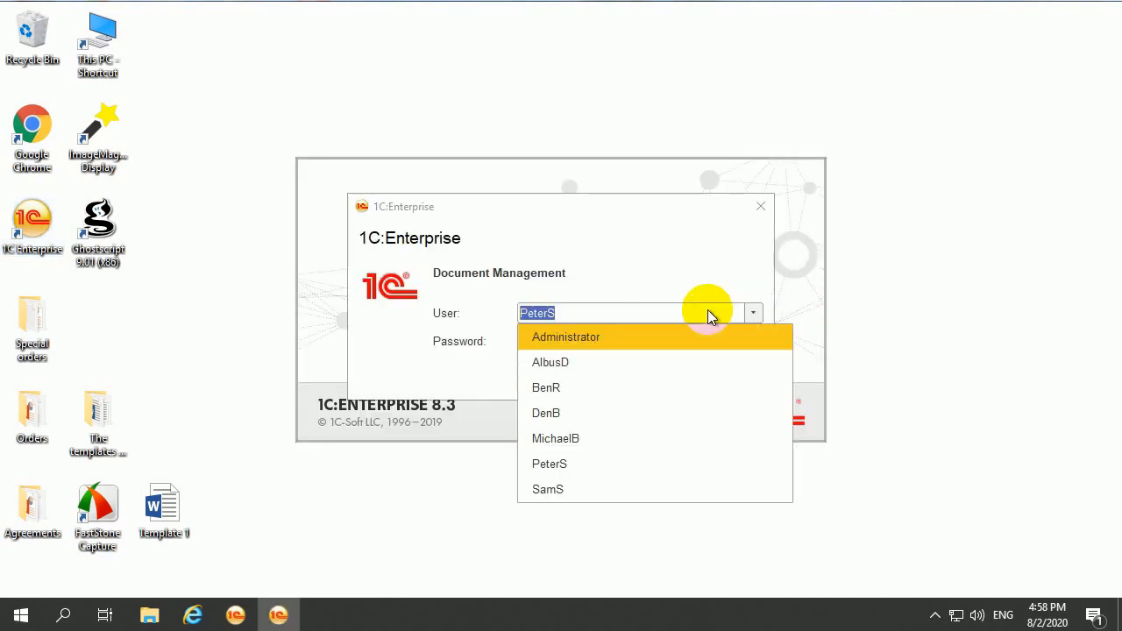
click(655, 338)
click(752, 322)
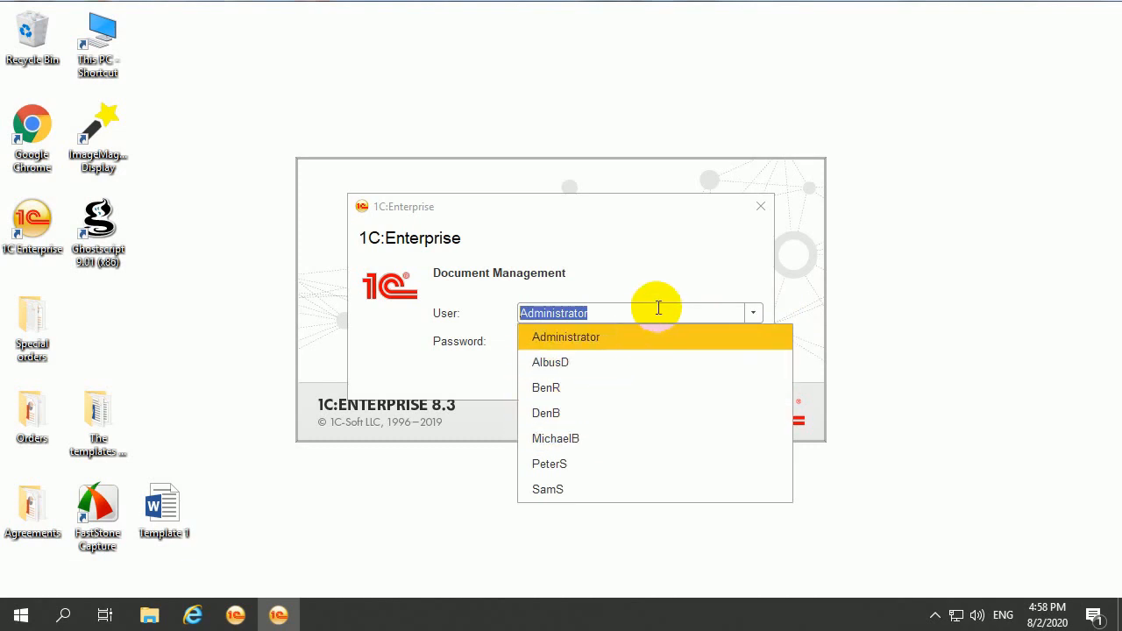
click(596, 466)
click(536, 379)
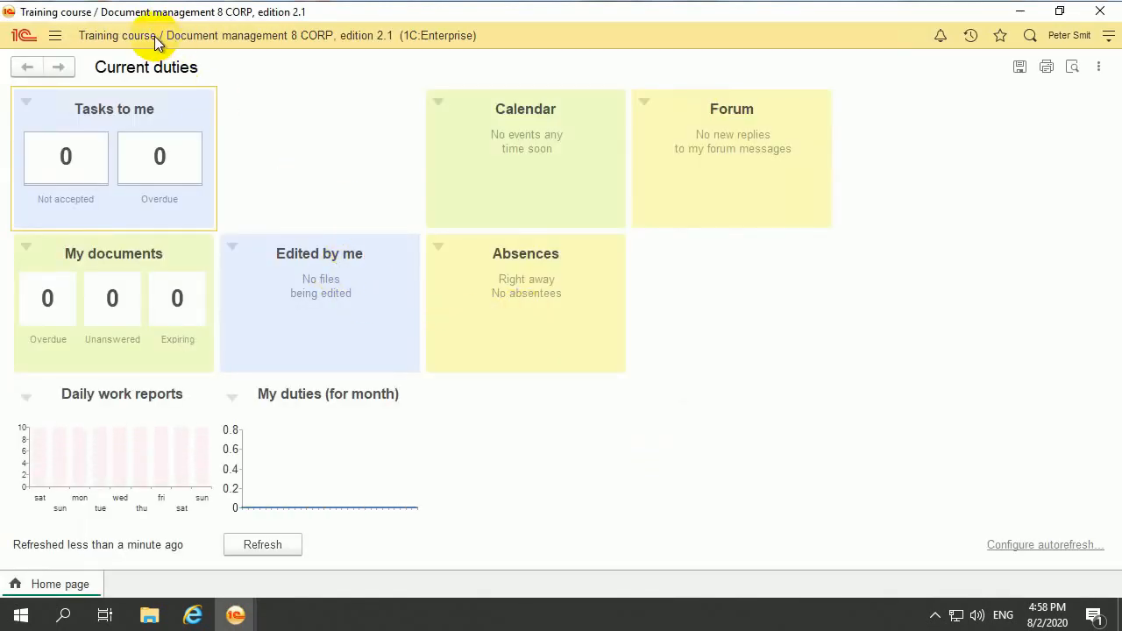
Open Files in the Documents and files section and show the contents of the Orders folder
click(53, 37)
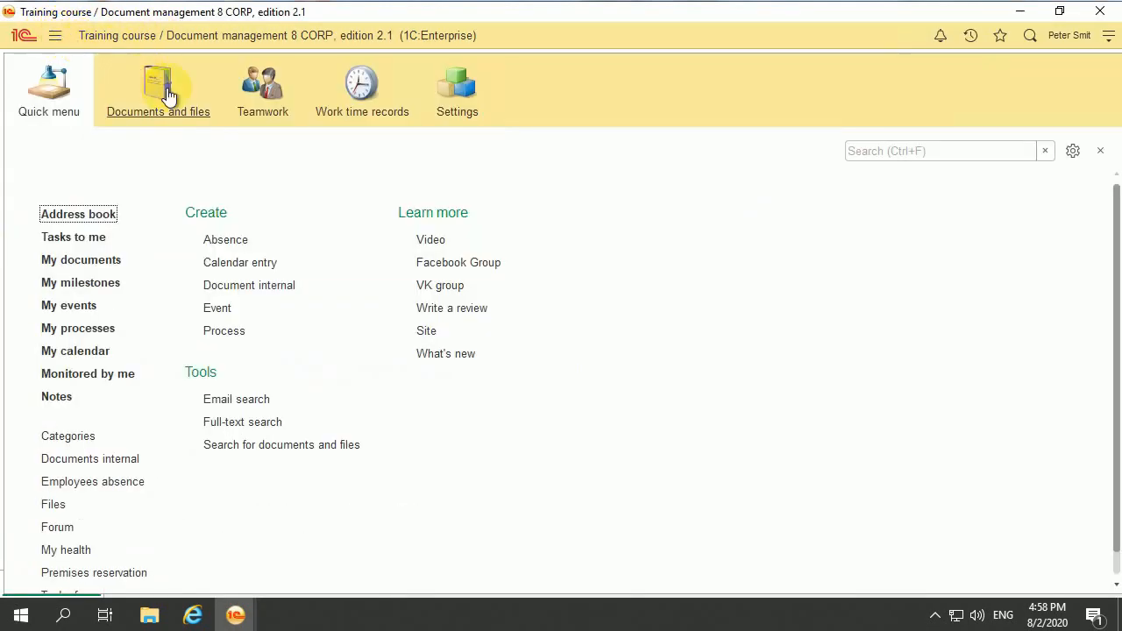
click(153, 97)
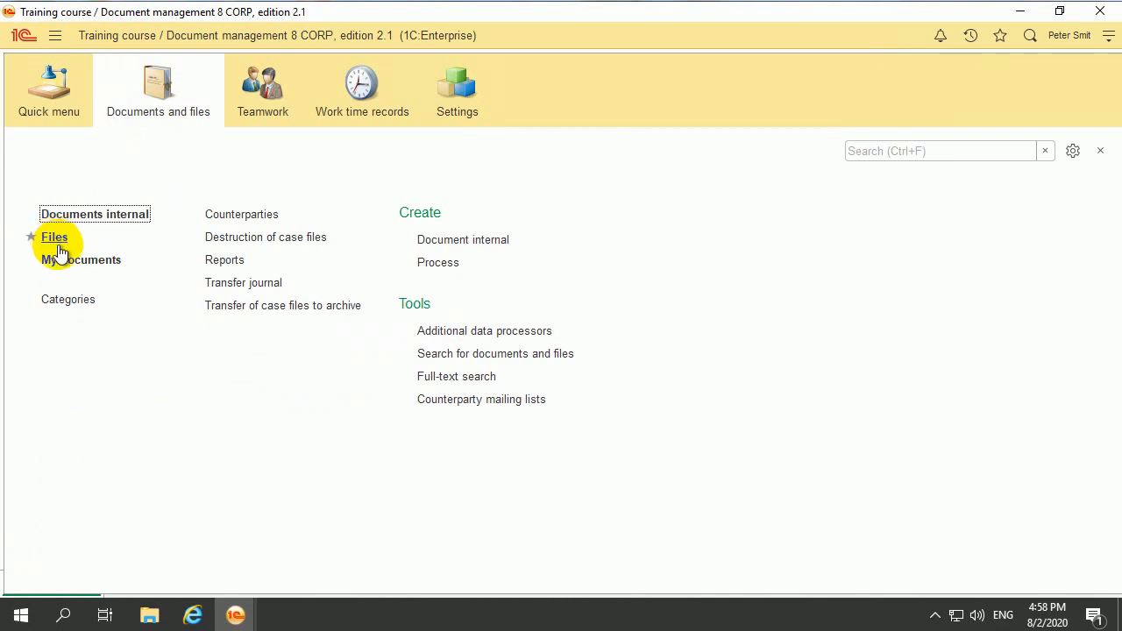
click(53, 241)
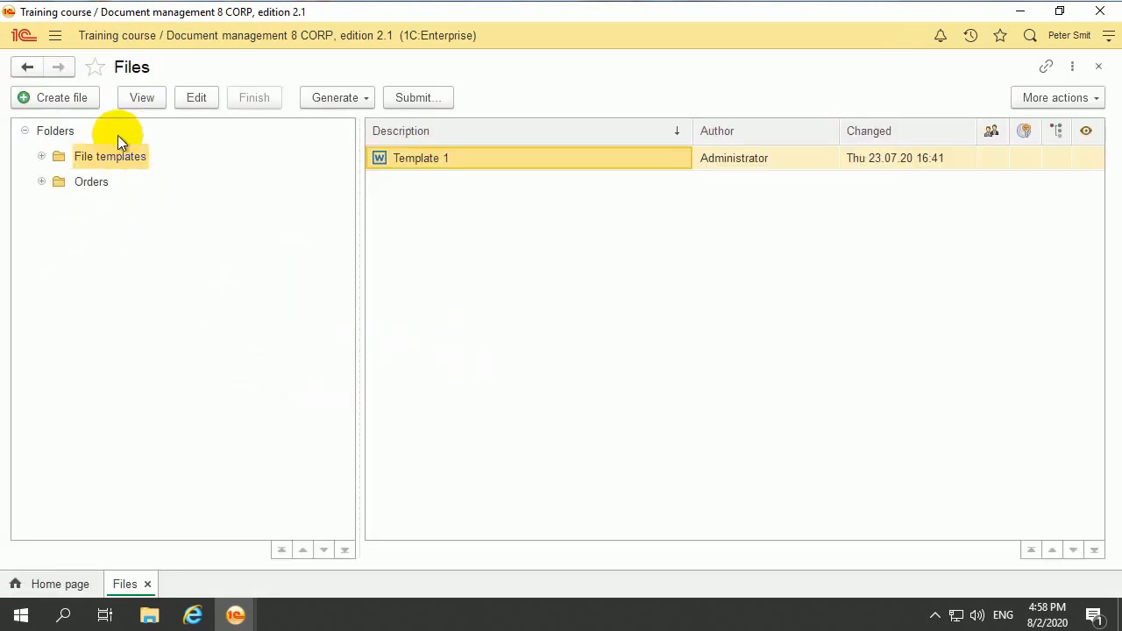
click(91, 182)
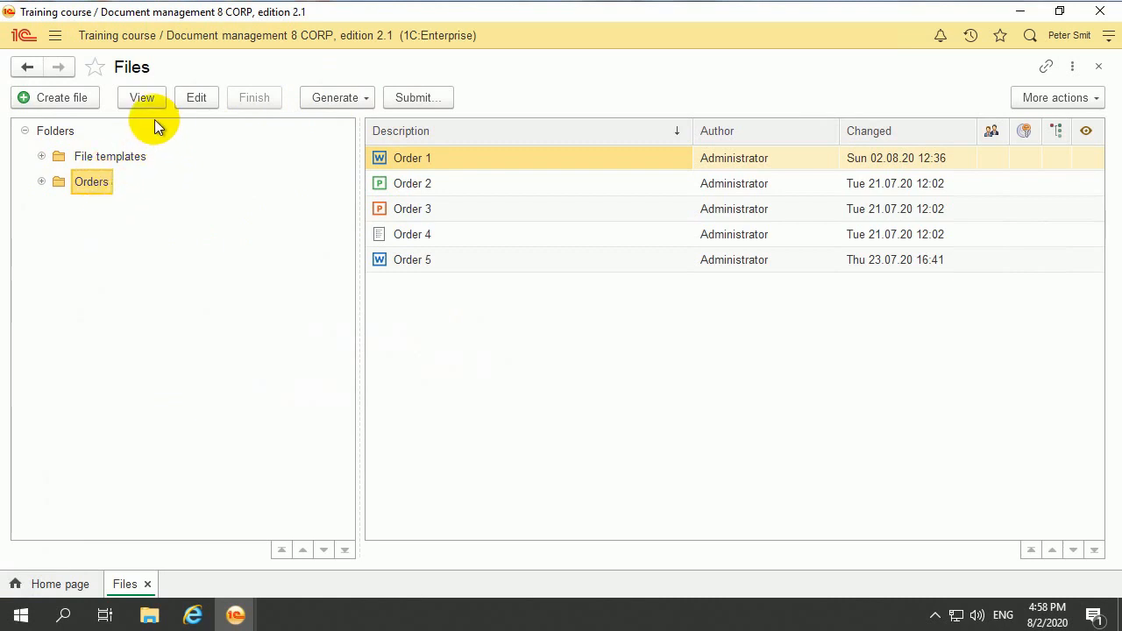
Open Order 1 for editing to lock it under the employee's account, and minimize the Word window
click(396, 158)
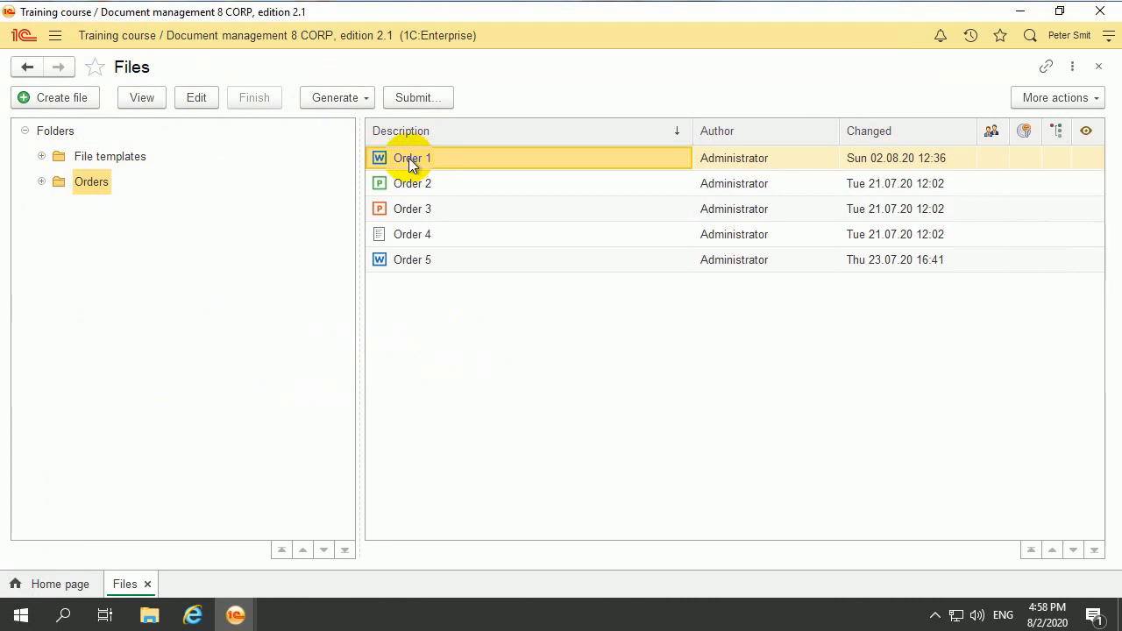
click(194, 101)
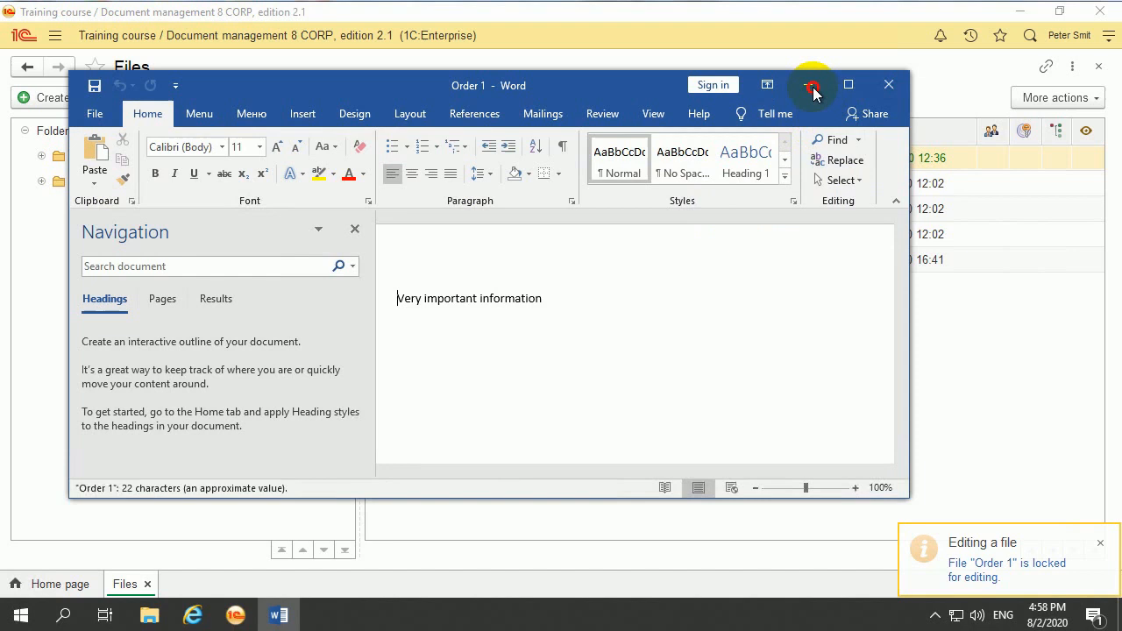
click(809, 86)
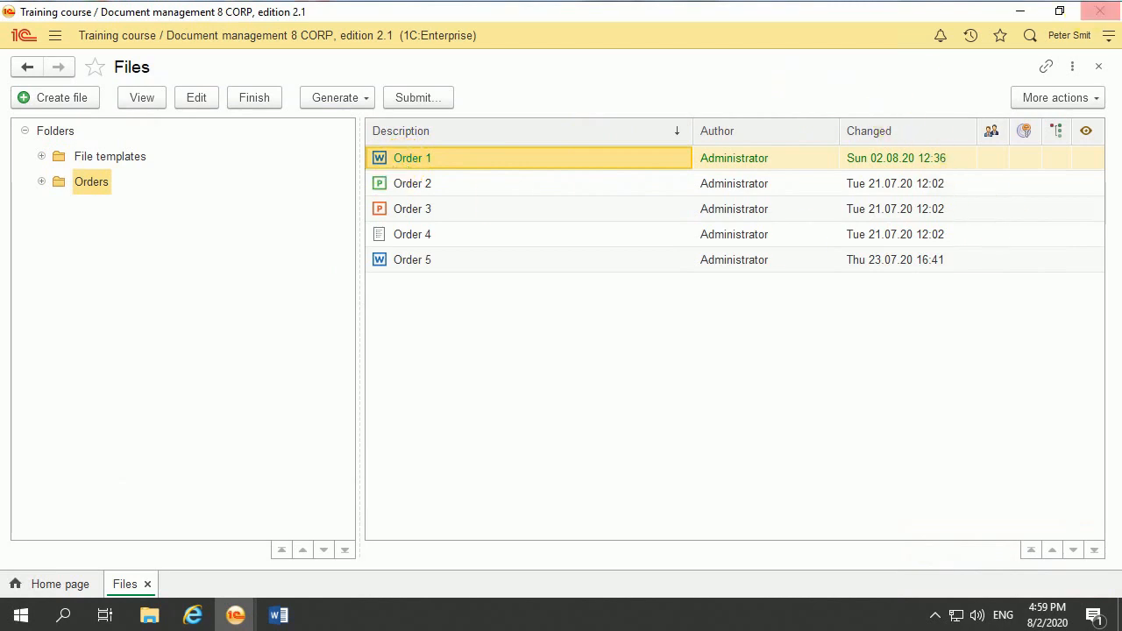
Switch to the Administrator's session, refresh the Orders file list and try to open Order 1
click(1018, 15)
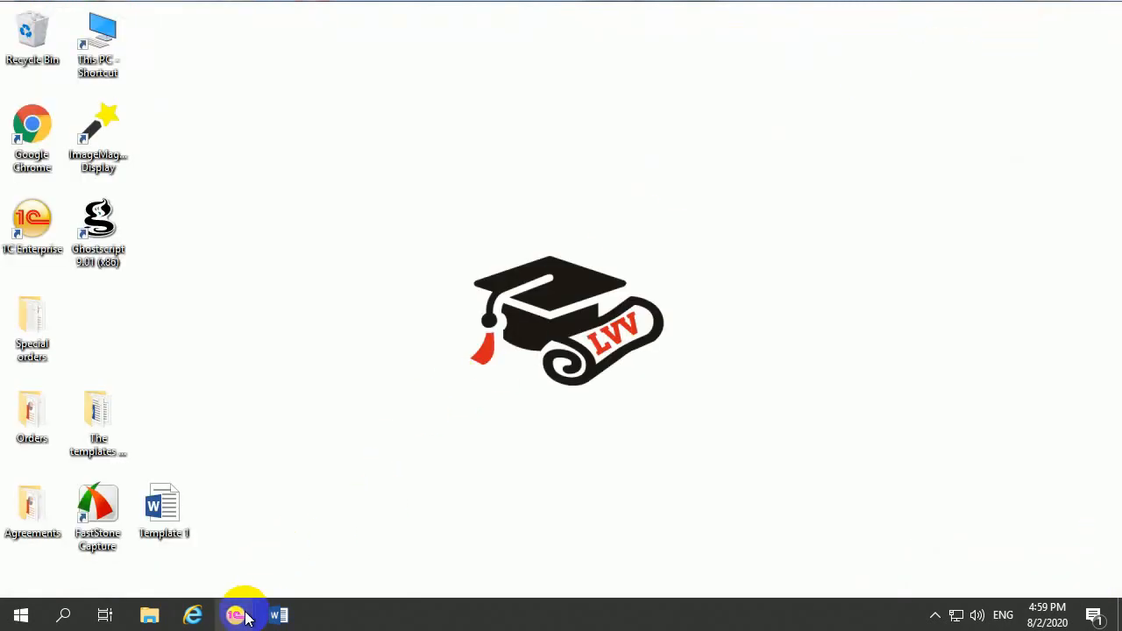
mouse_move(237, 614)
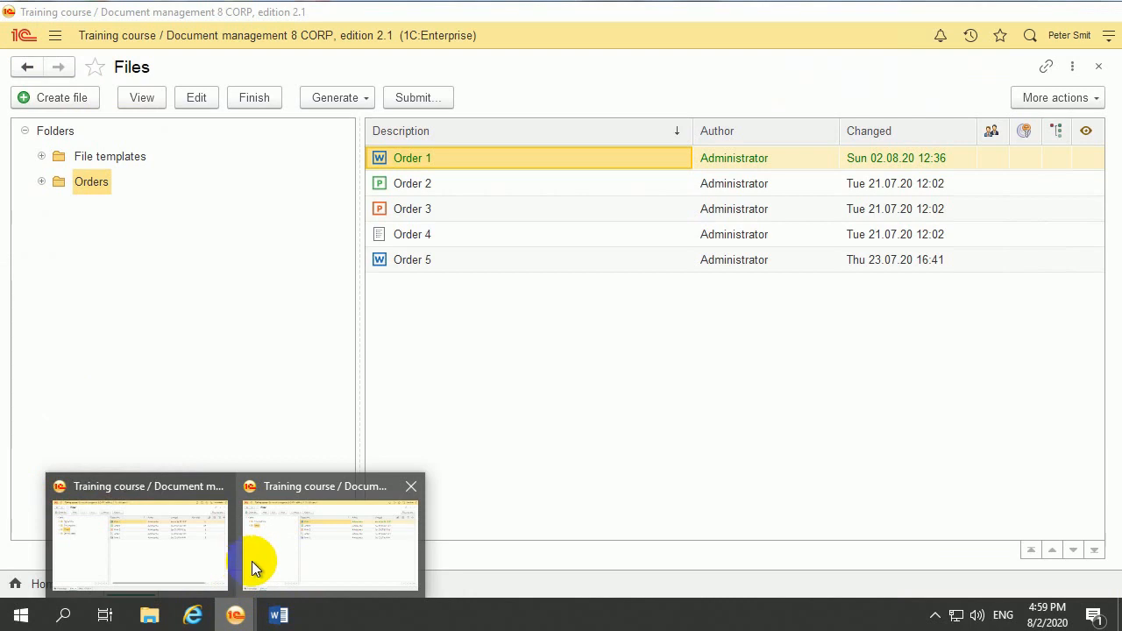
click(225, 563)
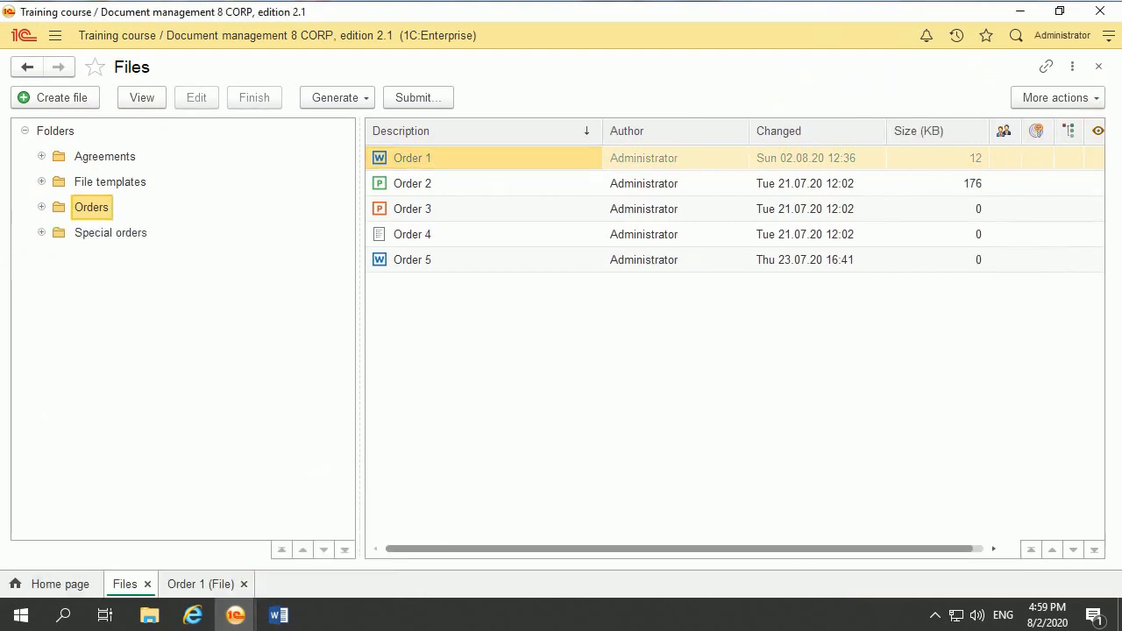
click(1066, 95)
scroll(990, 491, down, 2)
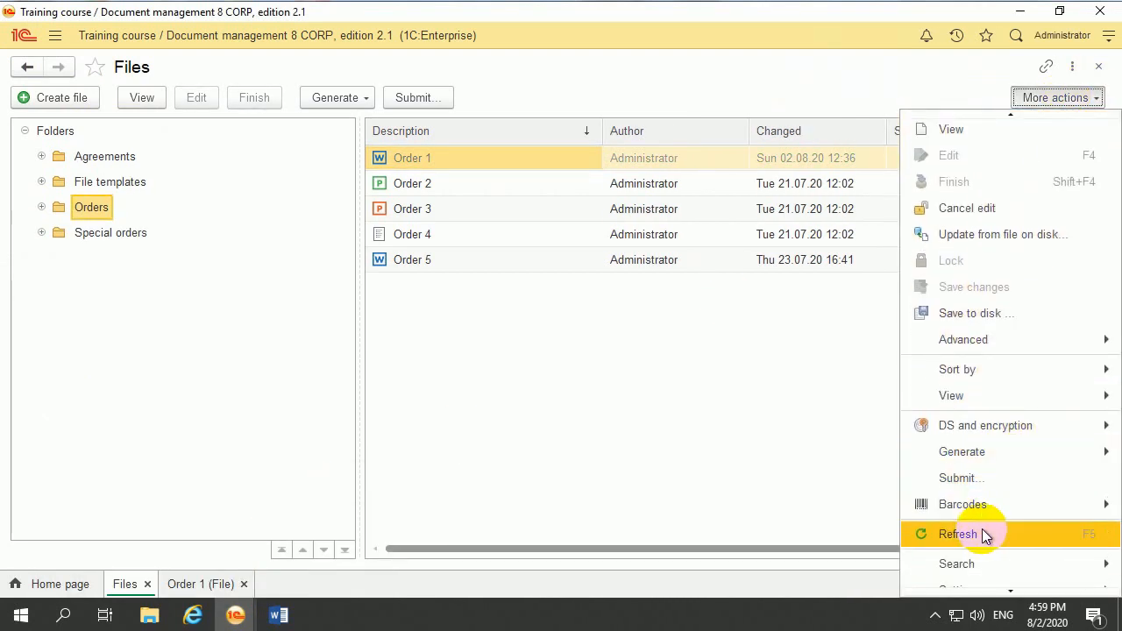
click(989, 533)
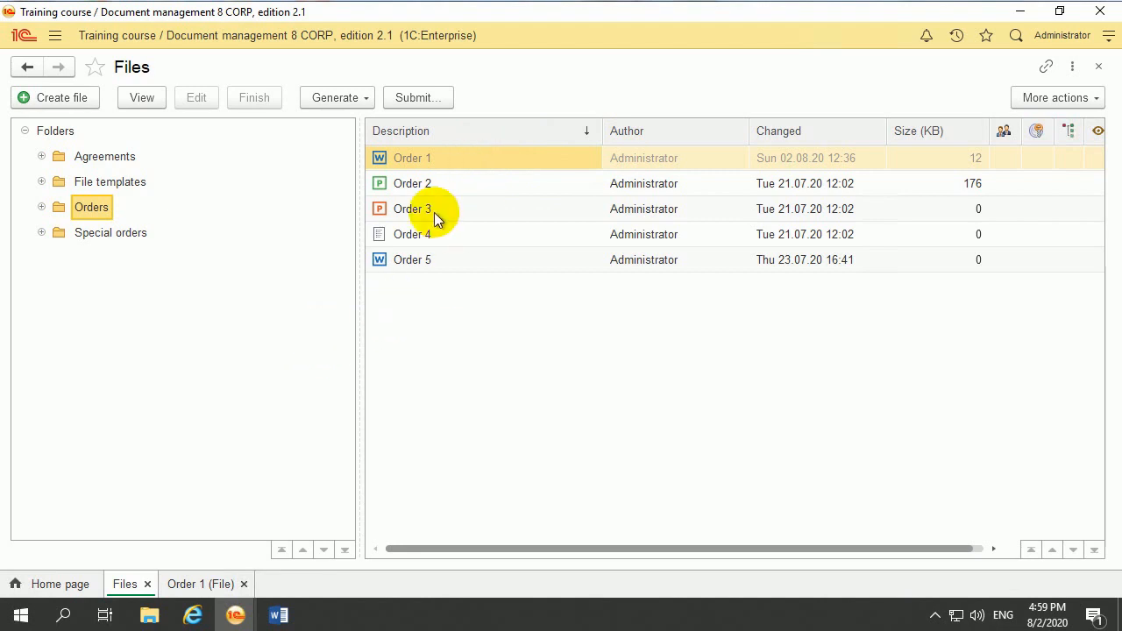
double_click(430, 167)
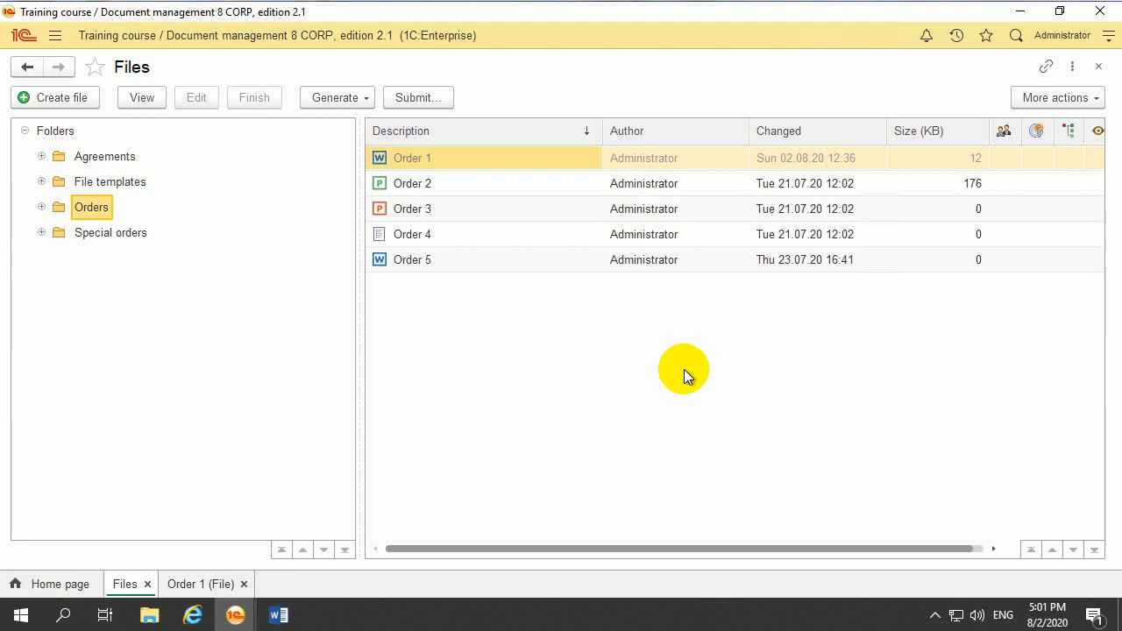
Check whether the Administrator can cancel editing of the locked Order 1, and switch to the employee's session
right_click(524, 160)
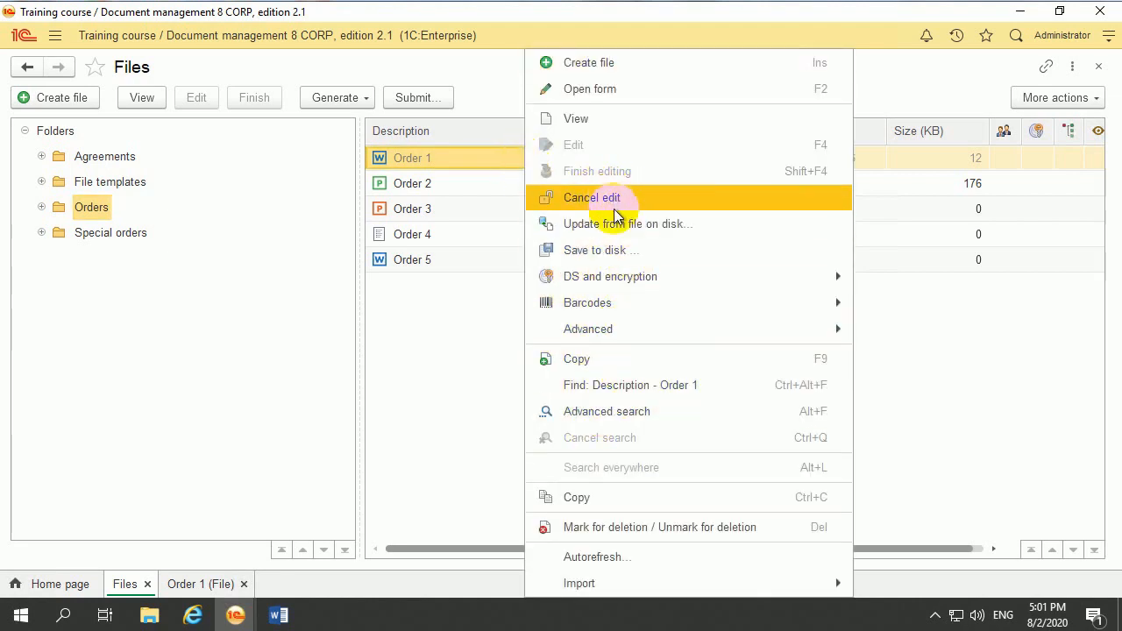
click(445, 335)
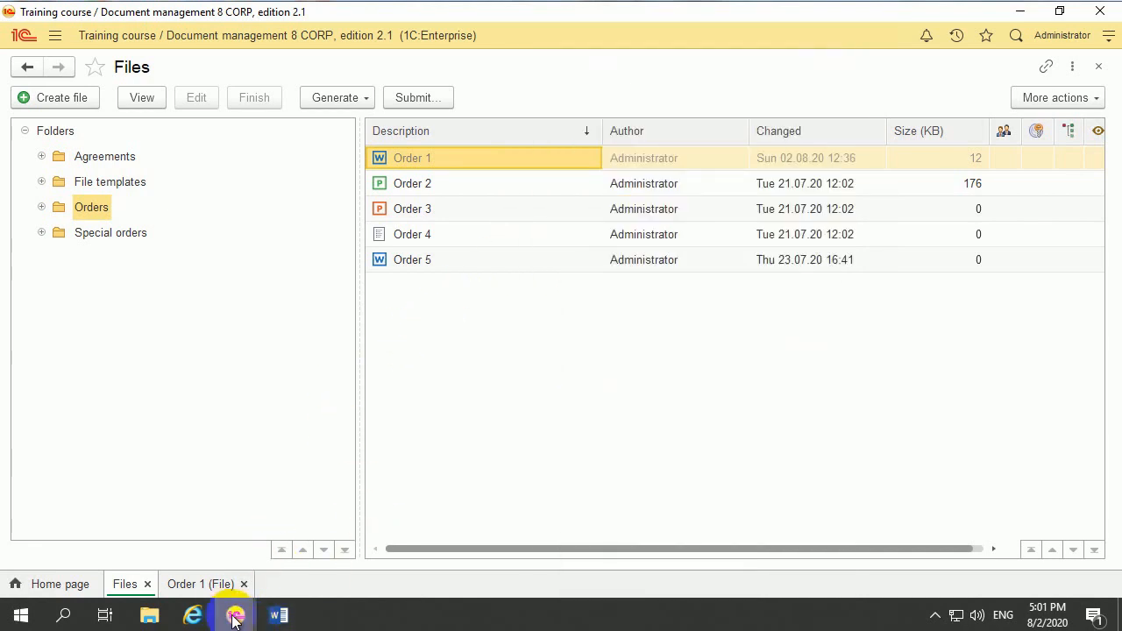
mouse_move(232, 611)
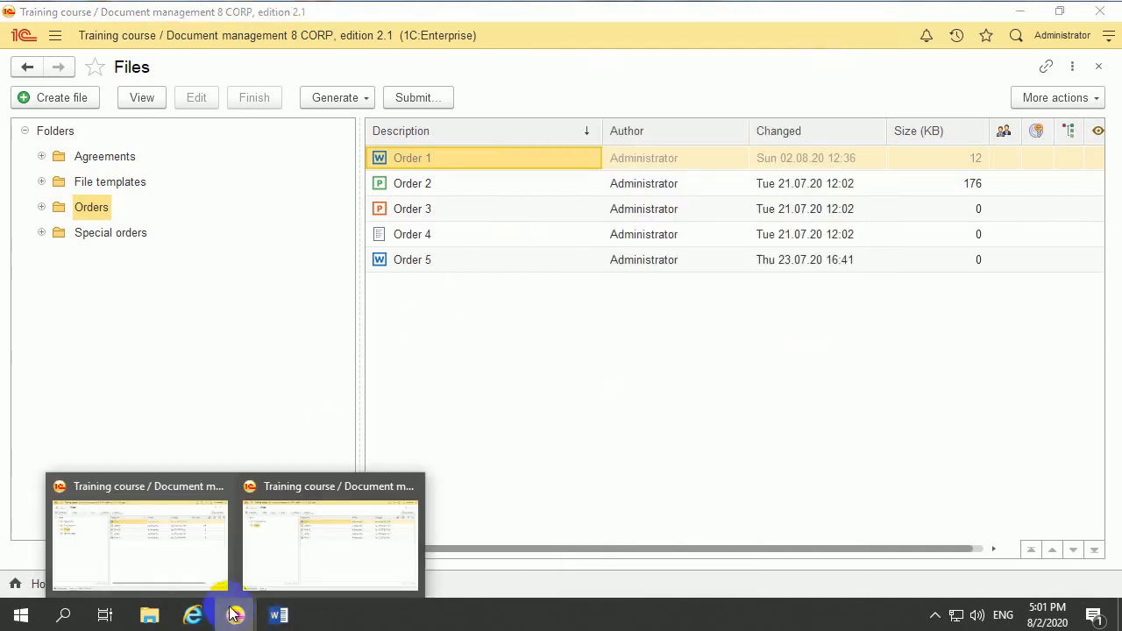
click(166, 554)
mouse_move(237, 614)
click(261, 532)
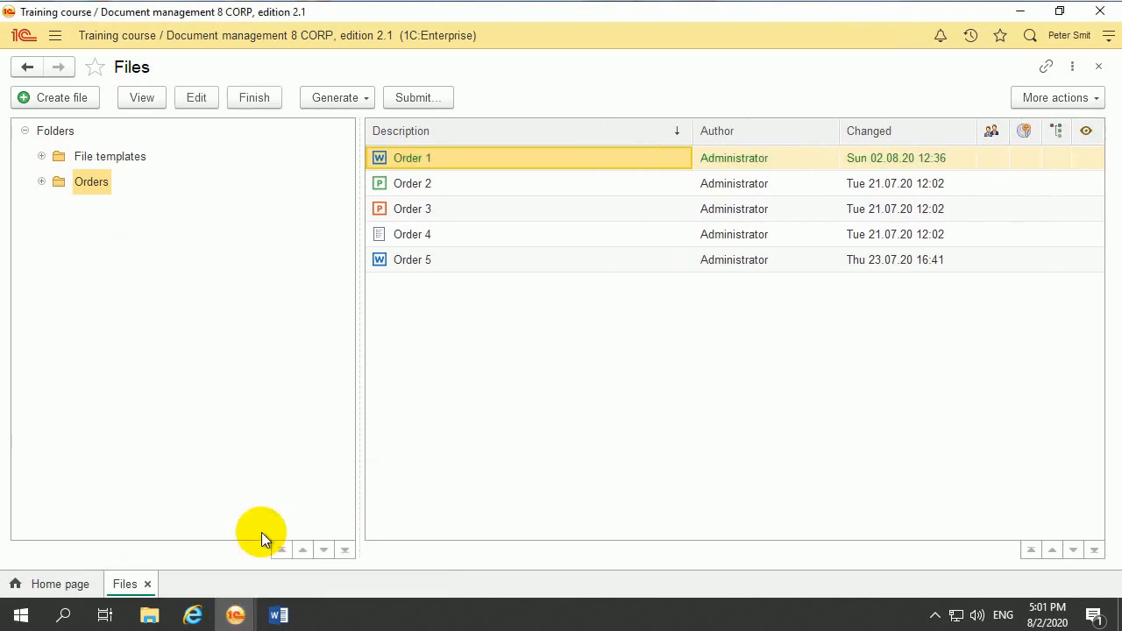
Switch to Order 1 in Word, append "1C:Enterprise" to the line "Very important information", save the document and close it
click(279, 615)
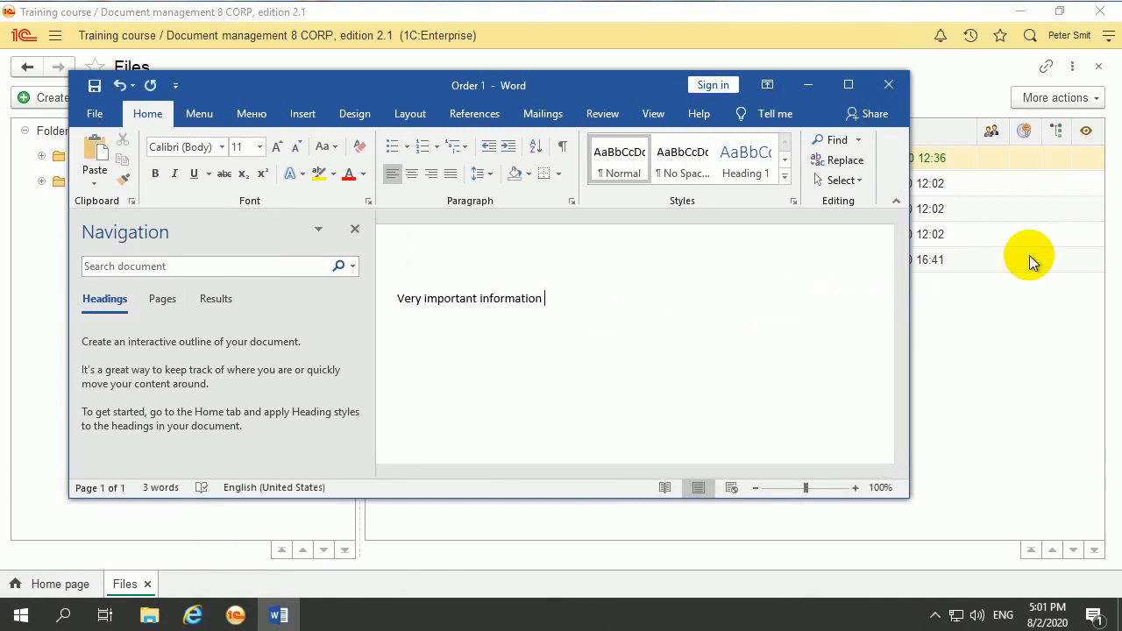
text(1C6)
key(BackSpace)
text(;)
key(BackSpace)
text(:Enterprise)
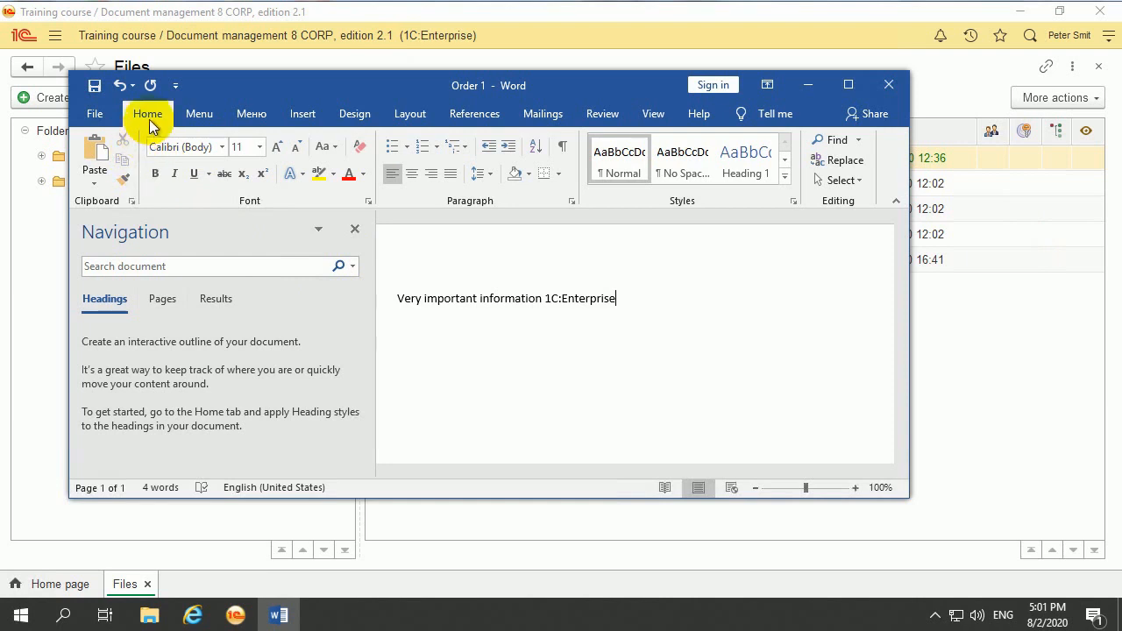
click(95, 85)
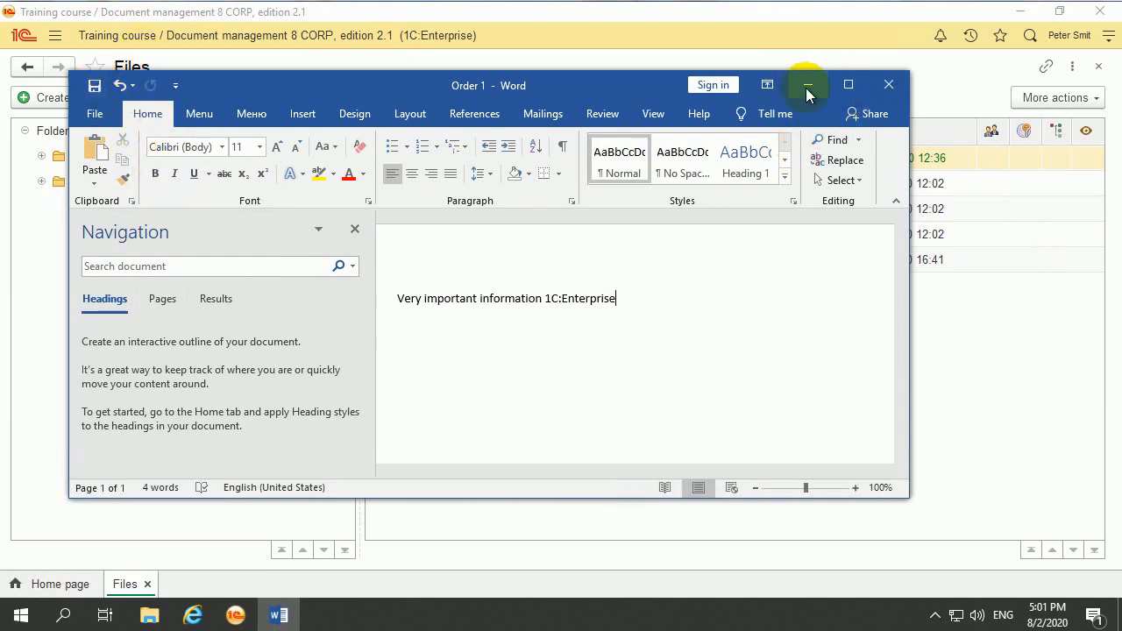
click(888, 86)
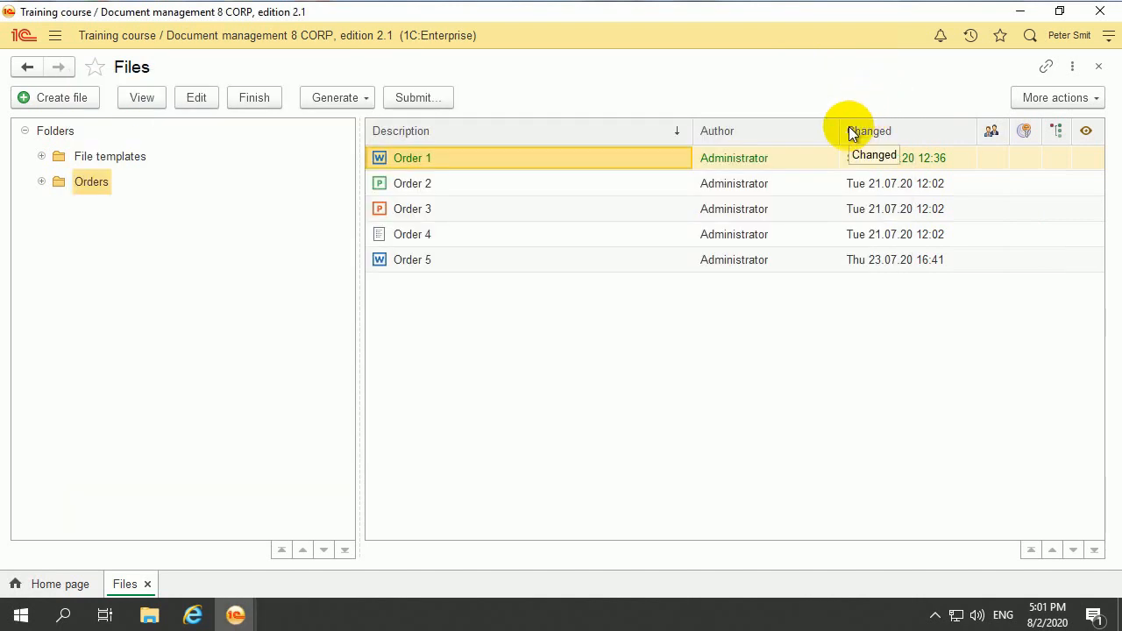
Finish editing Order 1 in Document Management with the description of changes "add 1C:Enterprise"
click(254, 98)
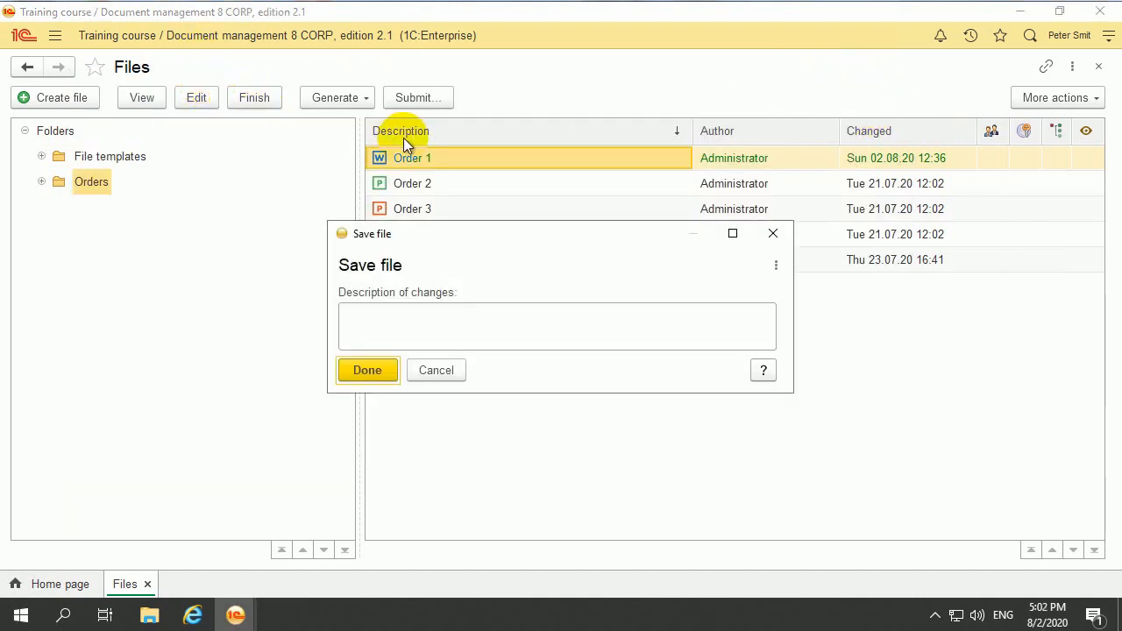
click(504, 337)
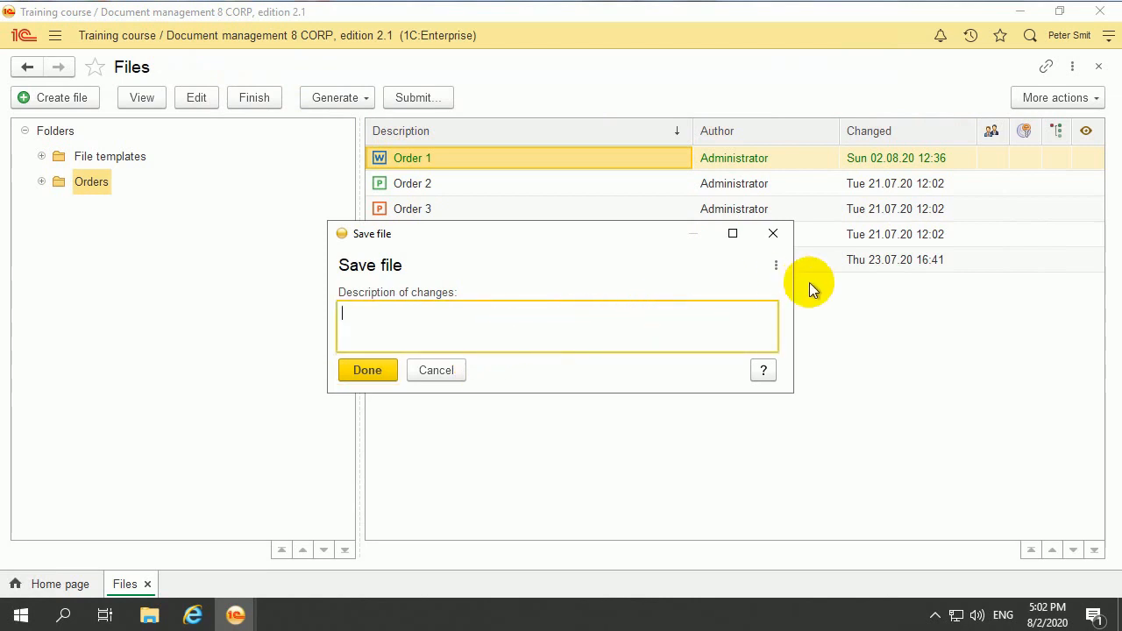
text(add)
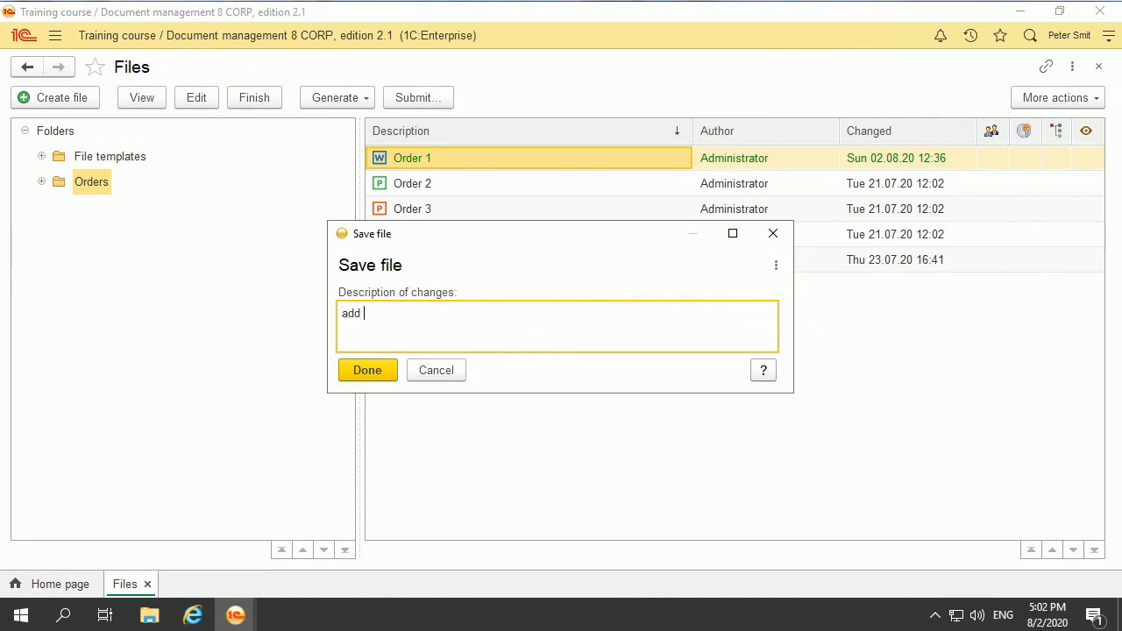
text( 1C:en)
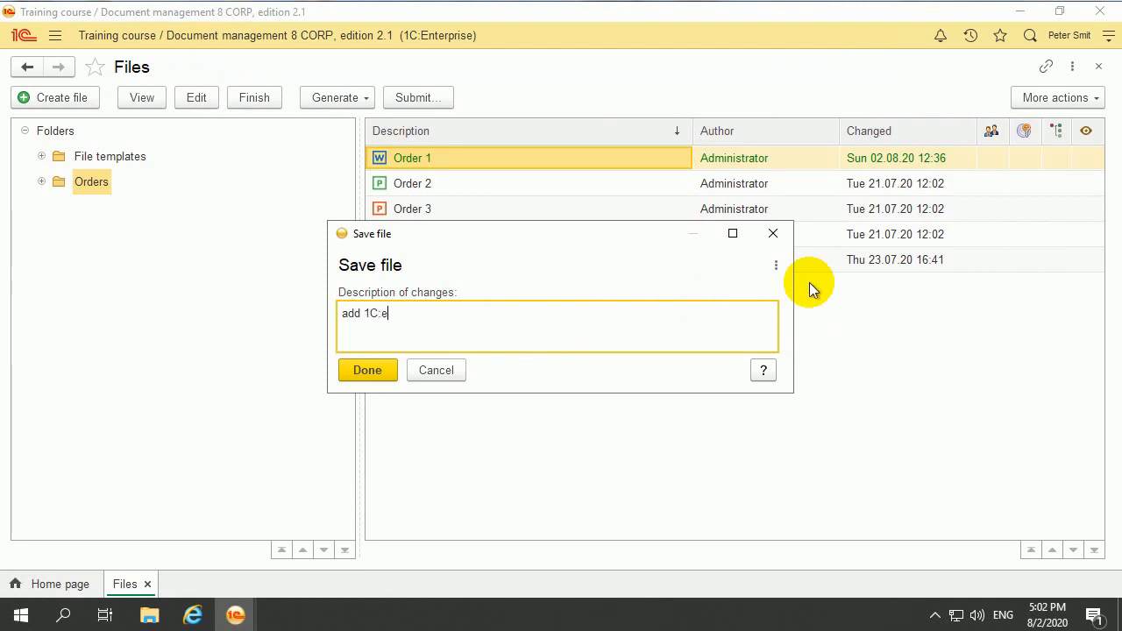
key(BackSpace)
key(BackSpace)
text(Enterprise)
click(391, 372)
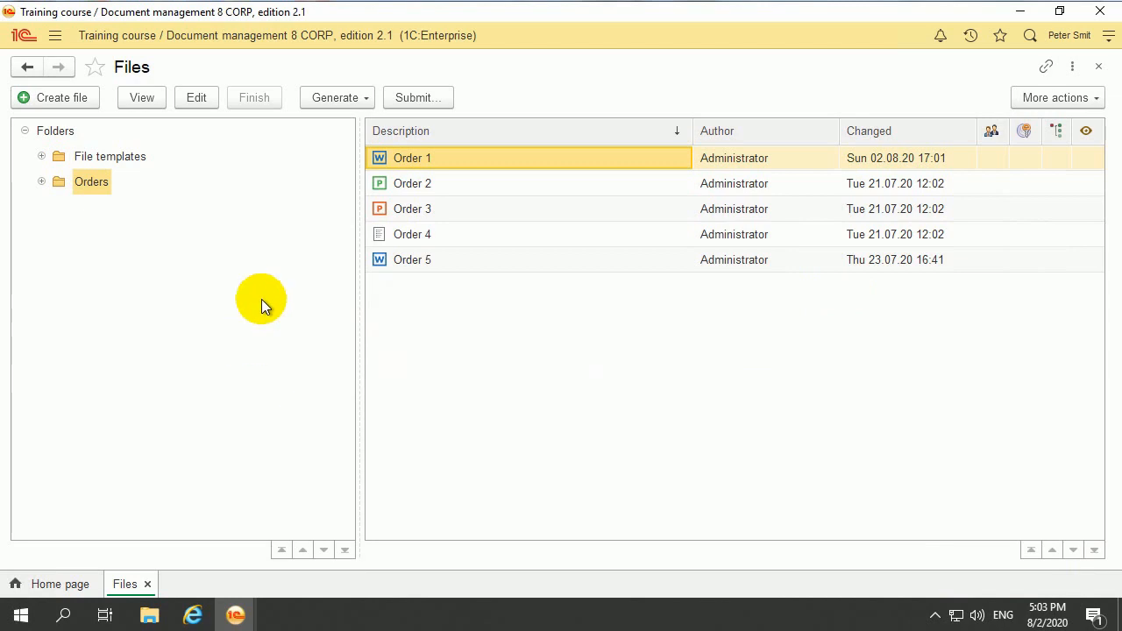
Open the Order 1 file card to examine its other details and current version, and return to the Files list
right_click(460, 159)
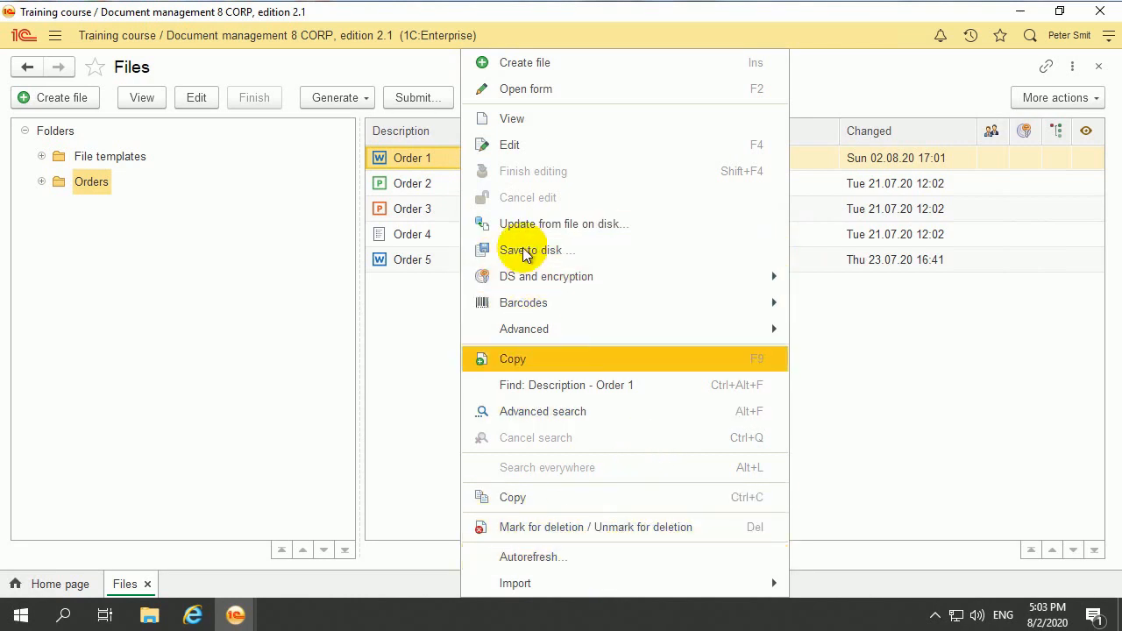
click(524, 91)
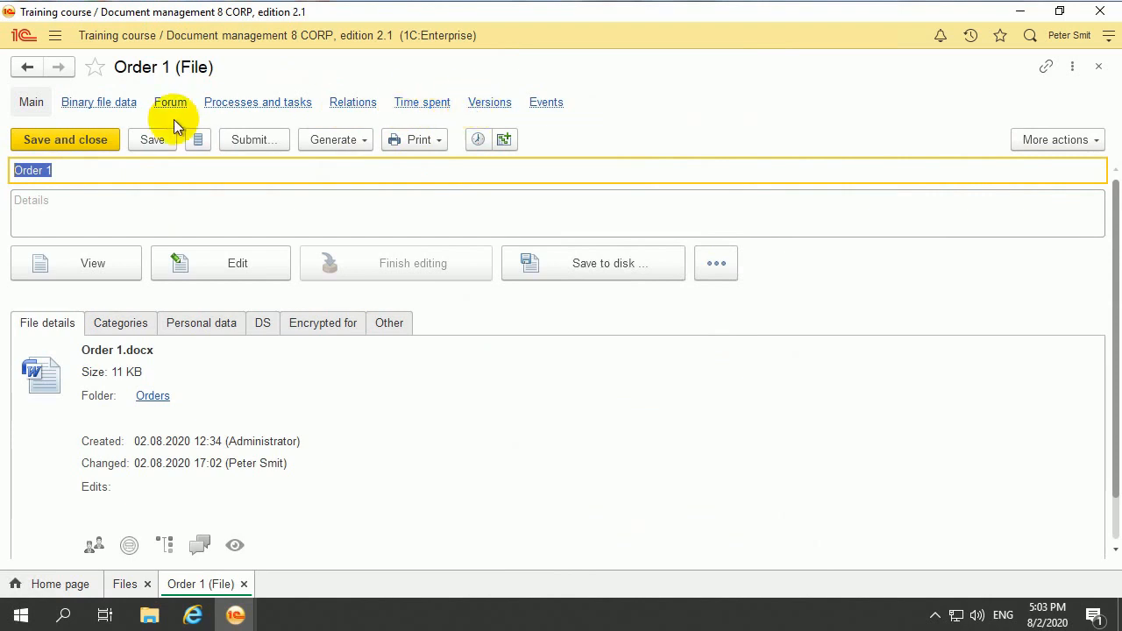
click(389, 322)
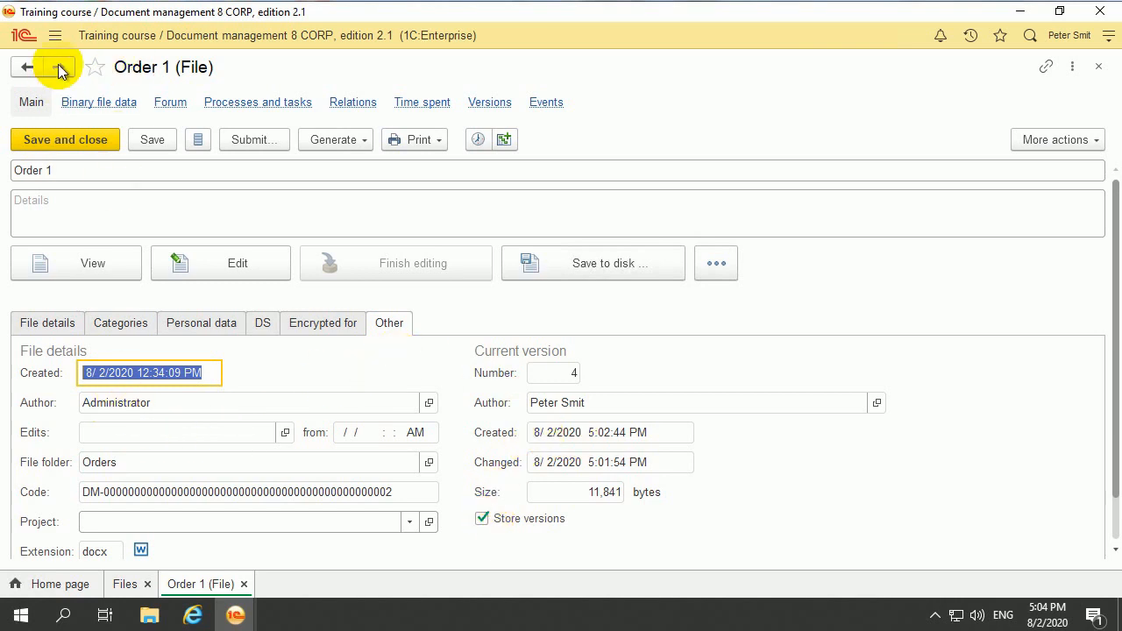
click(55, 35)
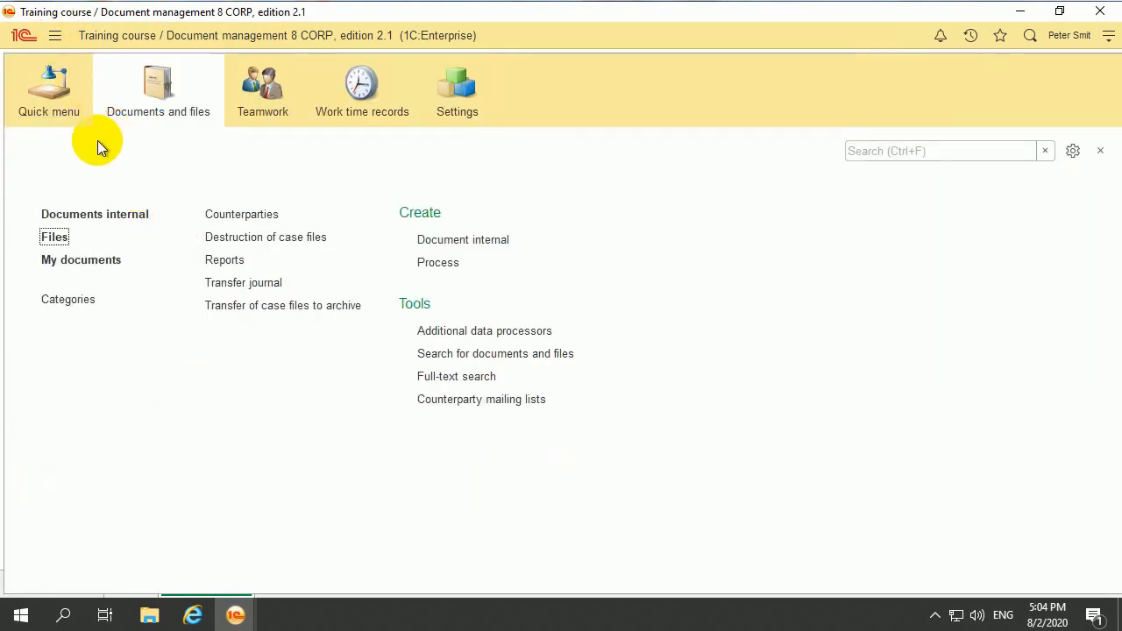
click(58, 237)
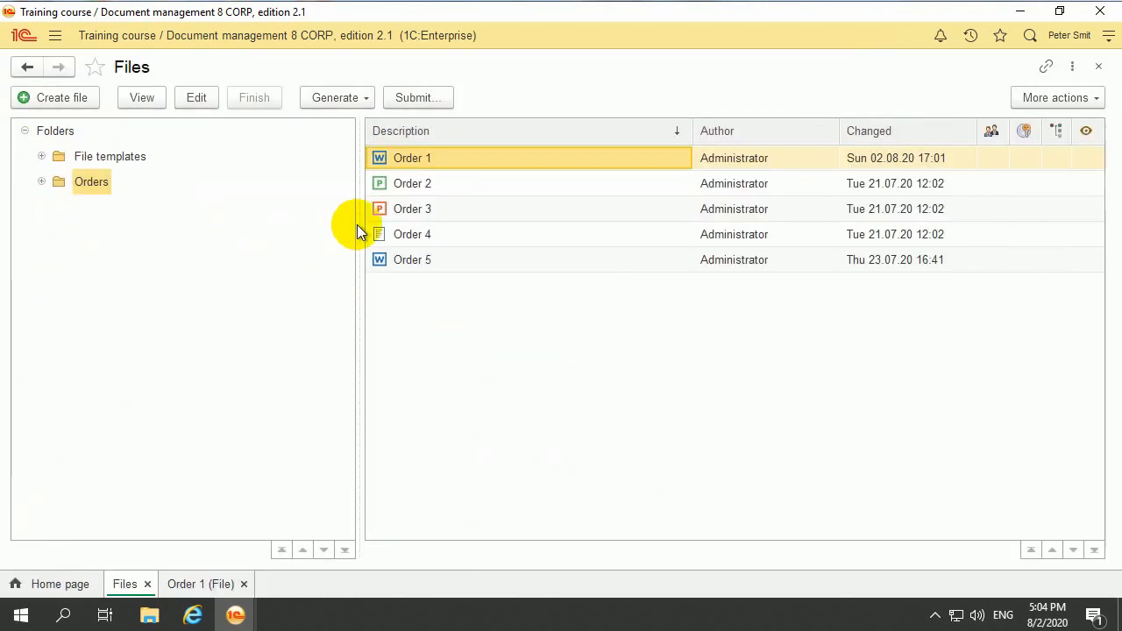
Lock Order 1 in the Orders folder without opening it for editing
right_click(419, 164)
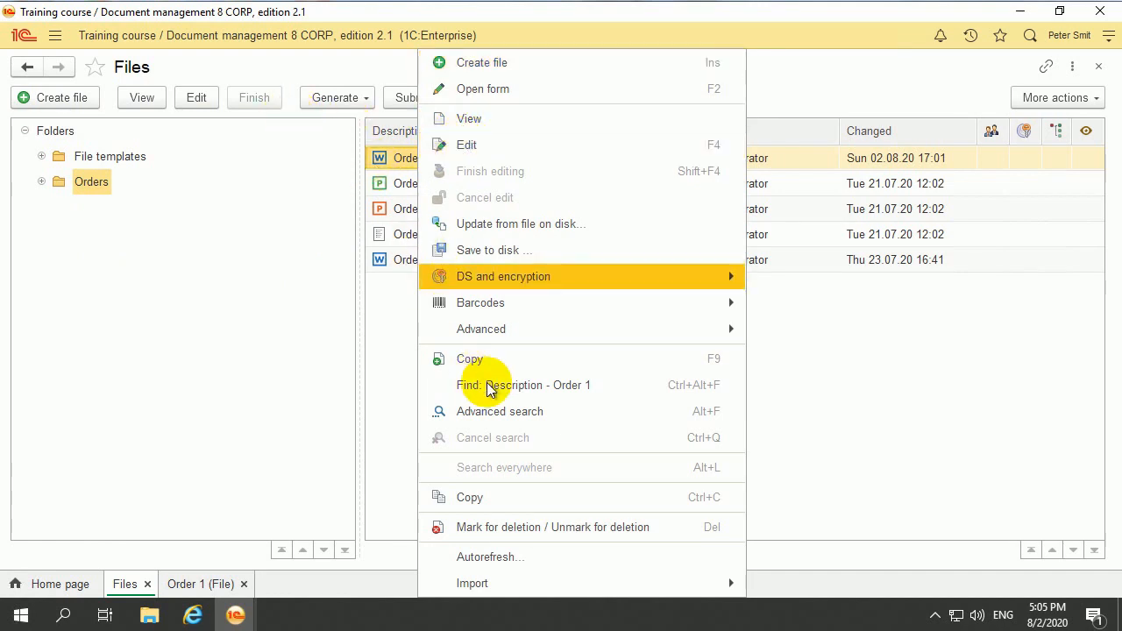
mouse_move(451, 339)
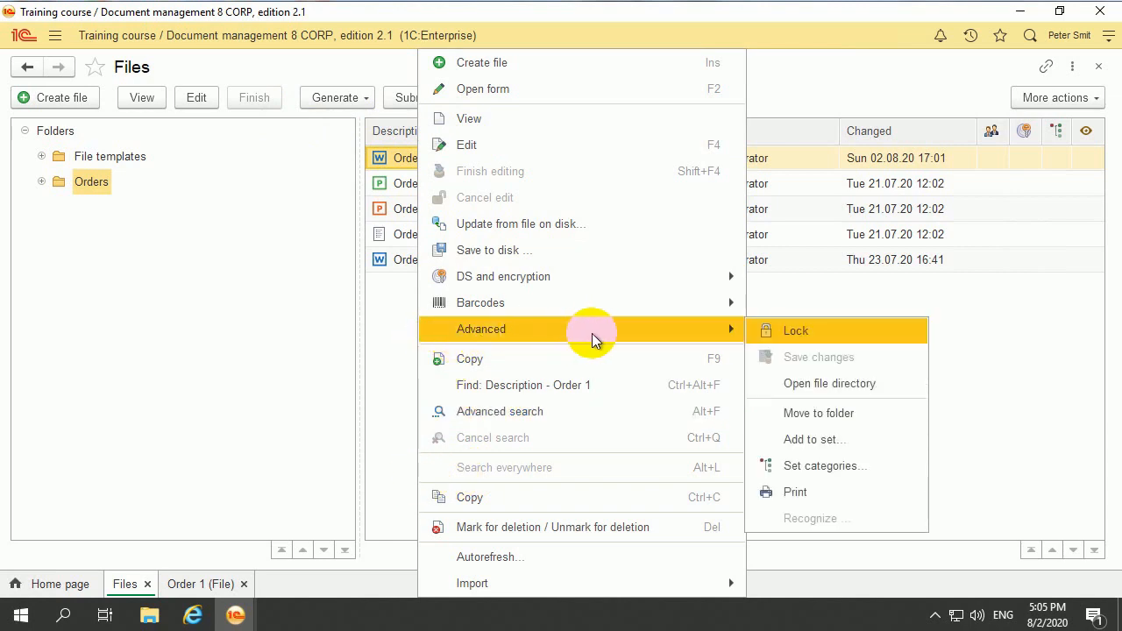
click(793, 333)
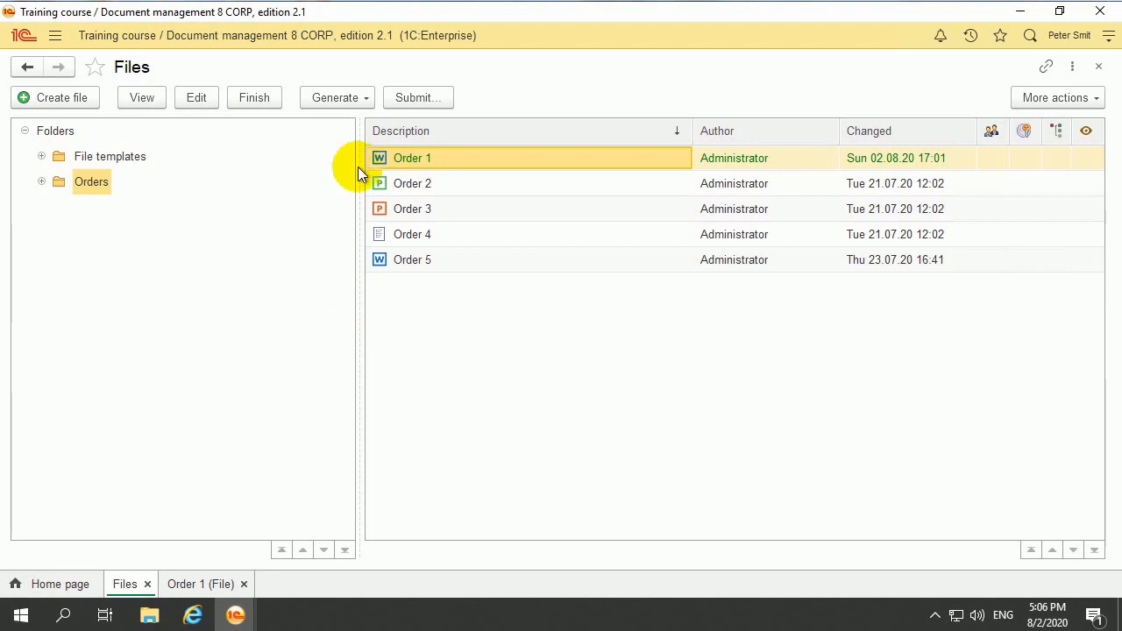
Cancel the editing of Order 1 to release its lock, accepting the possible loss of changes
right_click(425, 163)
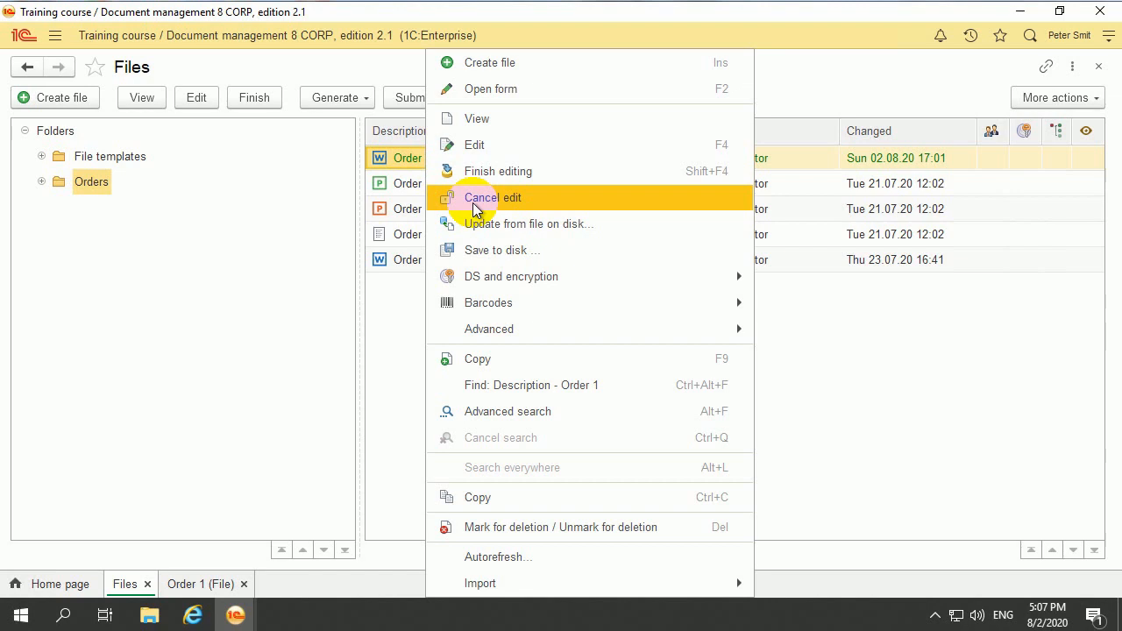
click(473, 202)
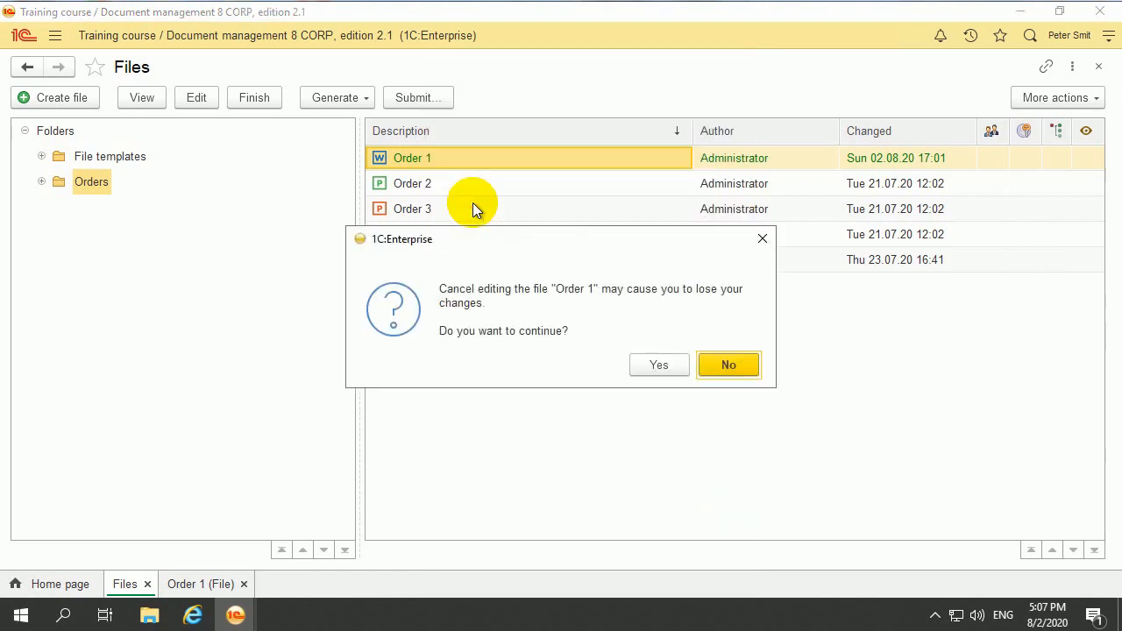
click(653, 365)
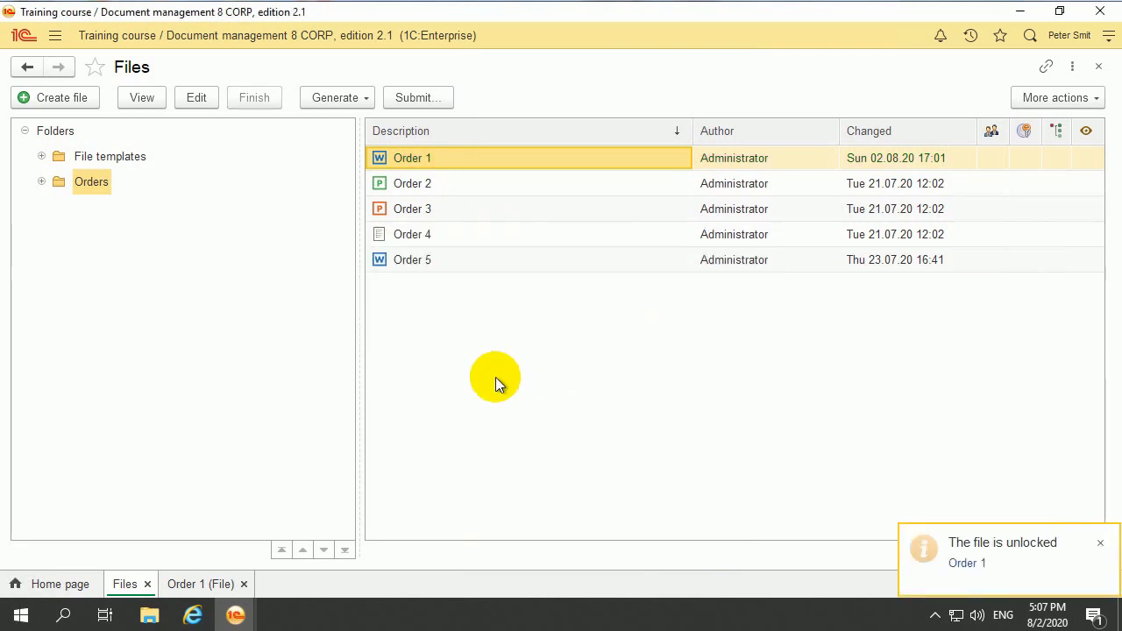
Save Order 1 to disk on the Desktop, keeping the file name Order 1
right_click(454, 157)
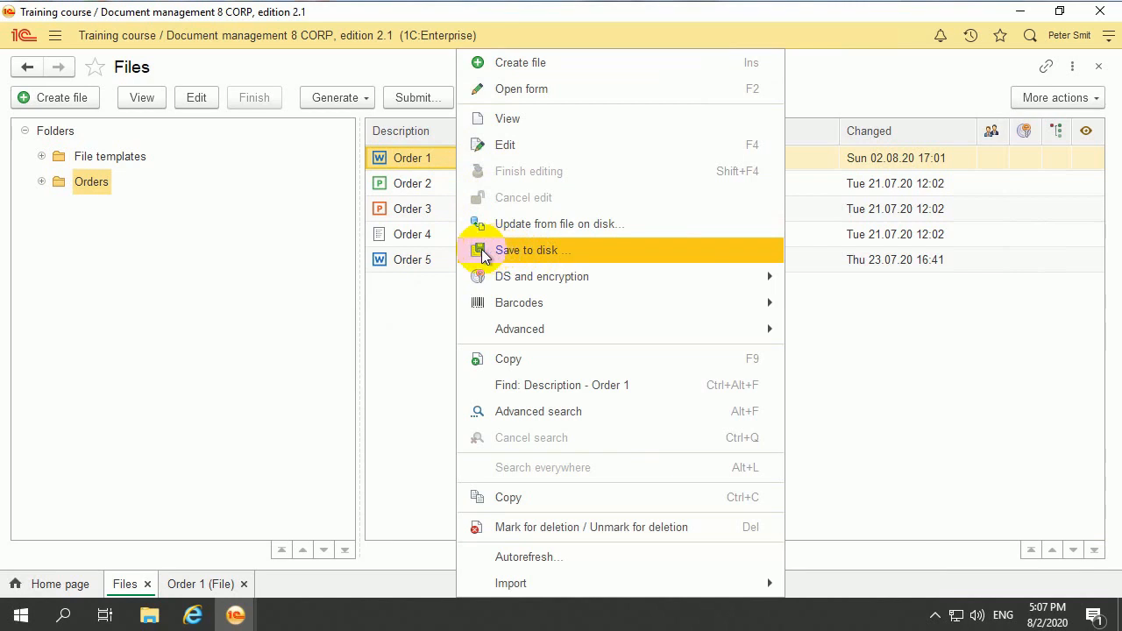
click(520, 251)
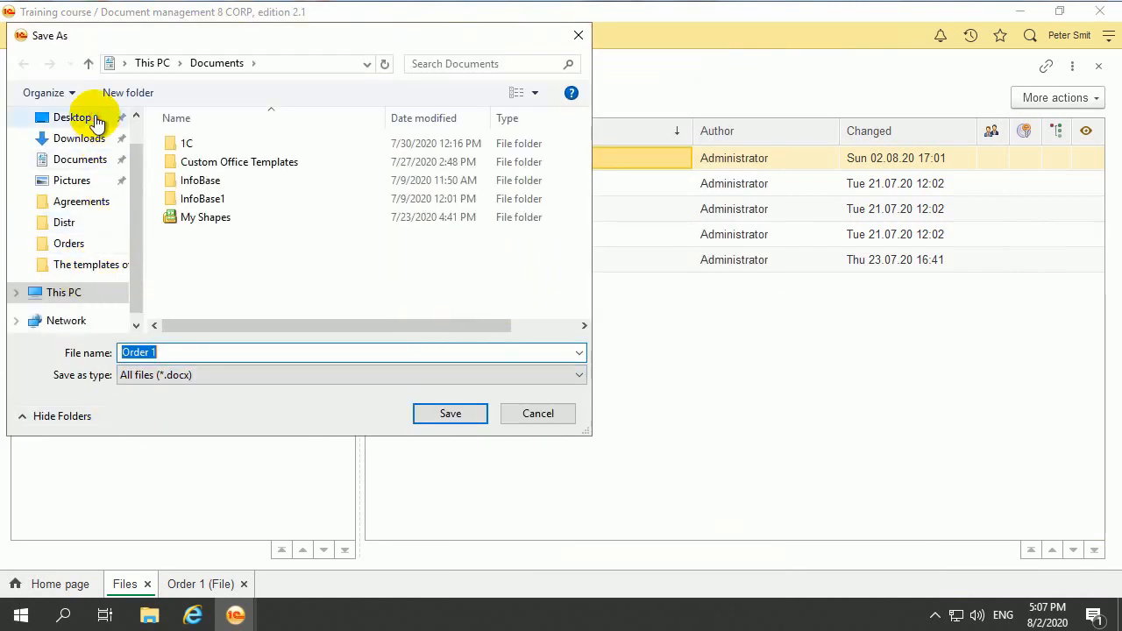
click(74, 117)
click(445, 412)
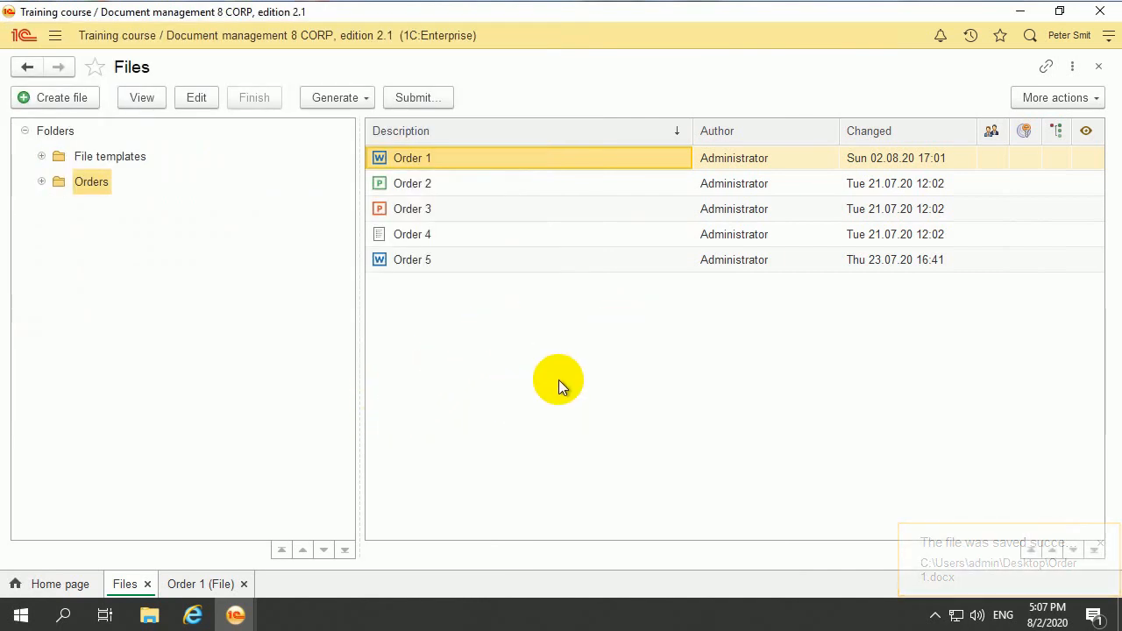
Open the Desktop copy of Order 1 in Word, append "training course" to its text, save it and close Word
click(1018, 13)
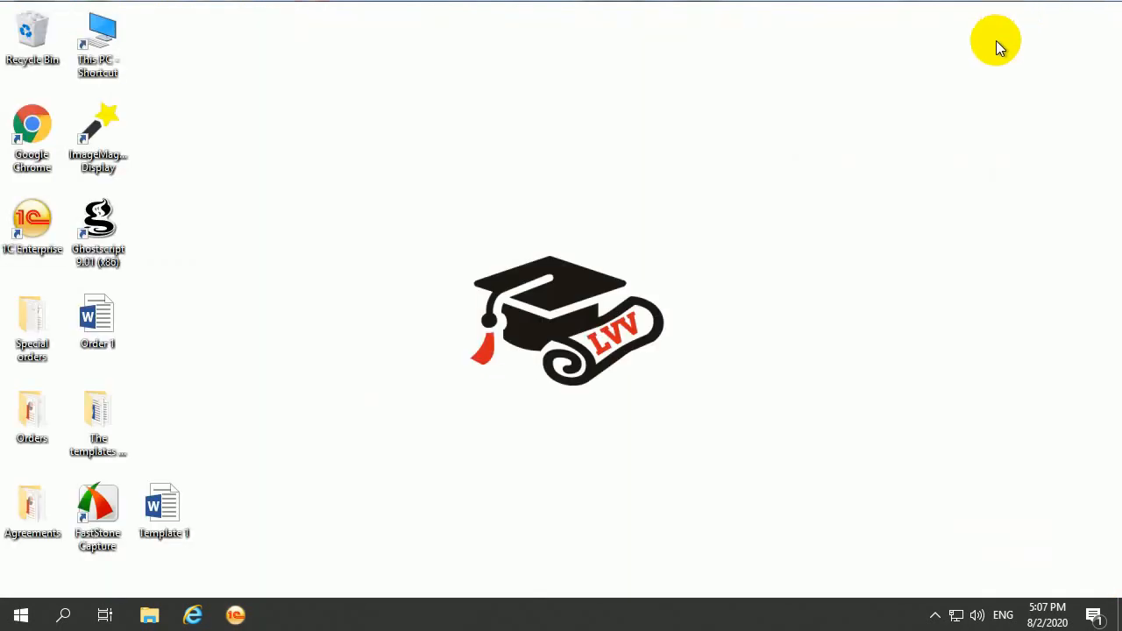
double_click(99, 345)
click(666, 295)
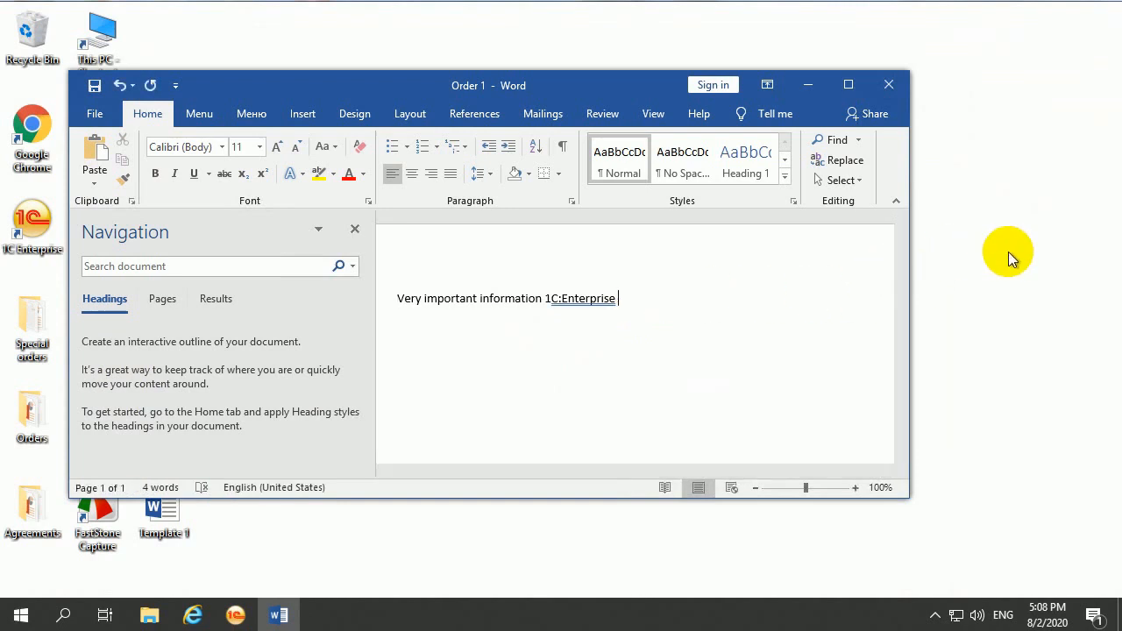
text(training)
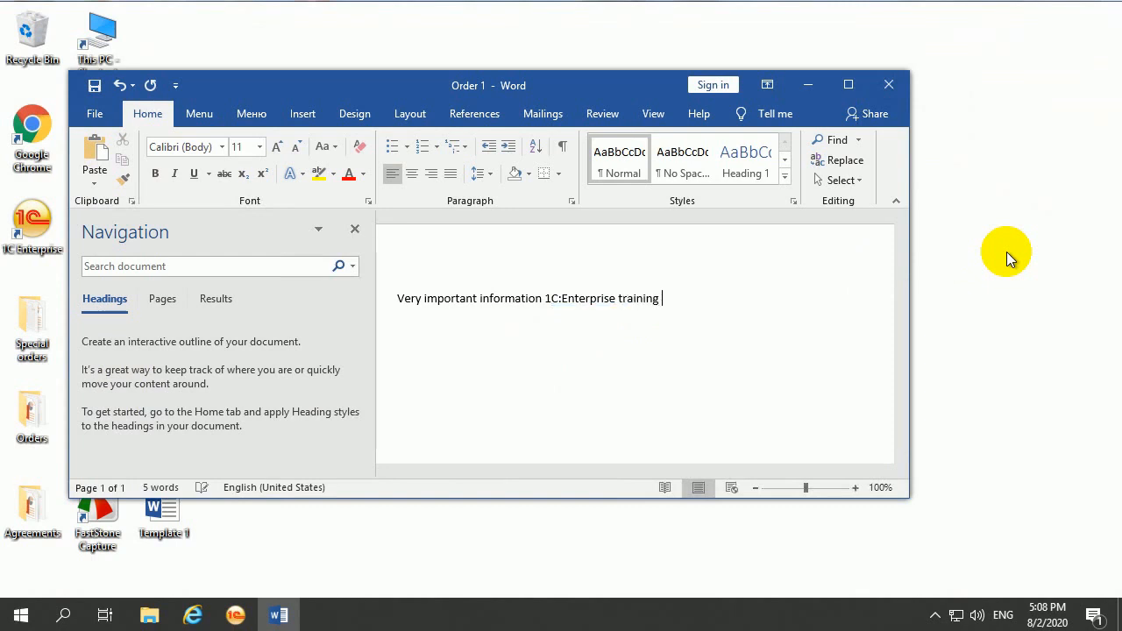
text( course)
click(94, 85)
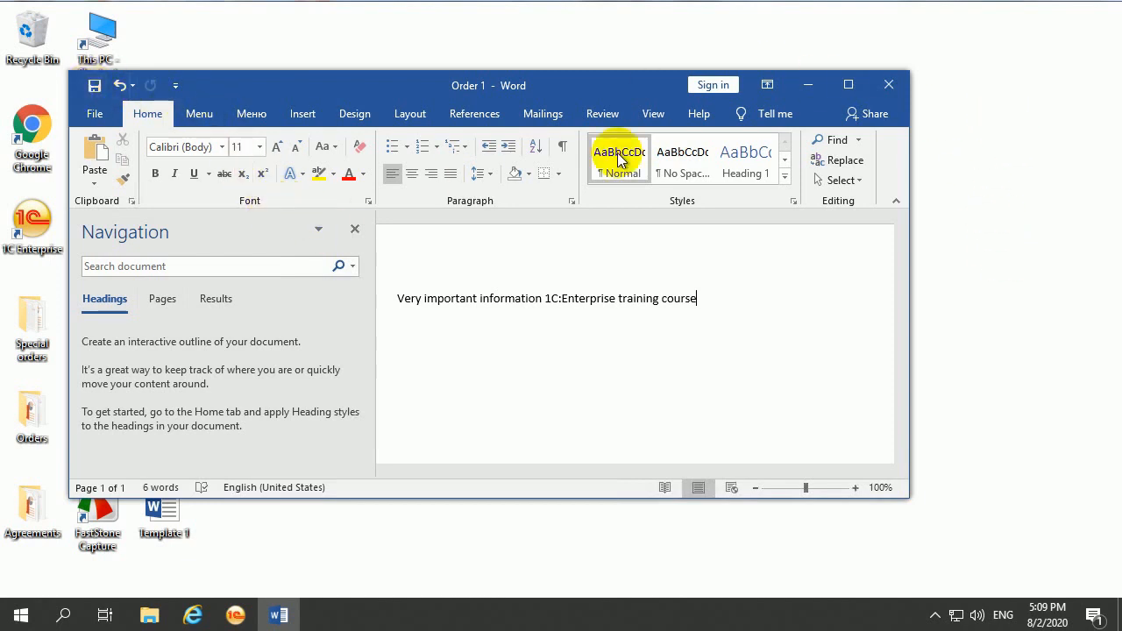
click(875, 91)
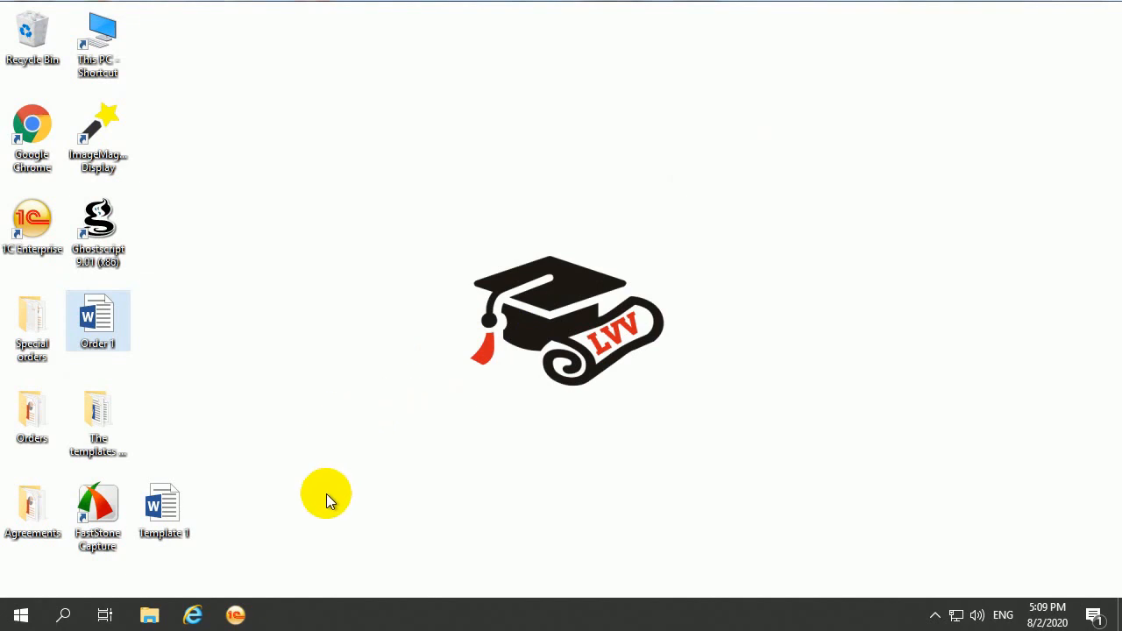
Switch to the second 1C Document Management window and update Order 1 from the Order 1 file on the Desktop
click(235, 614)
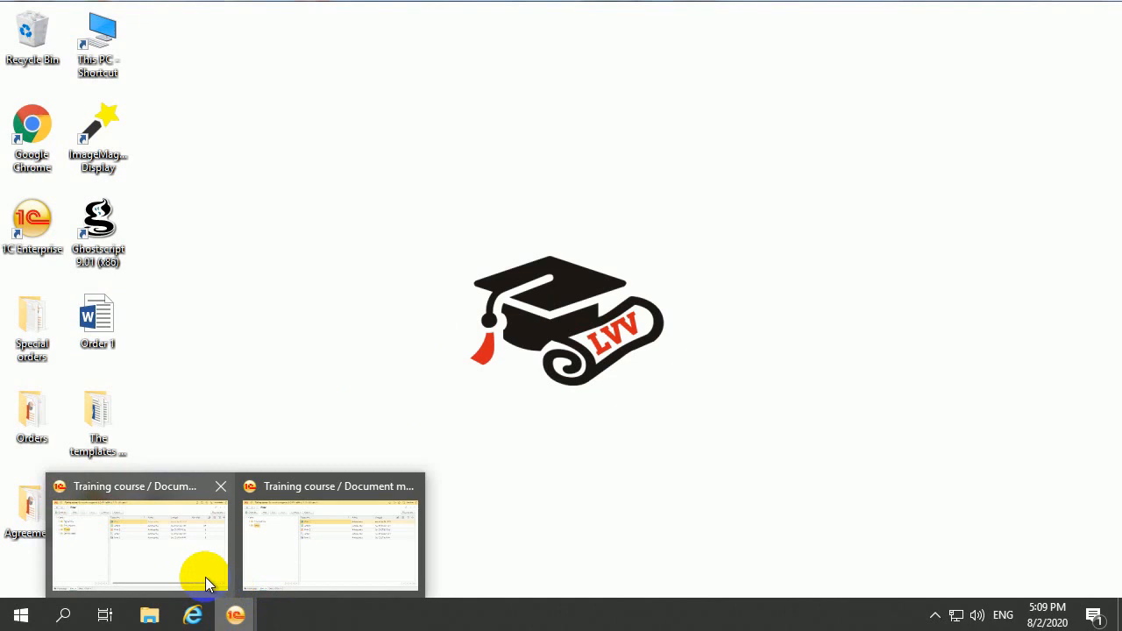
click(265, 571)
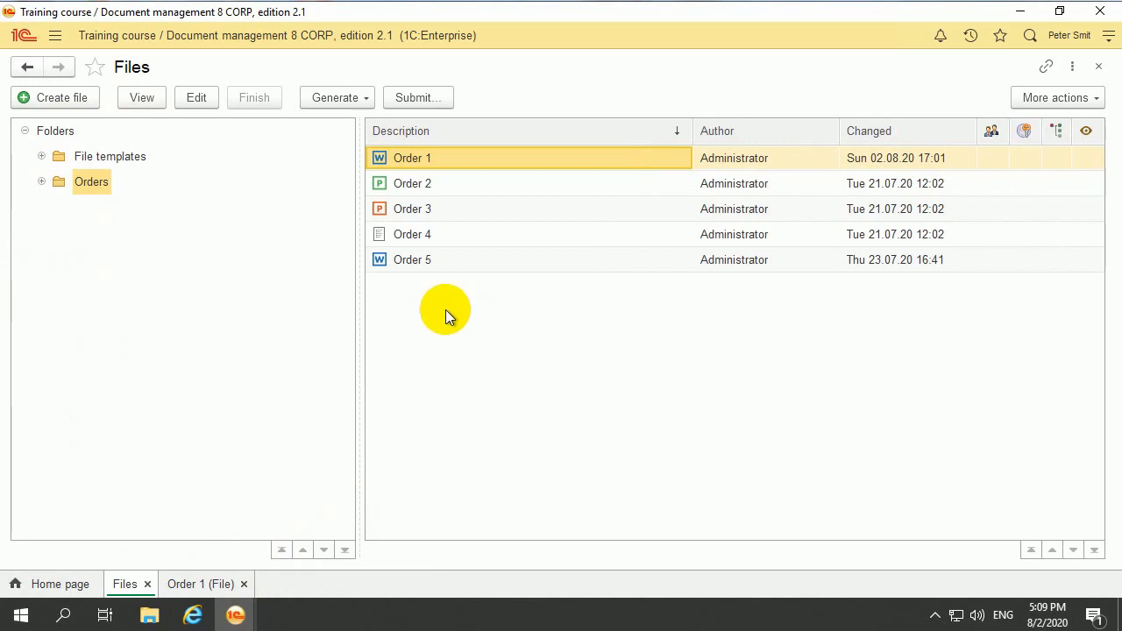
right_click(427, 160)
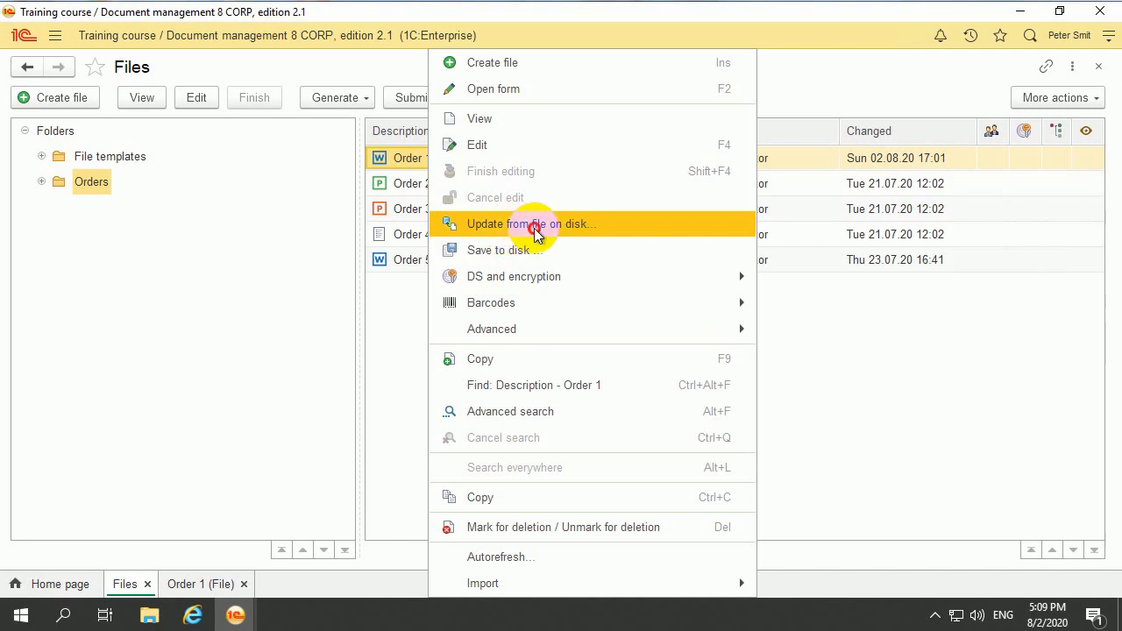
click(526, 226)
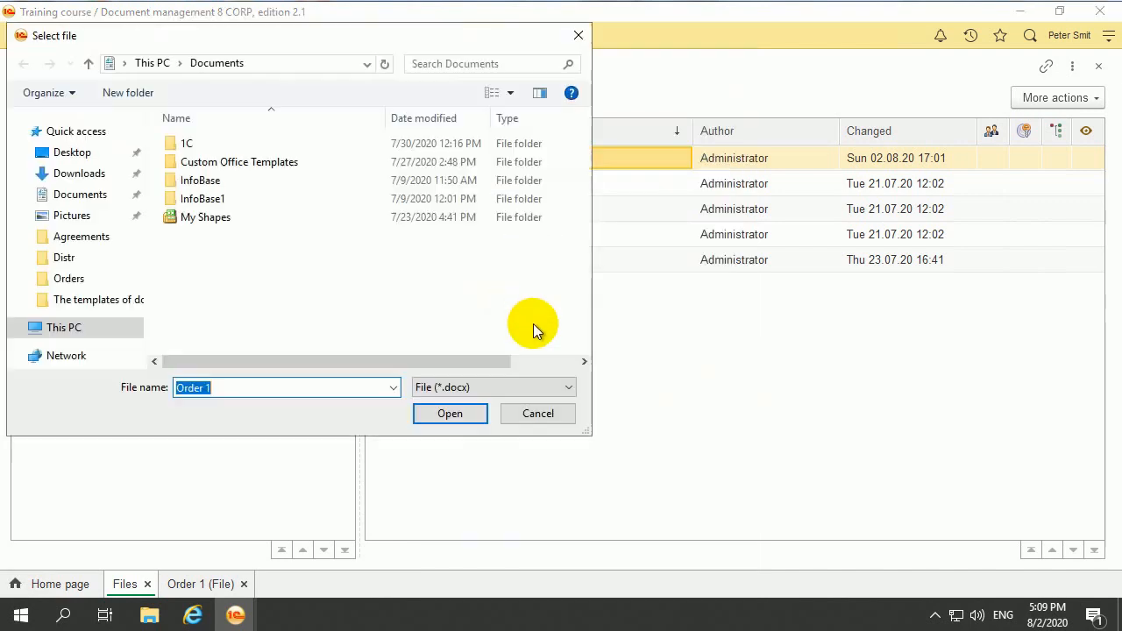
click(74, 151)
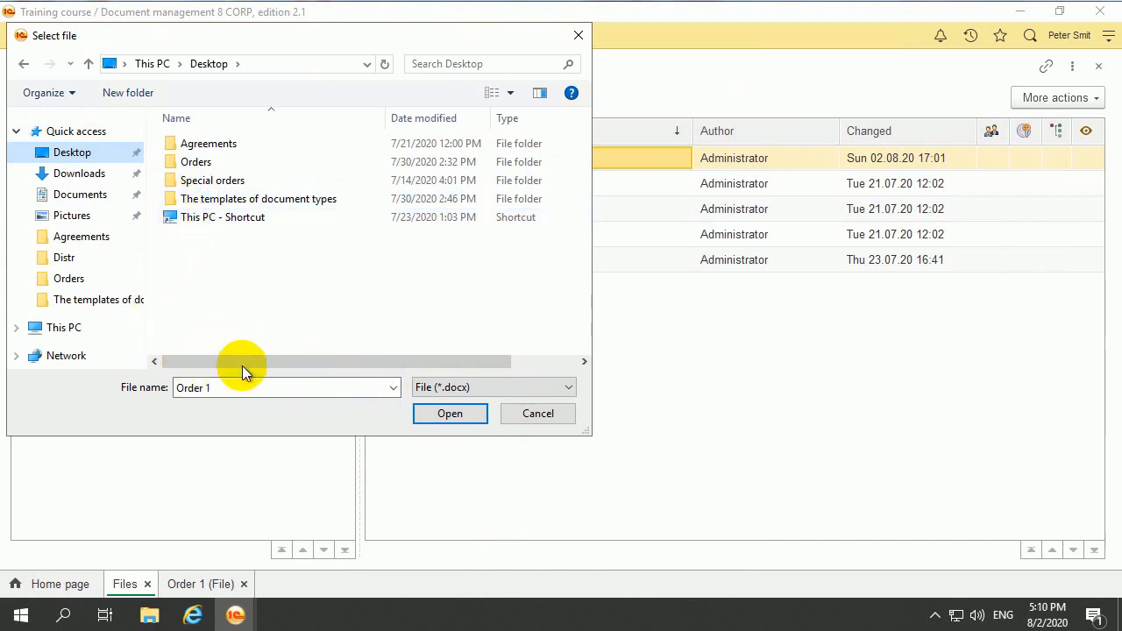
click(449, 415)
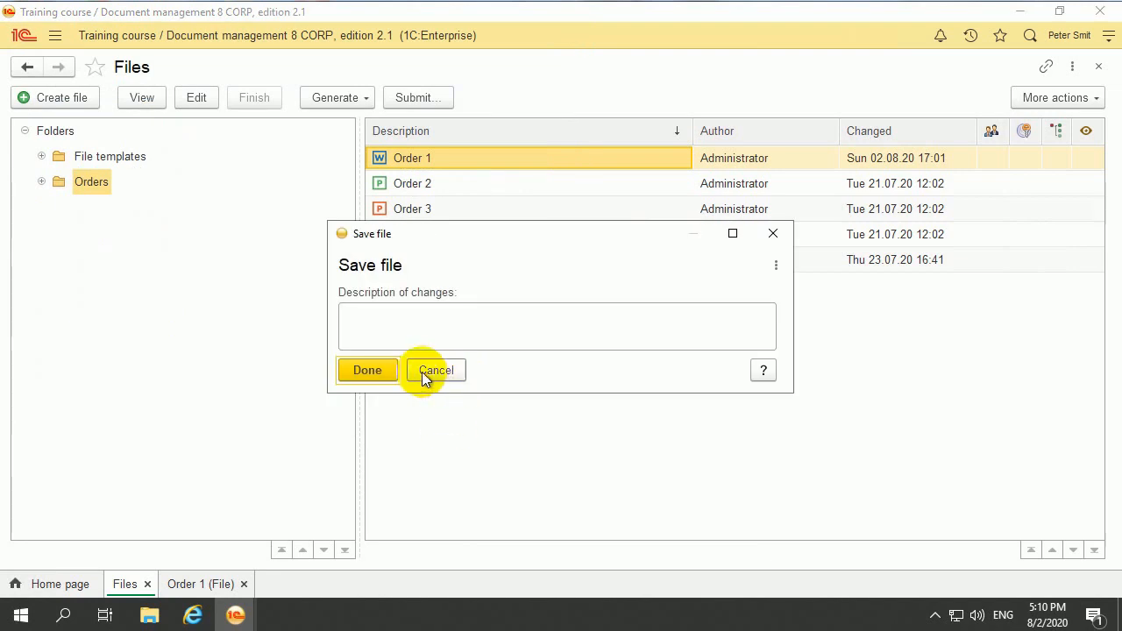
Describe the changes to the updated file as "add training course" and save it
click(432, 327)
text(add)
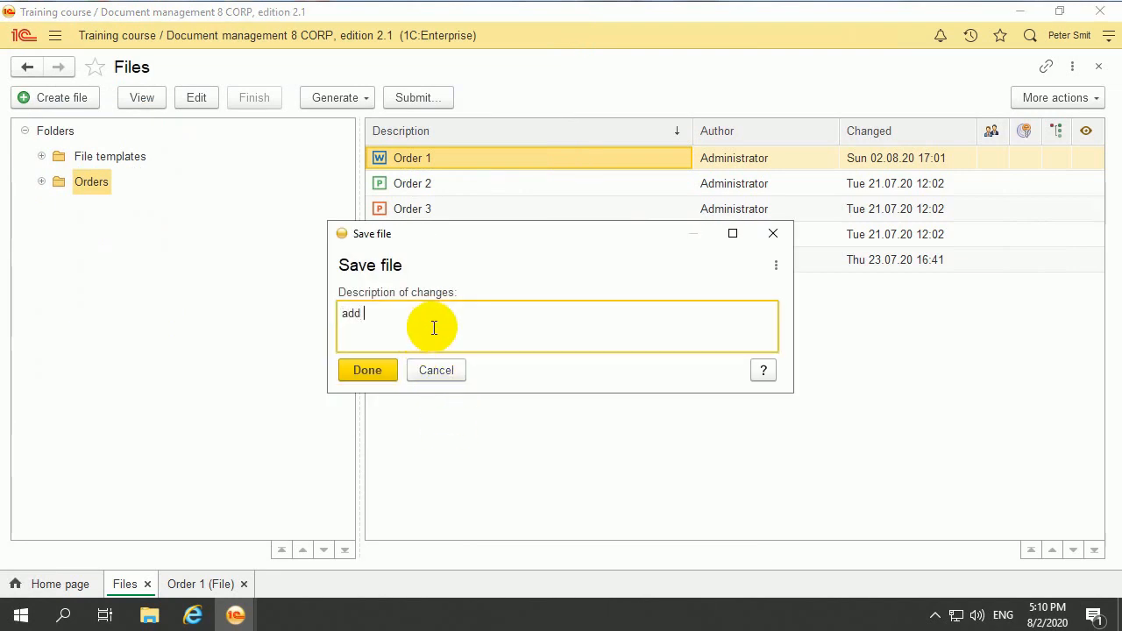
text( traini)
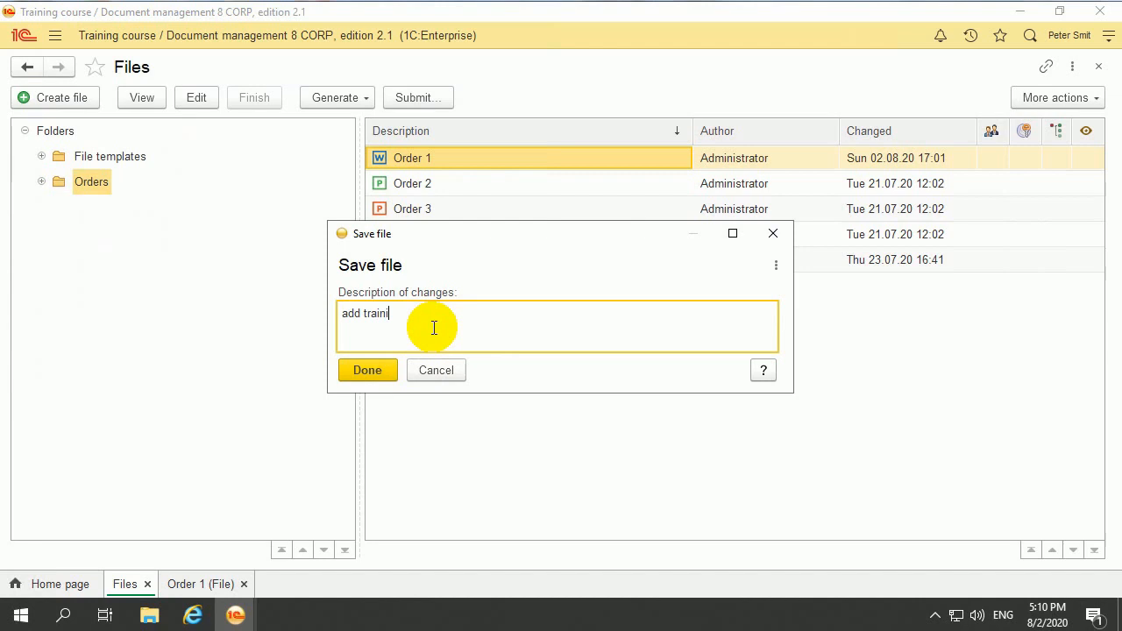
text(ng course)
click(367, 371)
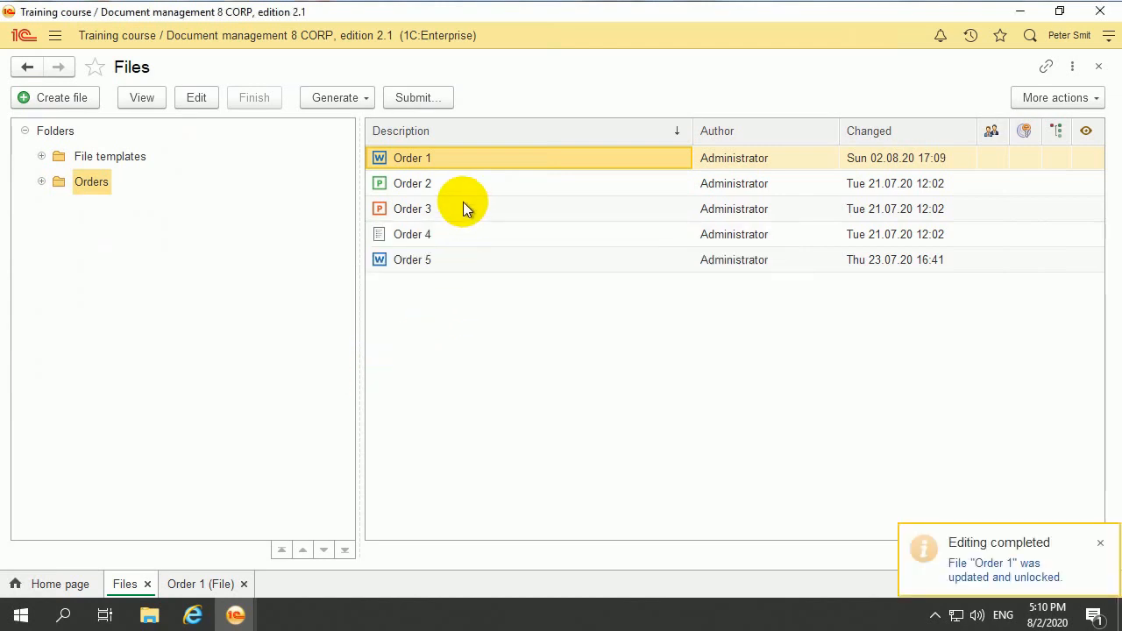
Open the form of Order 1 and examine its list of file versions
right_click(440, 162)
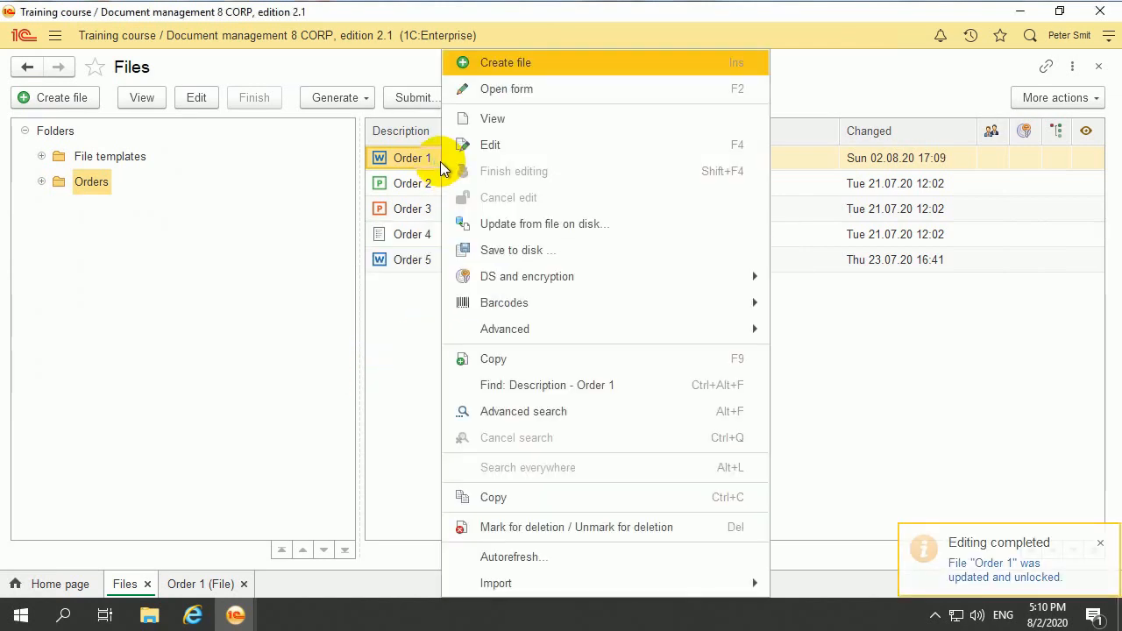
click(508, 91)
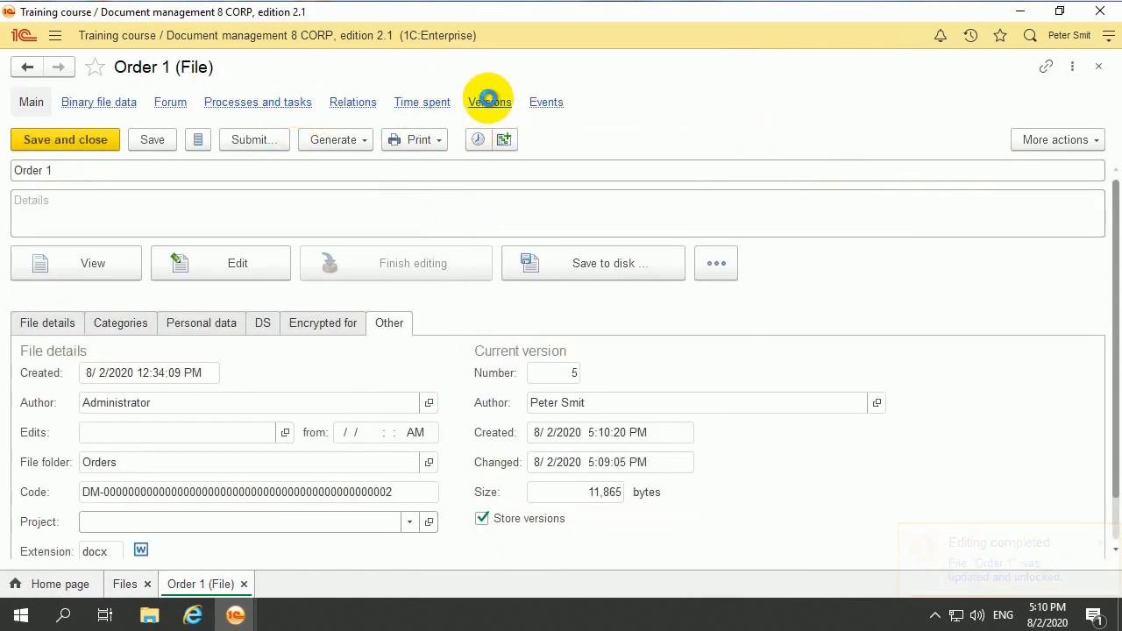
click(486, 102)
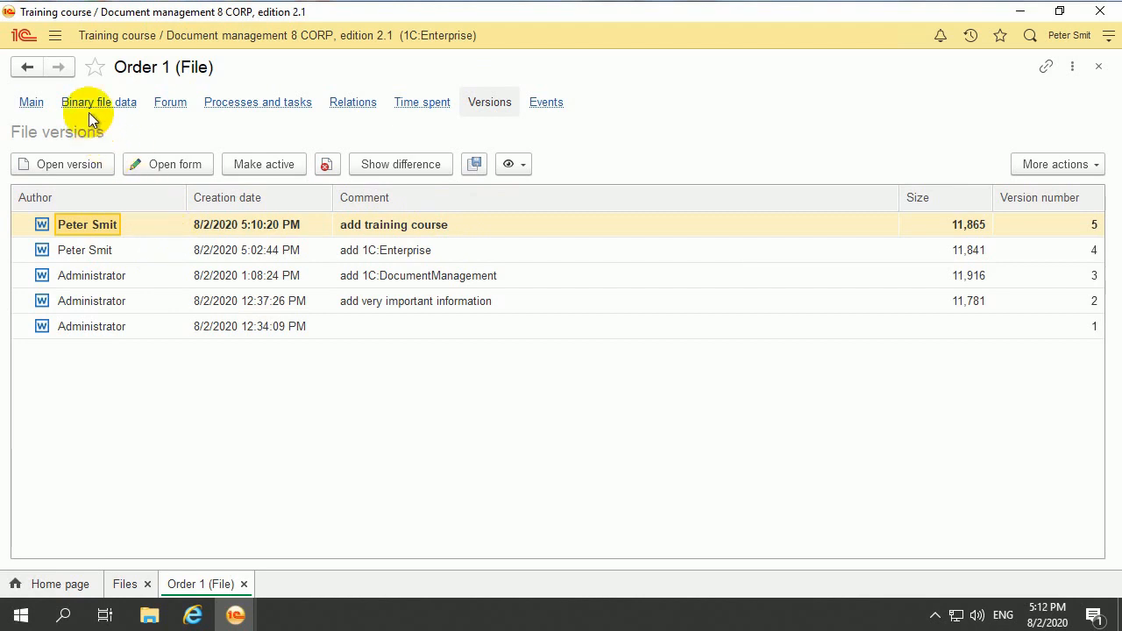
Open the personal settings for files
click(52, 36)
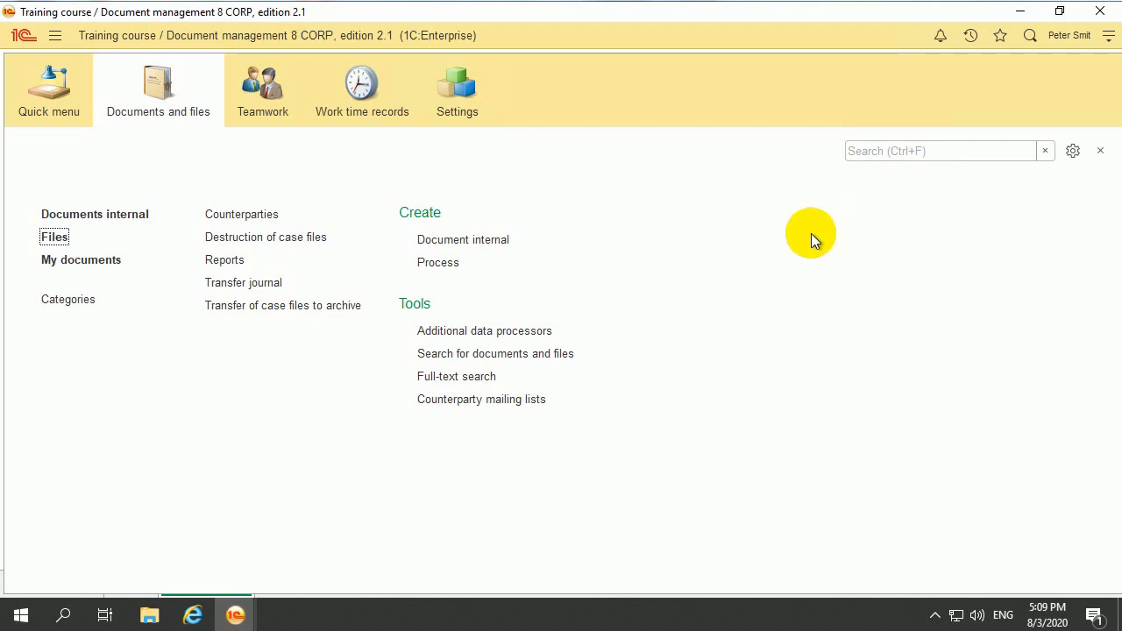
click(447, 114)
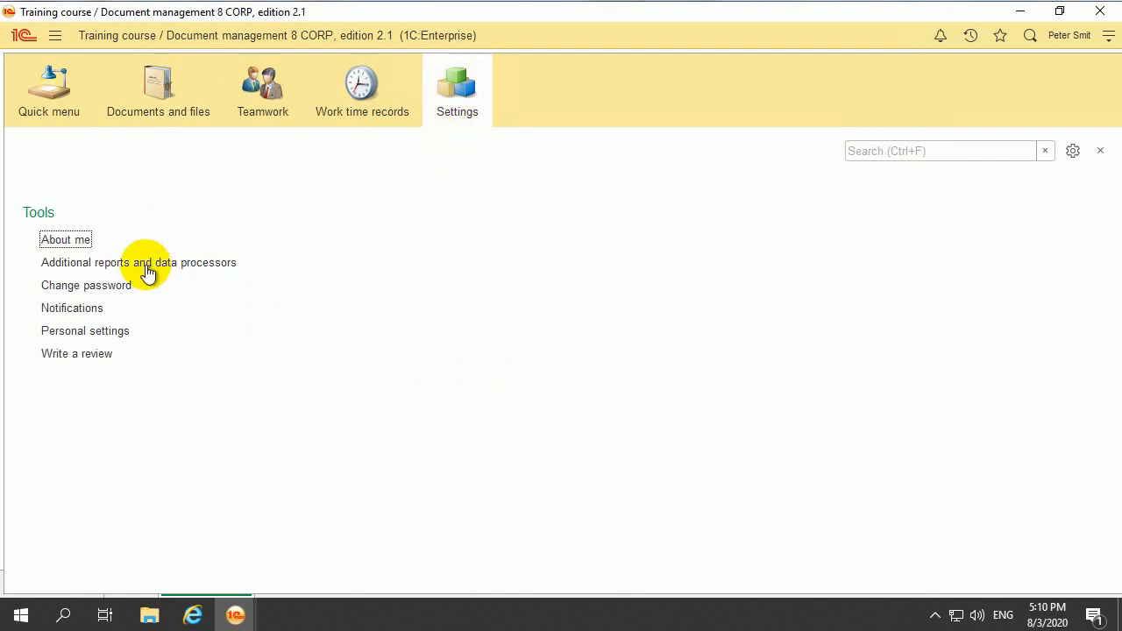
click(127, 332)
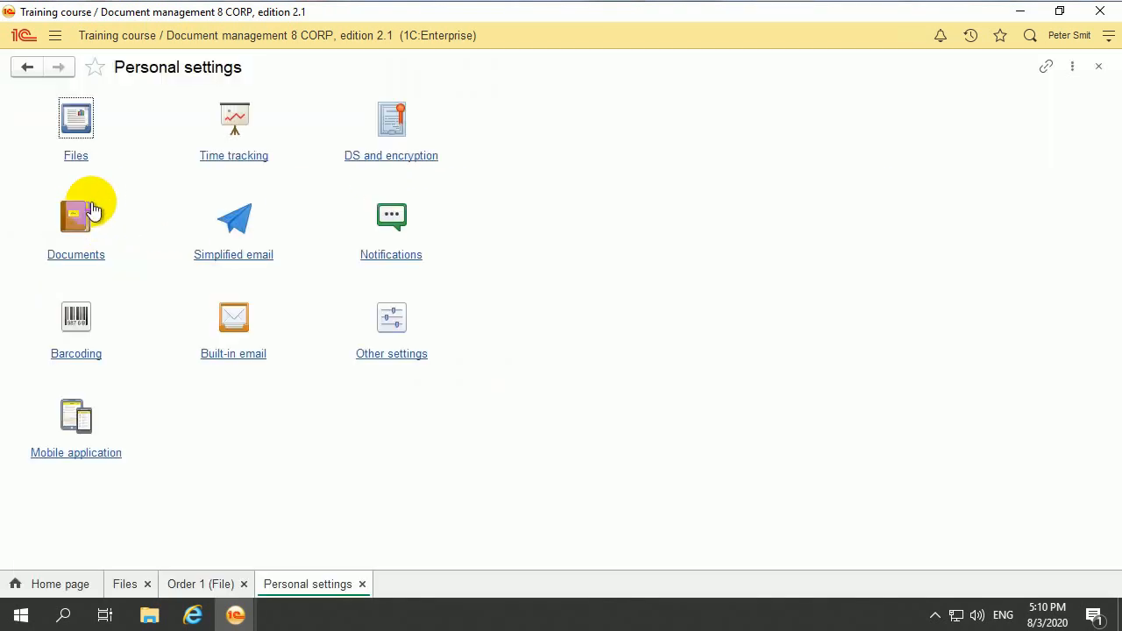
click(80, 154)
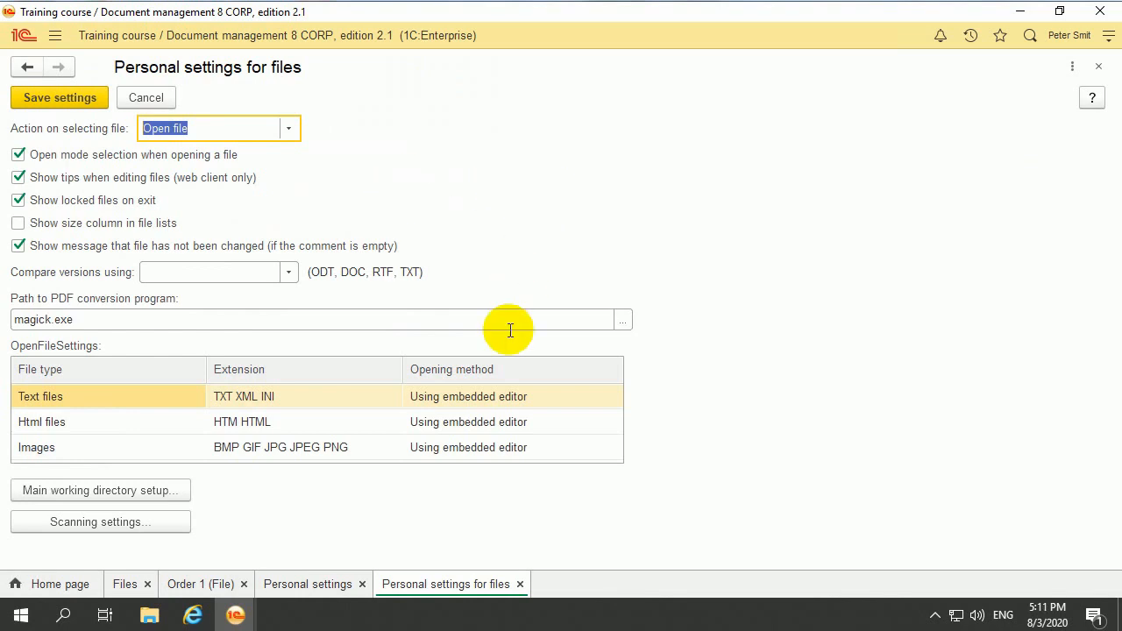
Review the location of the main working directory and the options for the action on selecting a file
click(162, 488)
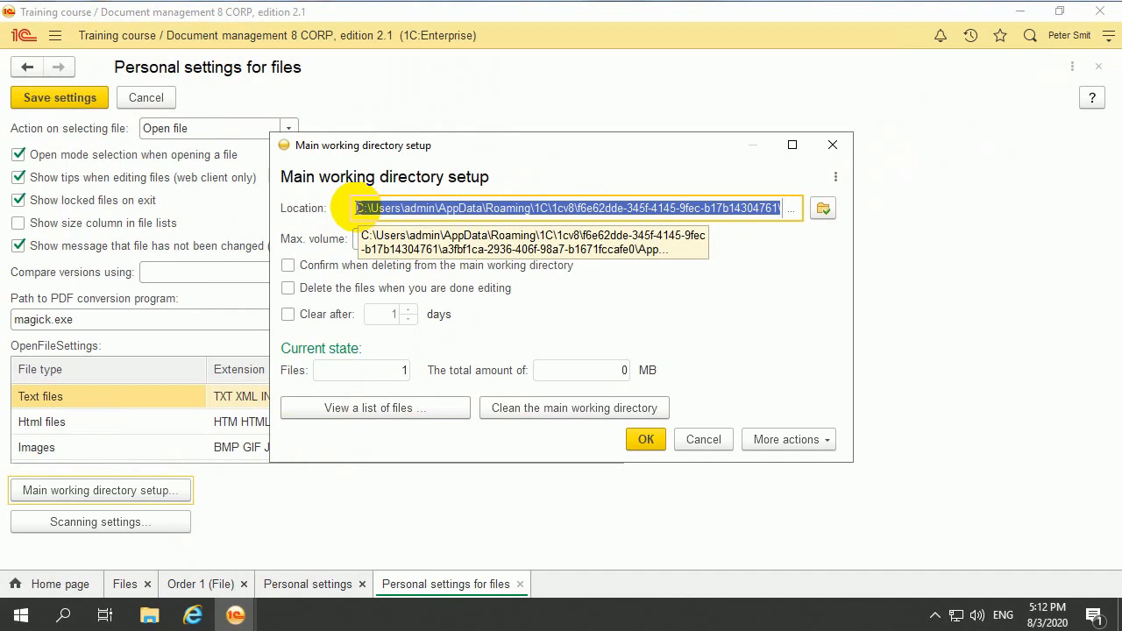
mouse_move(357, 208)
mouse_down()
mouse_move(792, 203)
mouse_move(649, 222)
mouse_move(325, 218)
mouse_move(341, 217)
mouse_up()
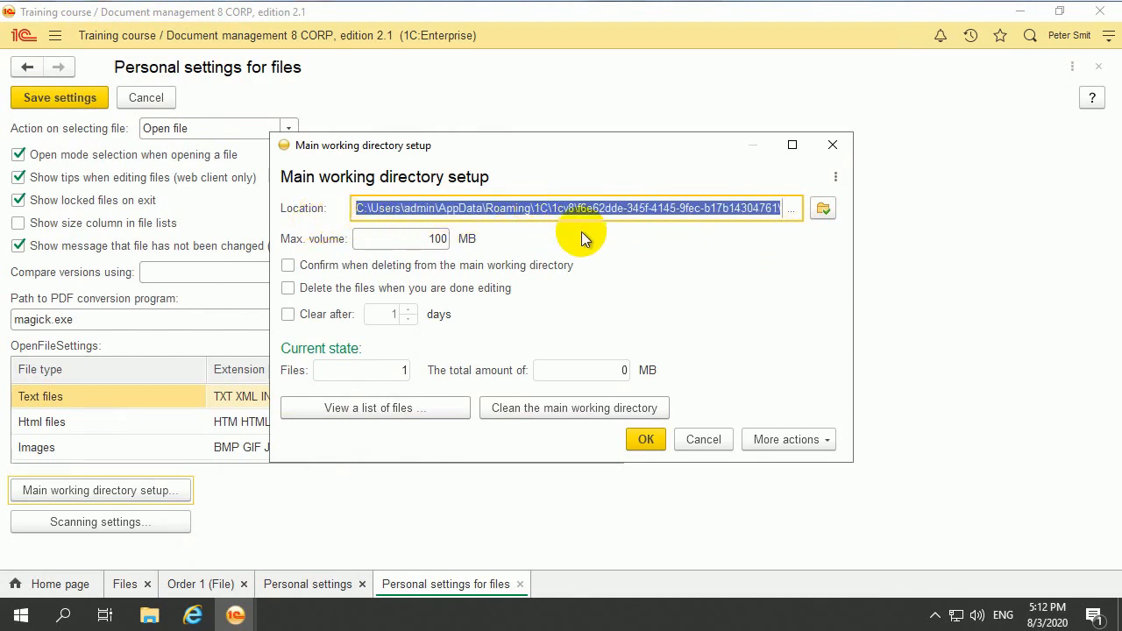
click(646, 439)
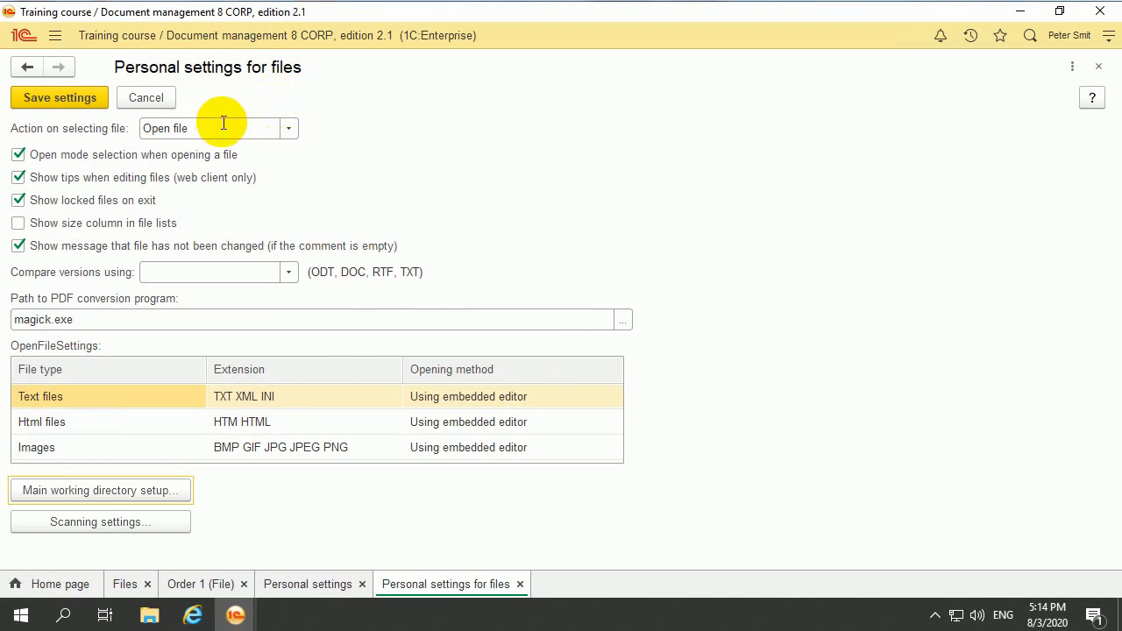
click(289, 128)
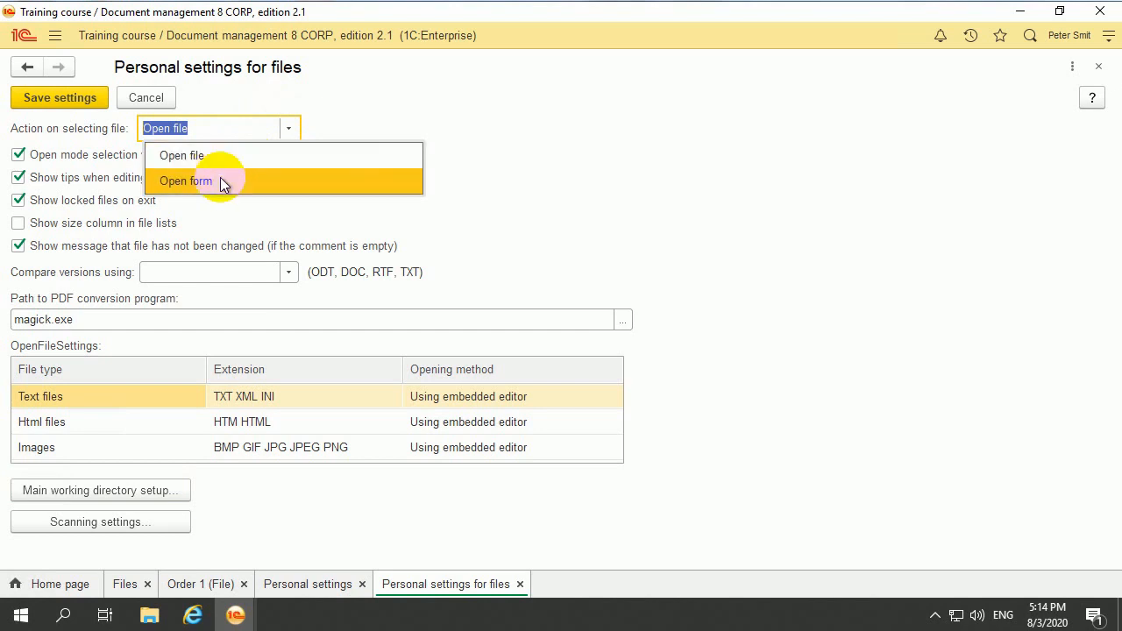
click(287, 129)
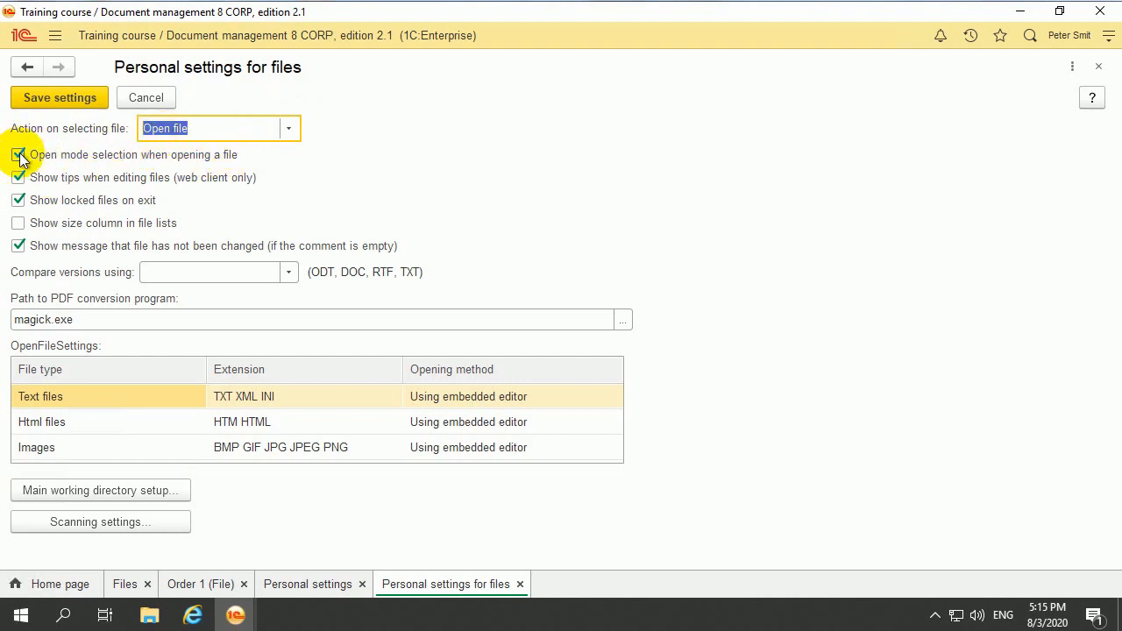
Open Order 1 from the file list to check the opening mode choice, and dismiss it without choosing
click(48, 36)
click(146, 112)
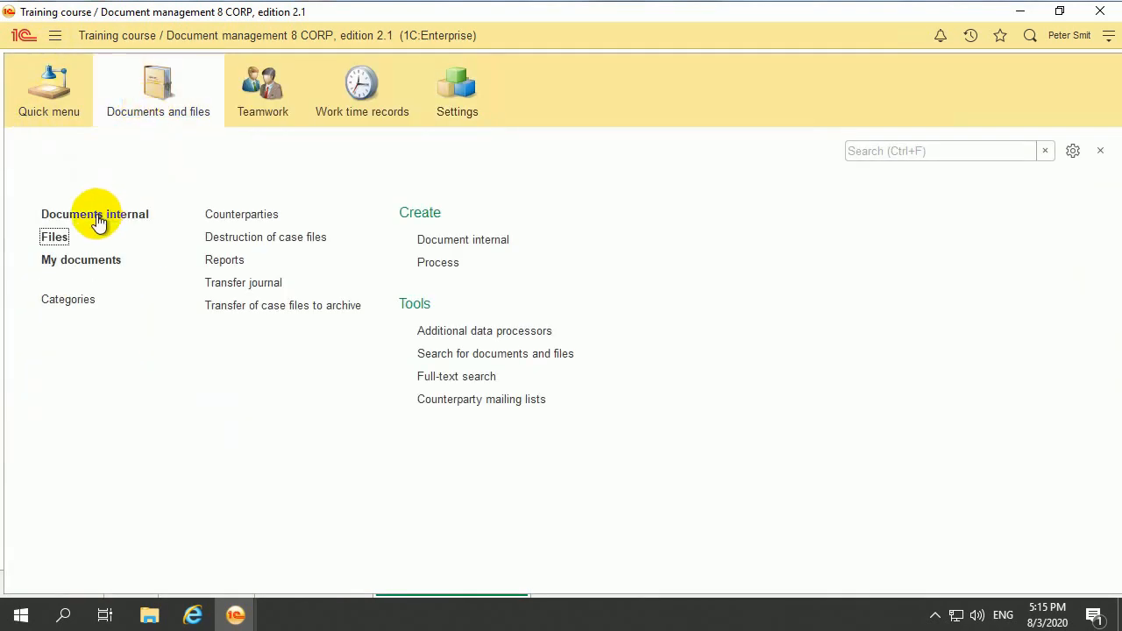
click(65, 234)
double_click(429, 159)
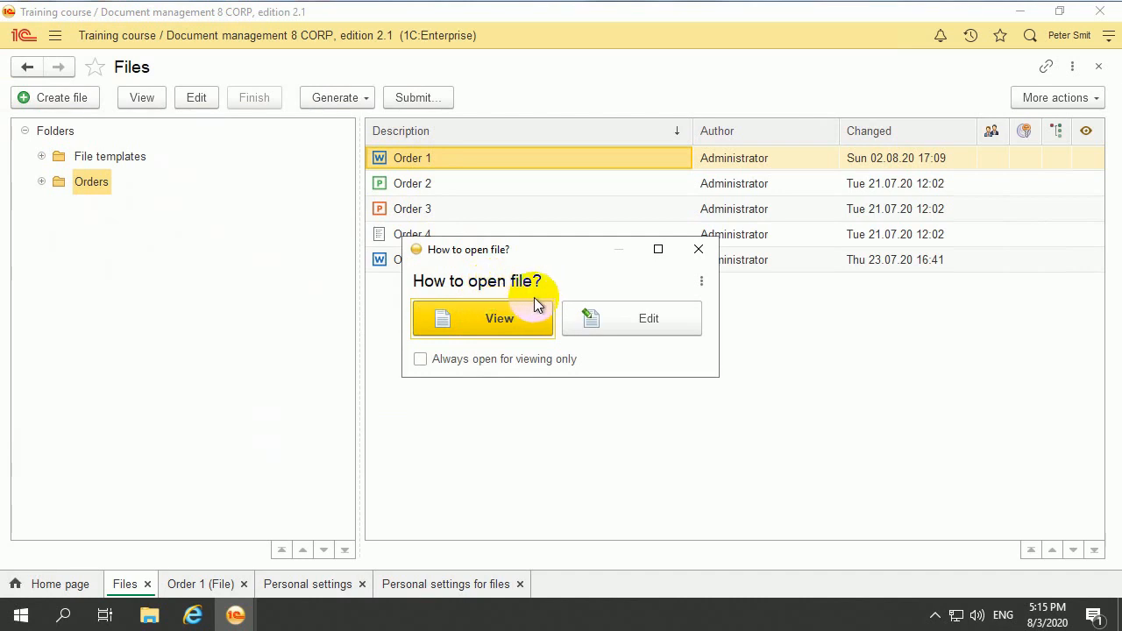
click(697, 249)
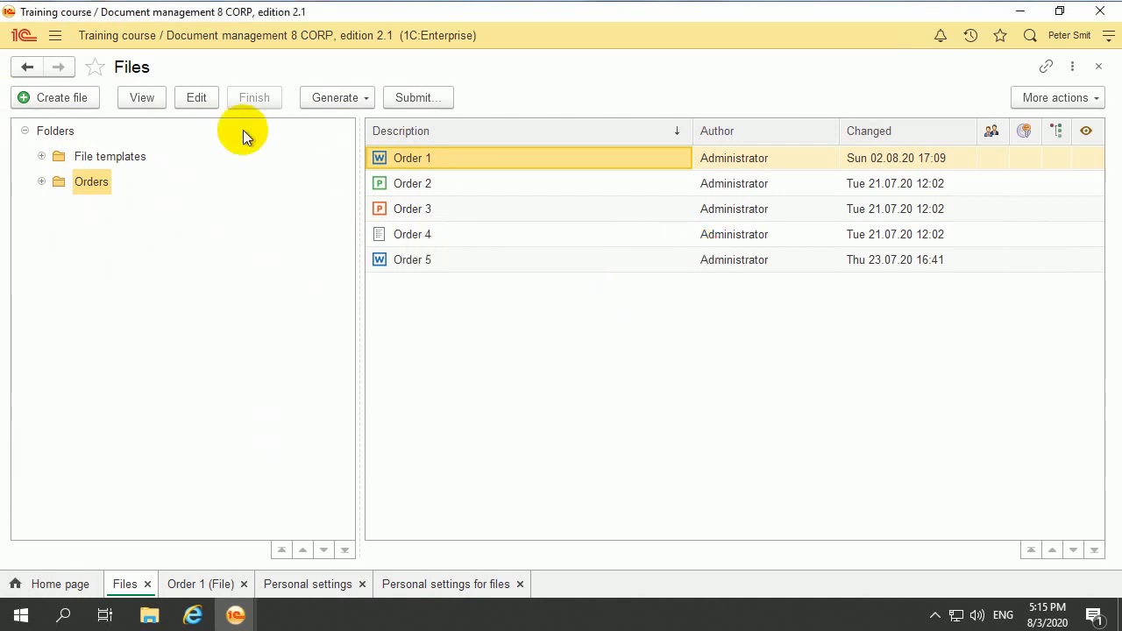
Disable open mode selection when opening a file in the personal file settings and save them
click(433, 584)
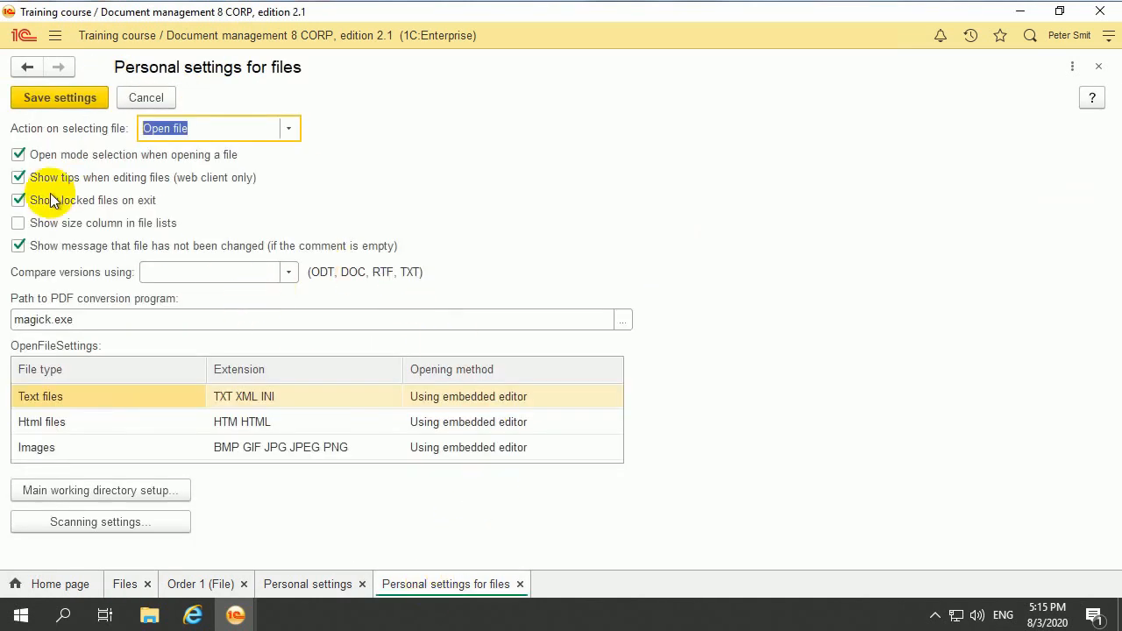
click(18, 155)
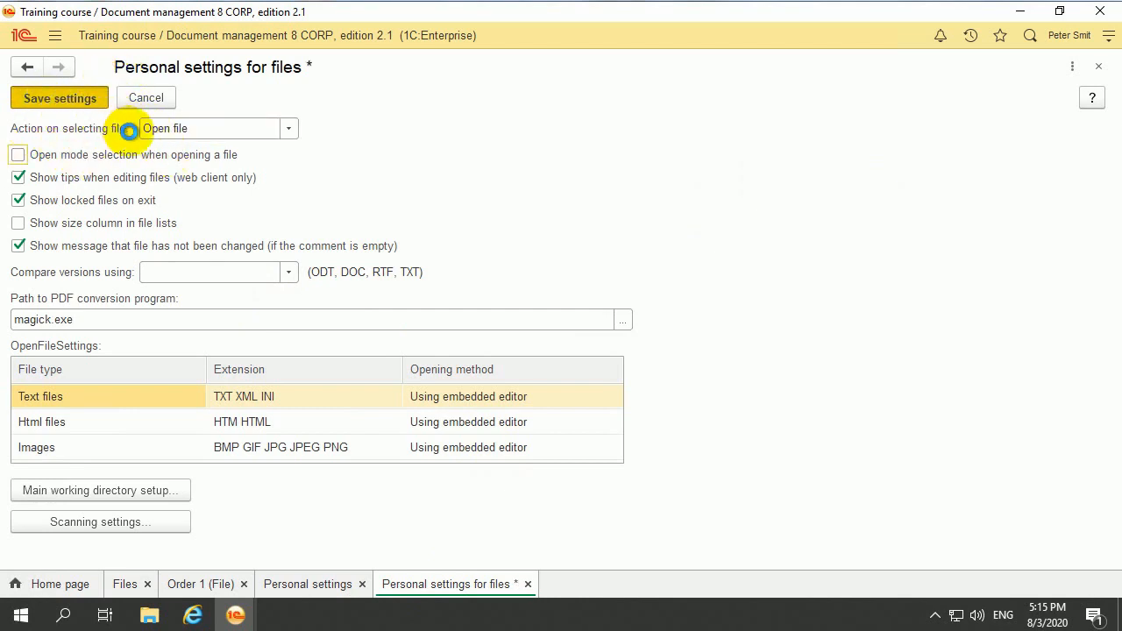
click(60, 98)
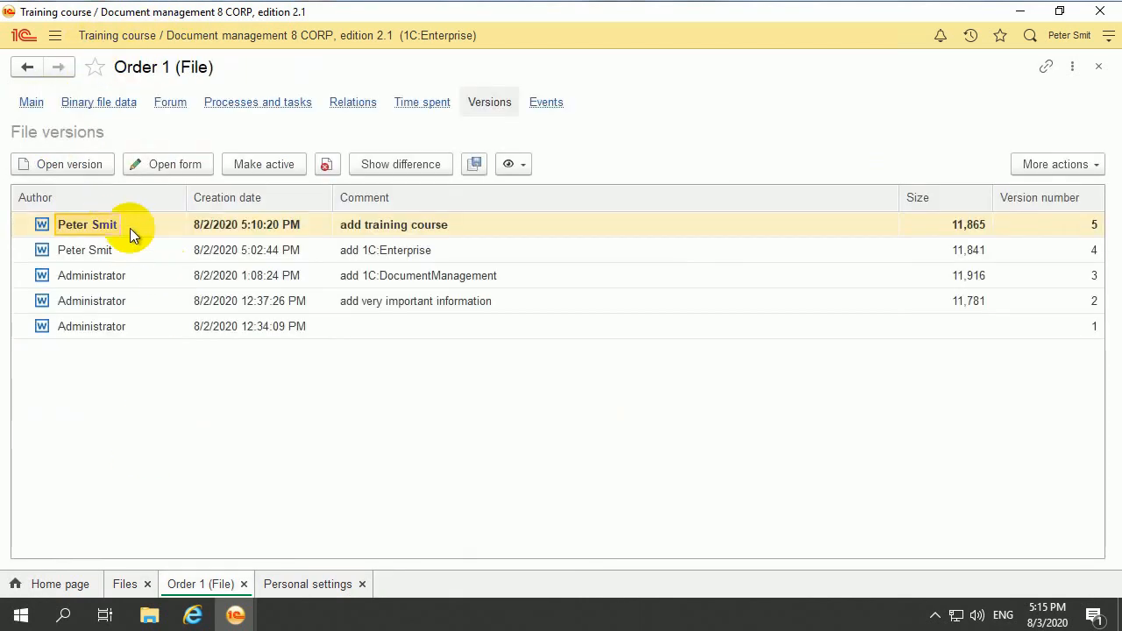
Open Order 1 directly from the file list, append "sasadas" to its text in Word and close it without saving
click(128, 583)
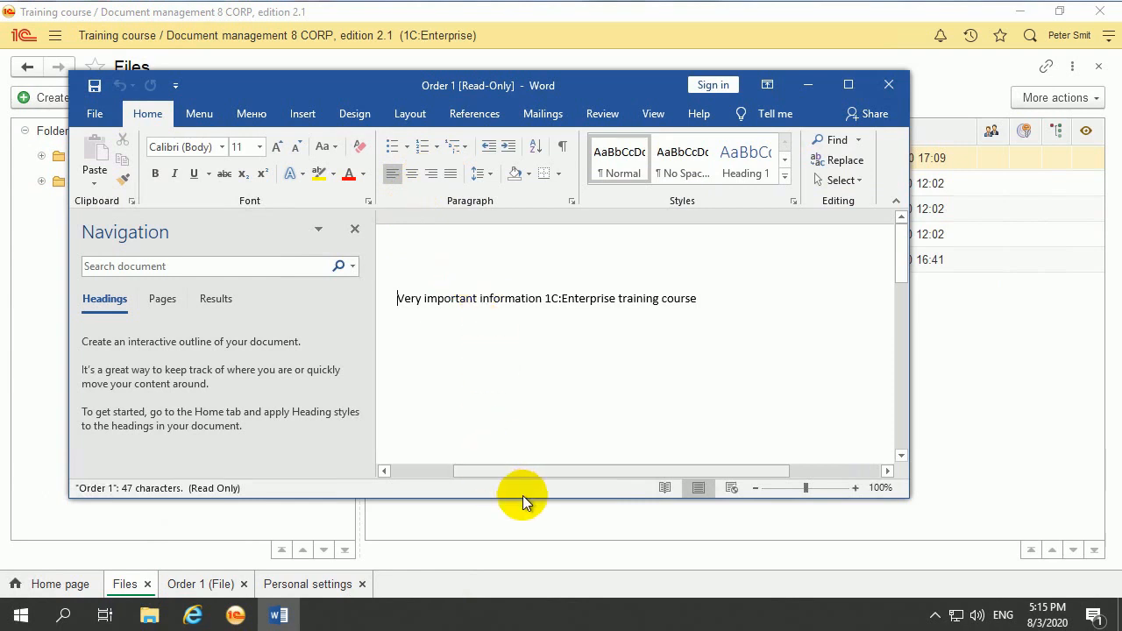
drag(517, 472, 433, 444)
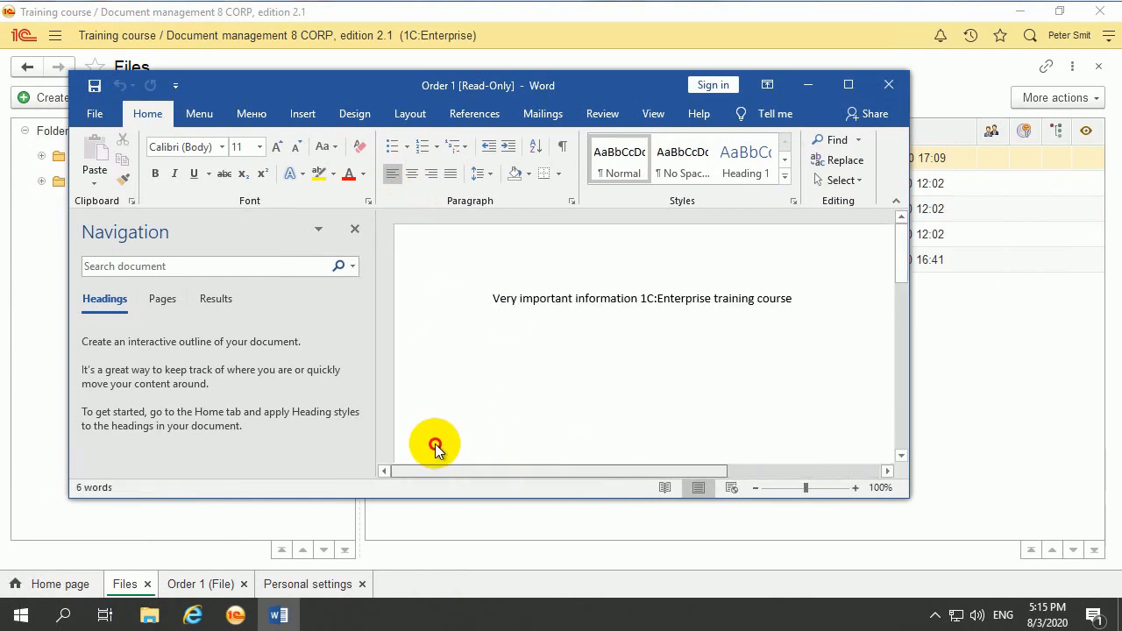
click(683, 299)
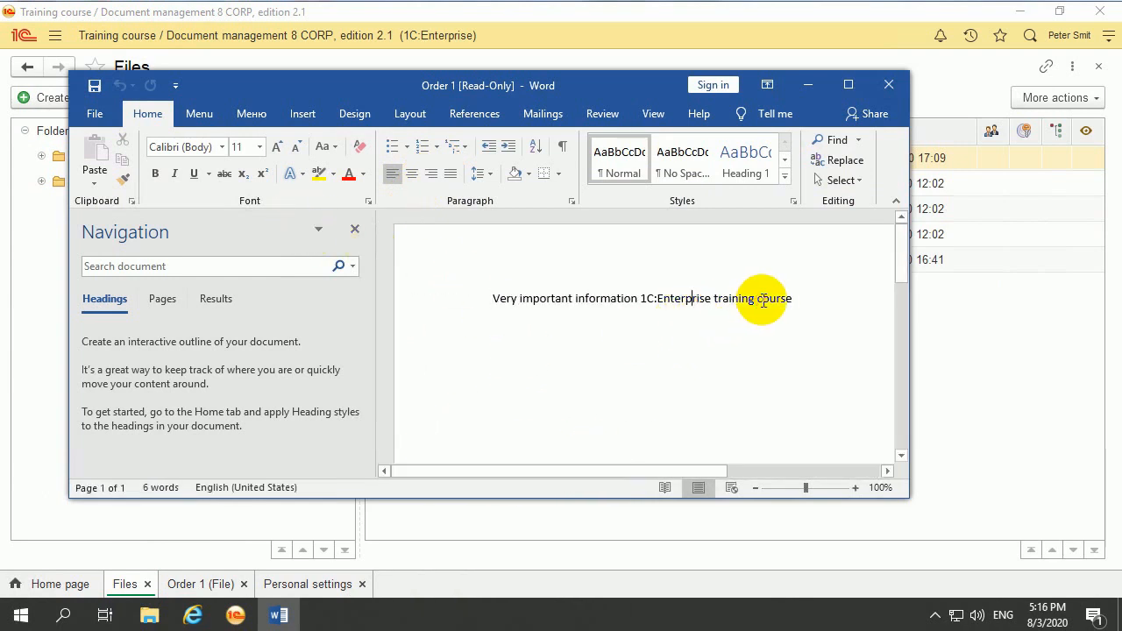
click(794, 298)
text(sasadas)
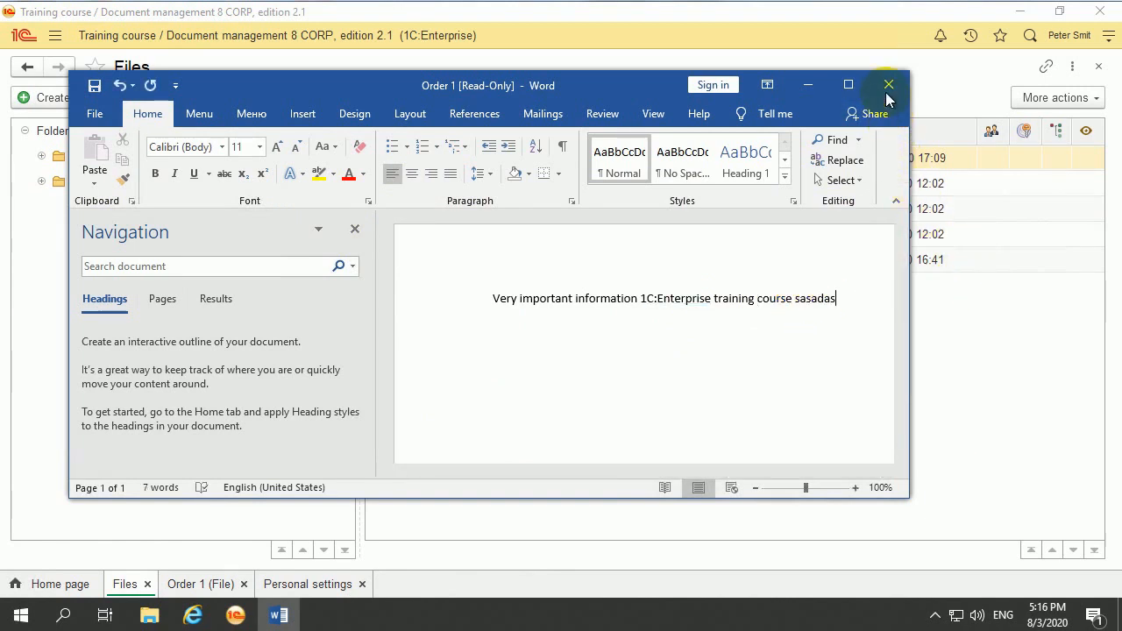
click(888, 85)
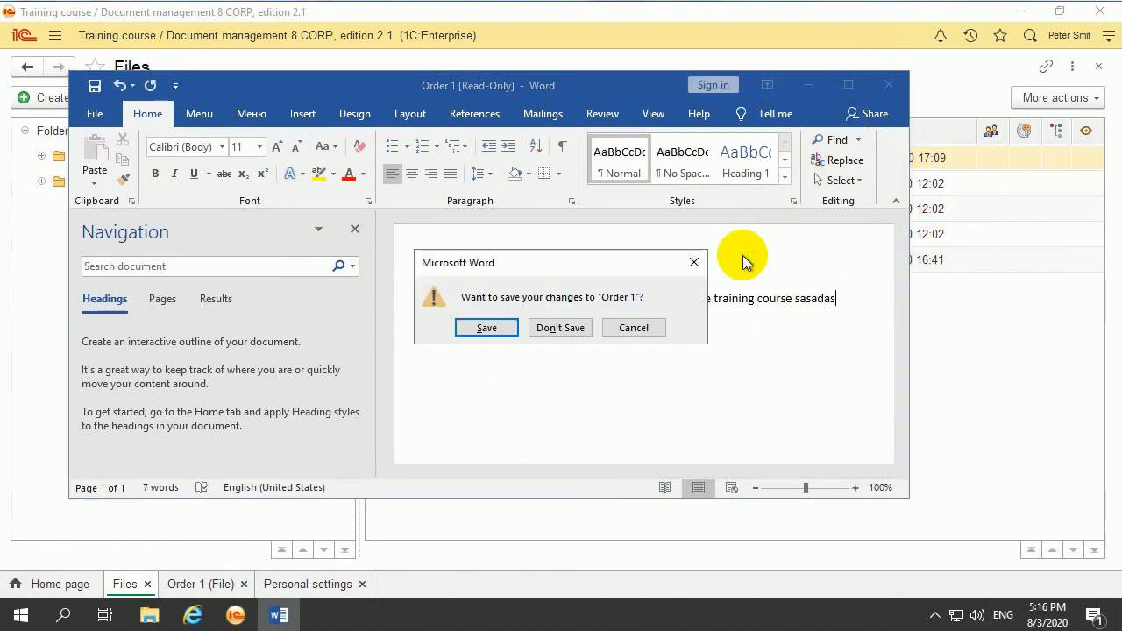
click(552, 330)
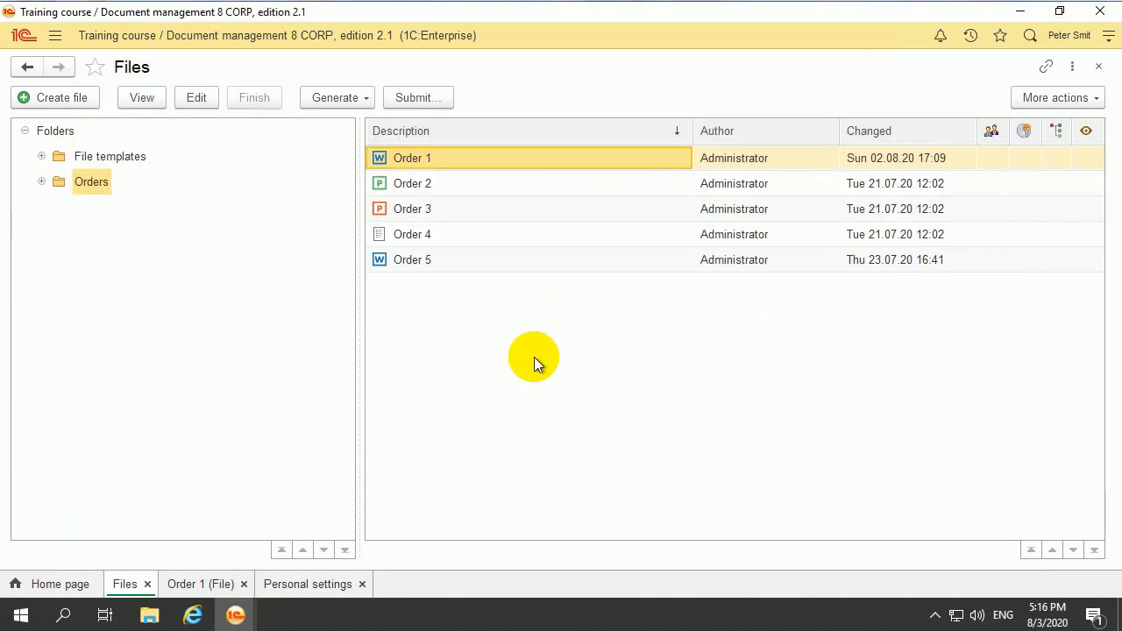
Enable open mode selection when opening a file in the personal file settings and save them
click(311, 586)
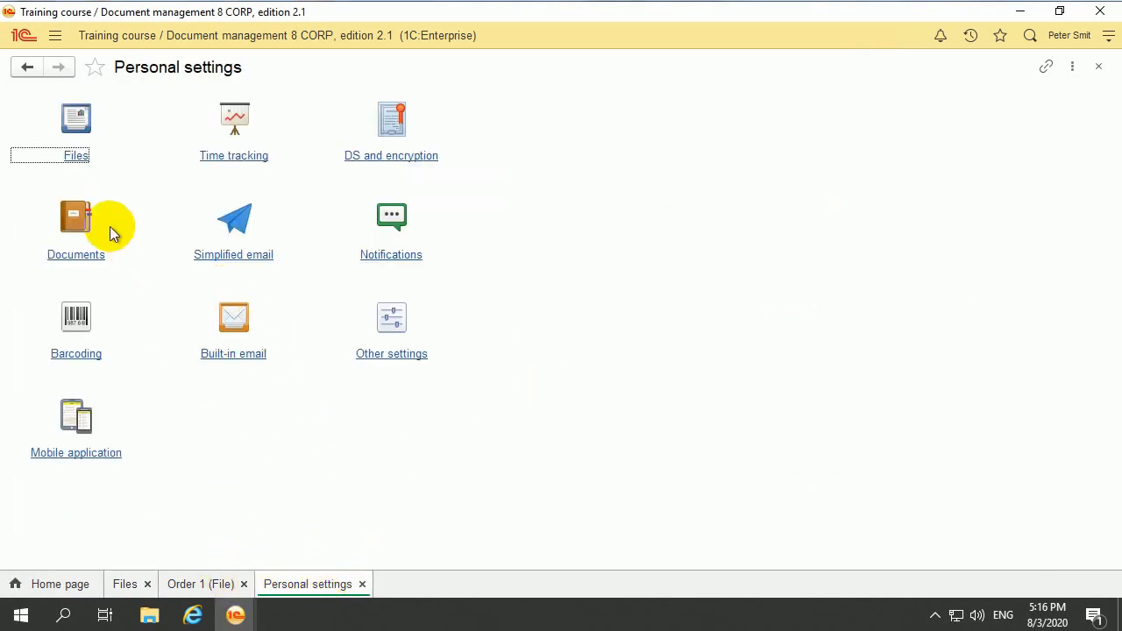
click(75, 154)
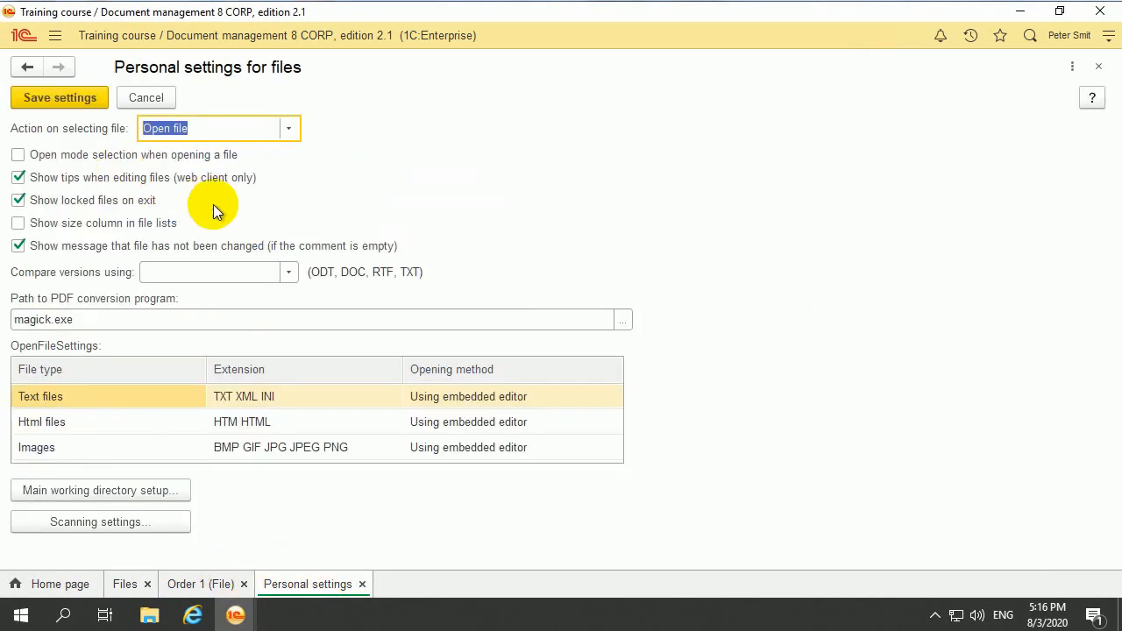
click(21, 154)
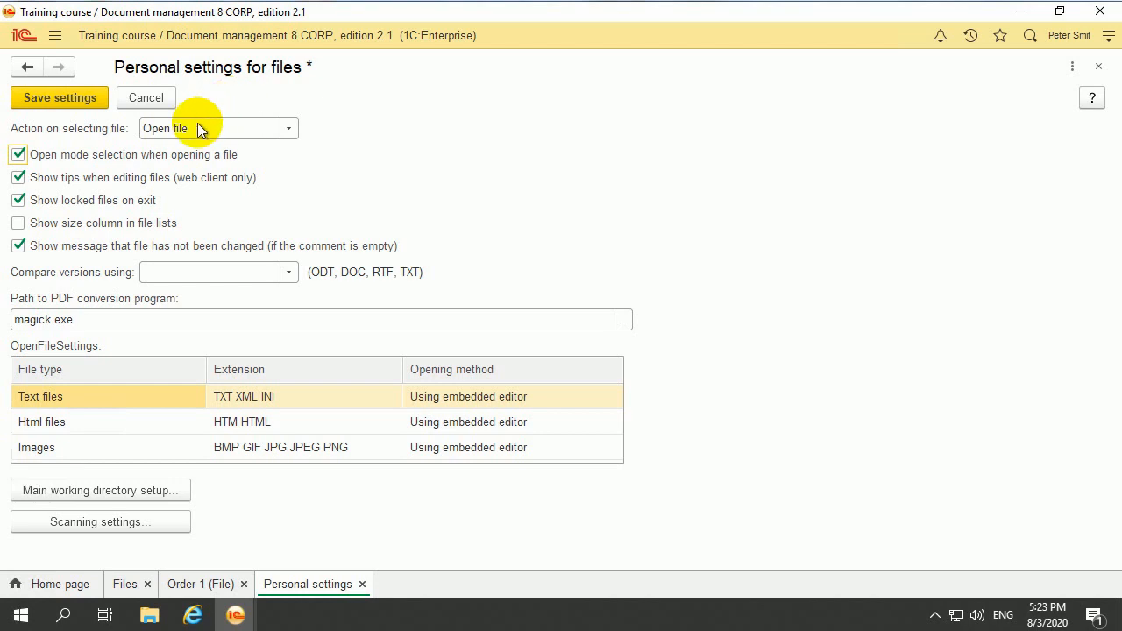
click(53, 97)
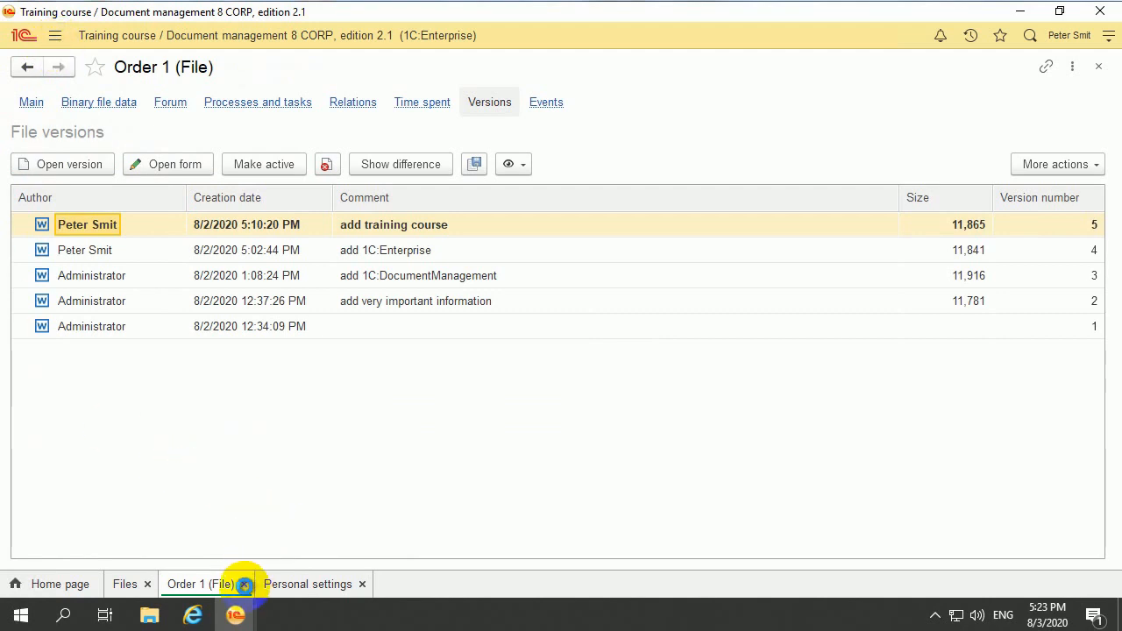
Close the Order 1 card, lock Order 1 and Order 5 for editing from the file list, and close their Word windows unchanged
click(243, 584)
click(124, 584)
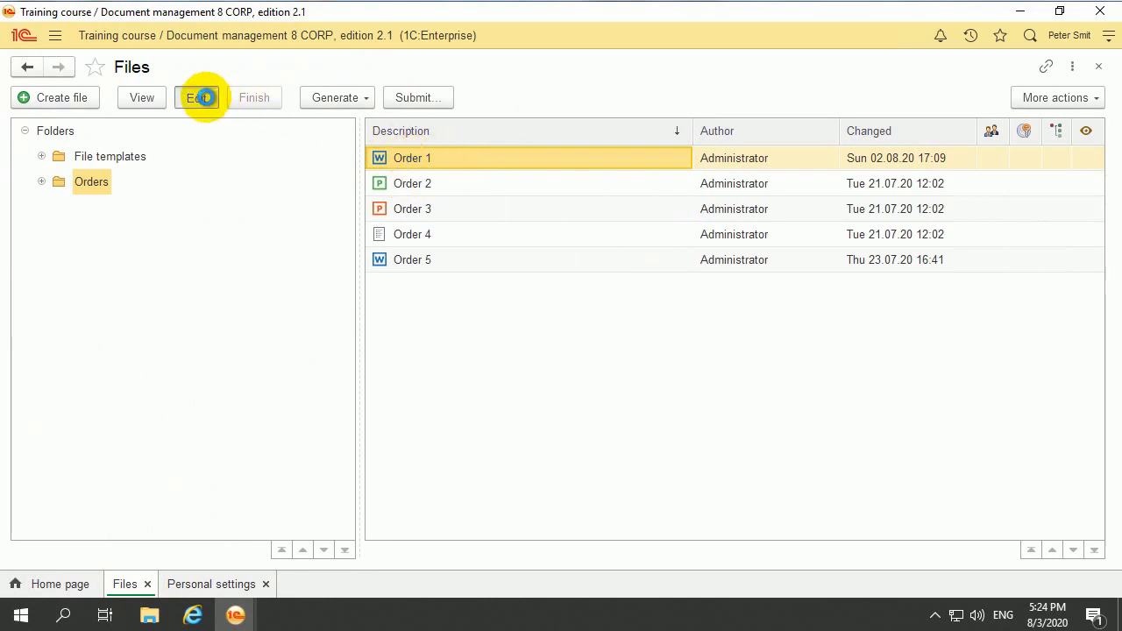
click(200, 98)
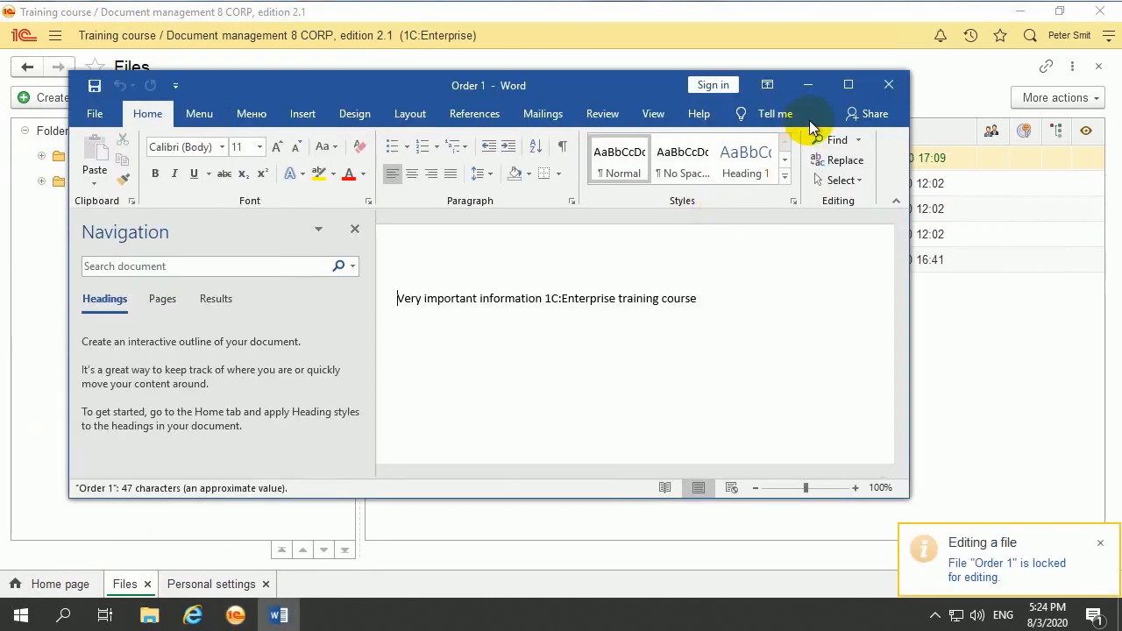
click(949, 84)
click(420, 258)
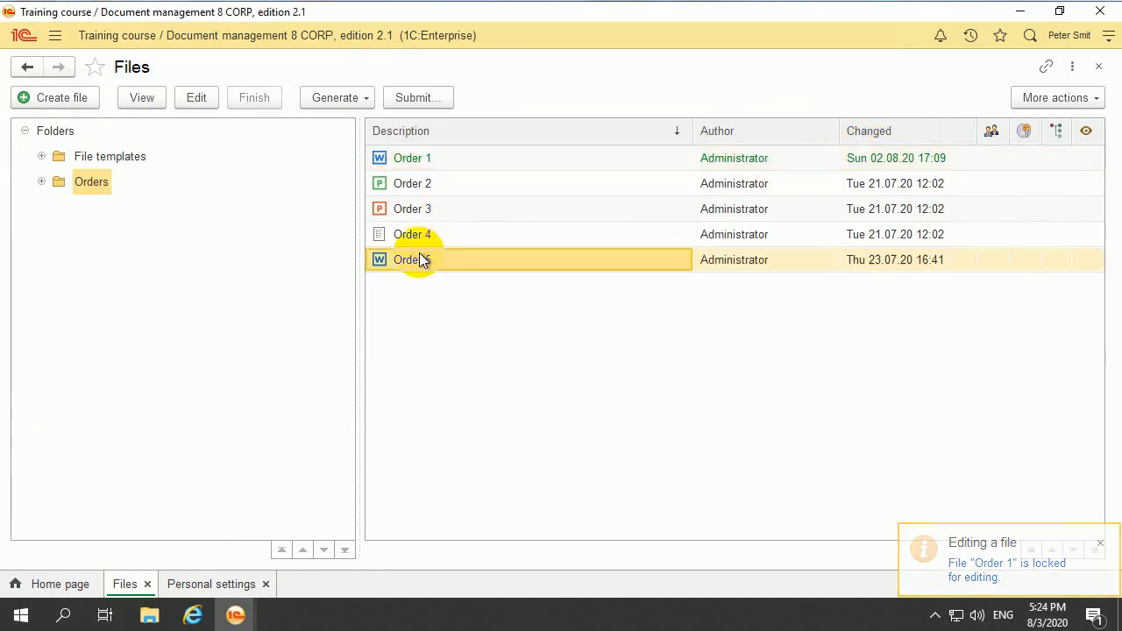
click(200, 92)
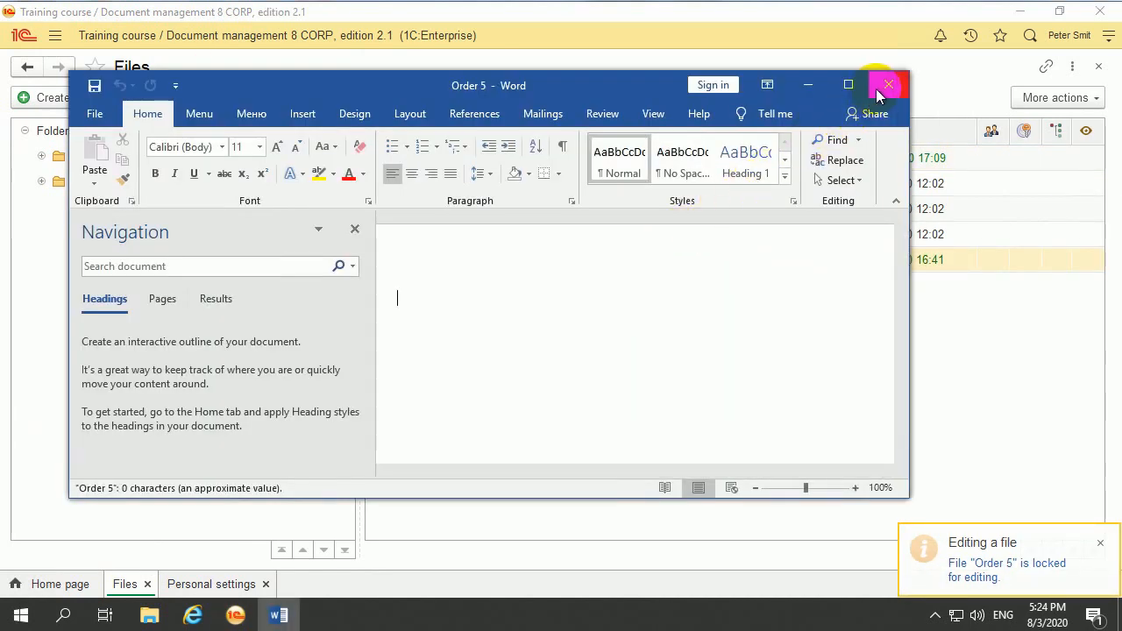
click(887, 85)
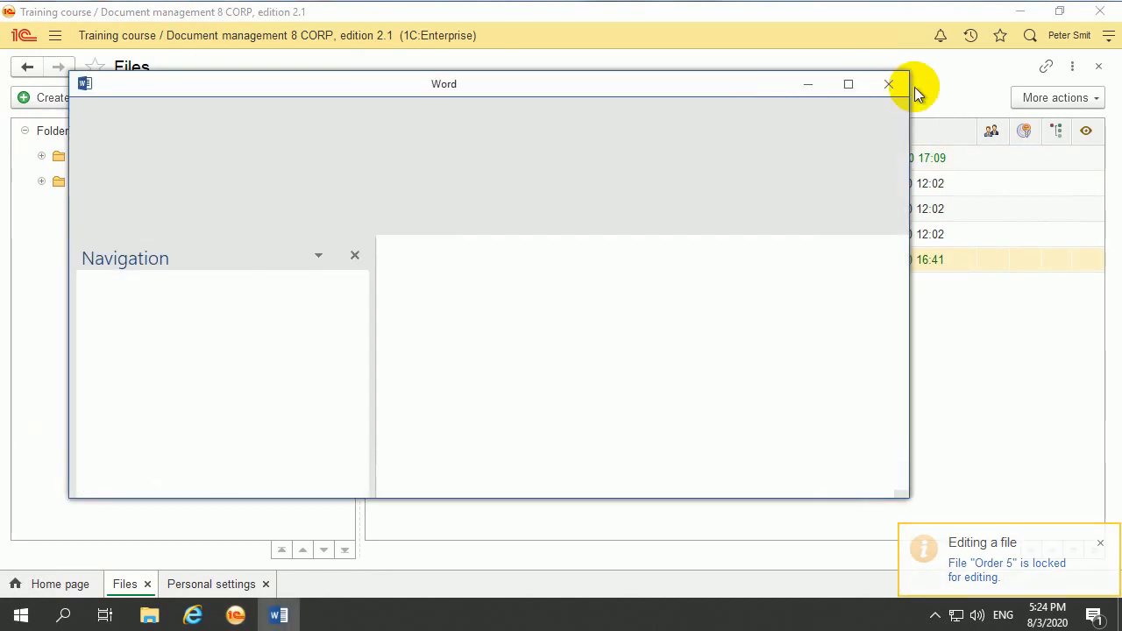
Try to exit the program while files are locked, choose to continue working, and return to the file list
click(1096, 17)
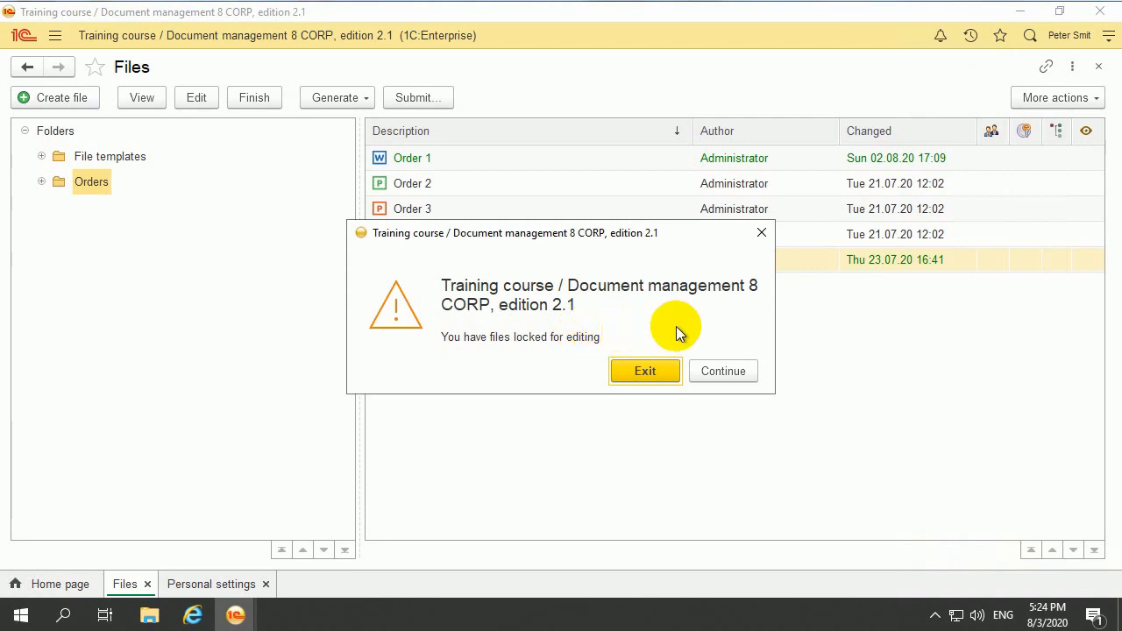
click(726, 373)
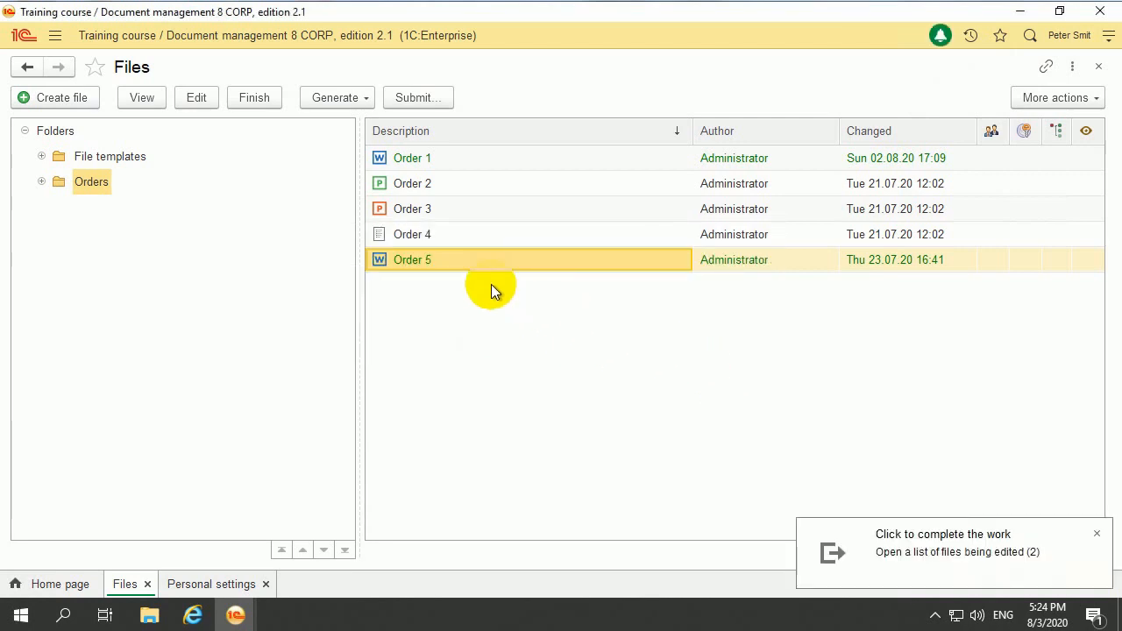
click(54, 36)
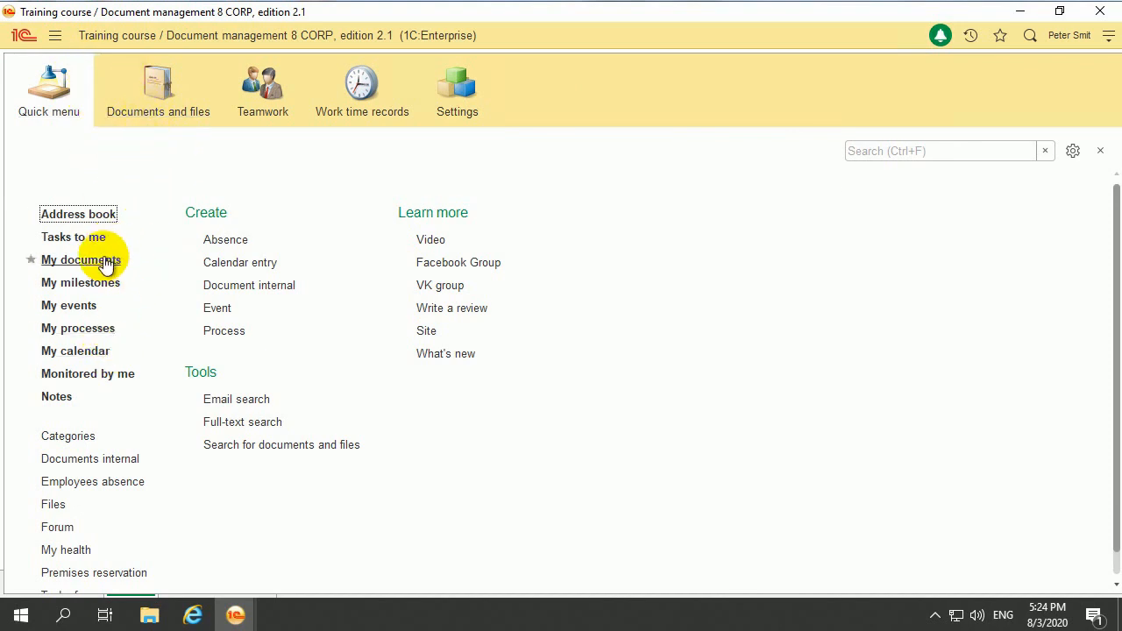
click(166, 113)
click(50, 238)
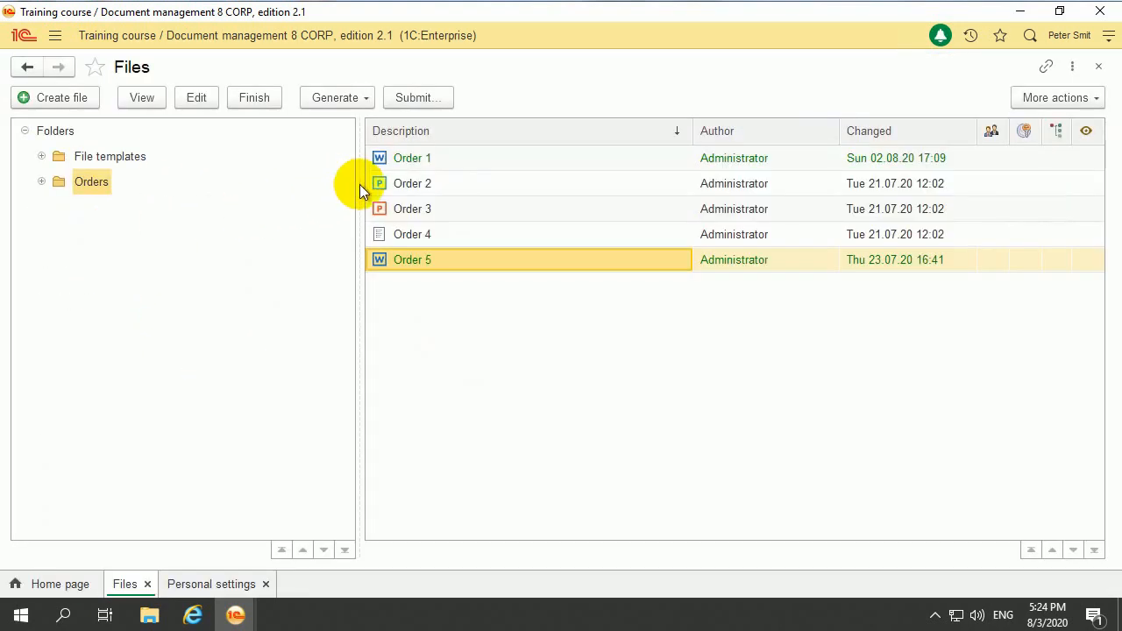
Finish editing Order 5 and Order 1, leaving the description of changes empty for both files
click(243, 96)
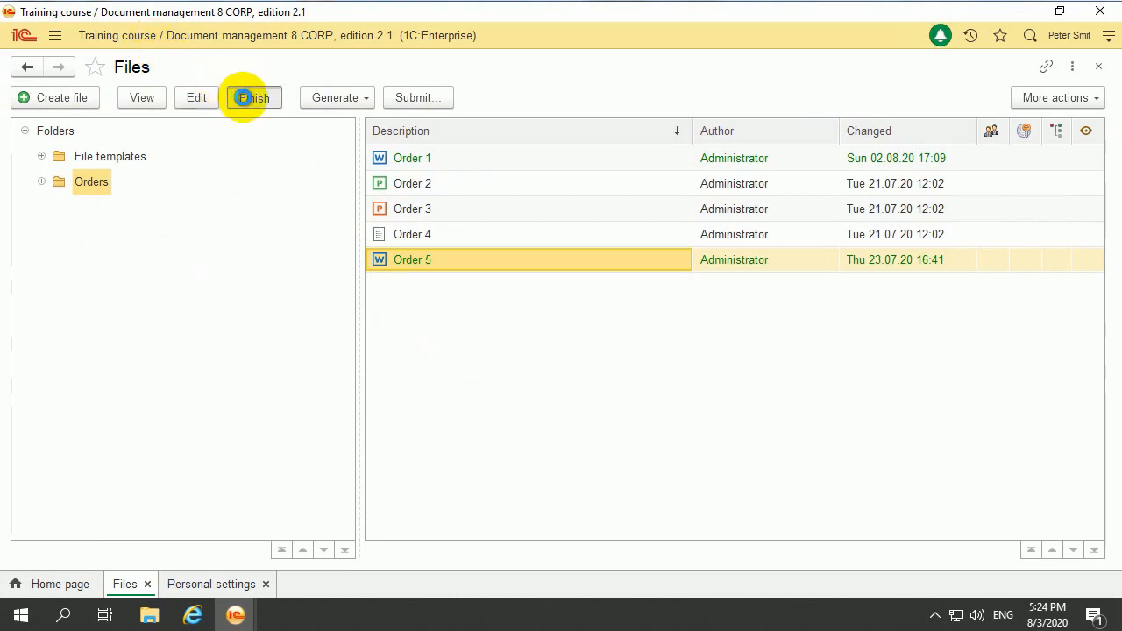
click(377, 370)
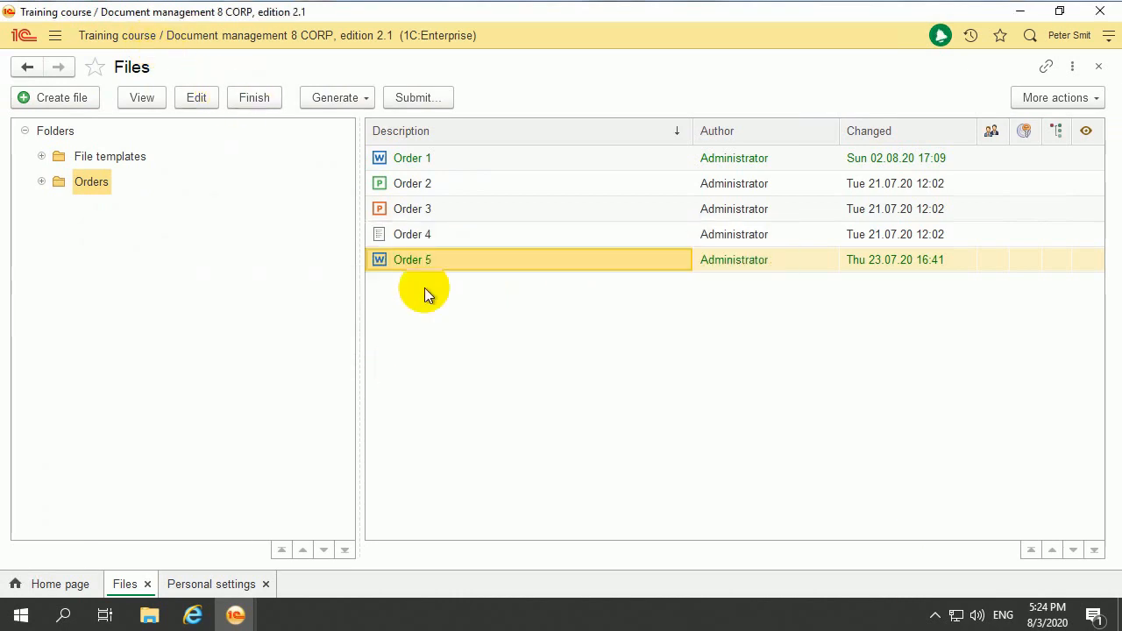
click(408, 158)
click(268, 107)
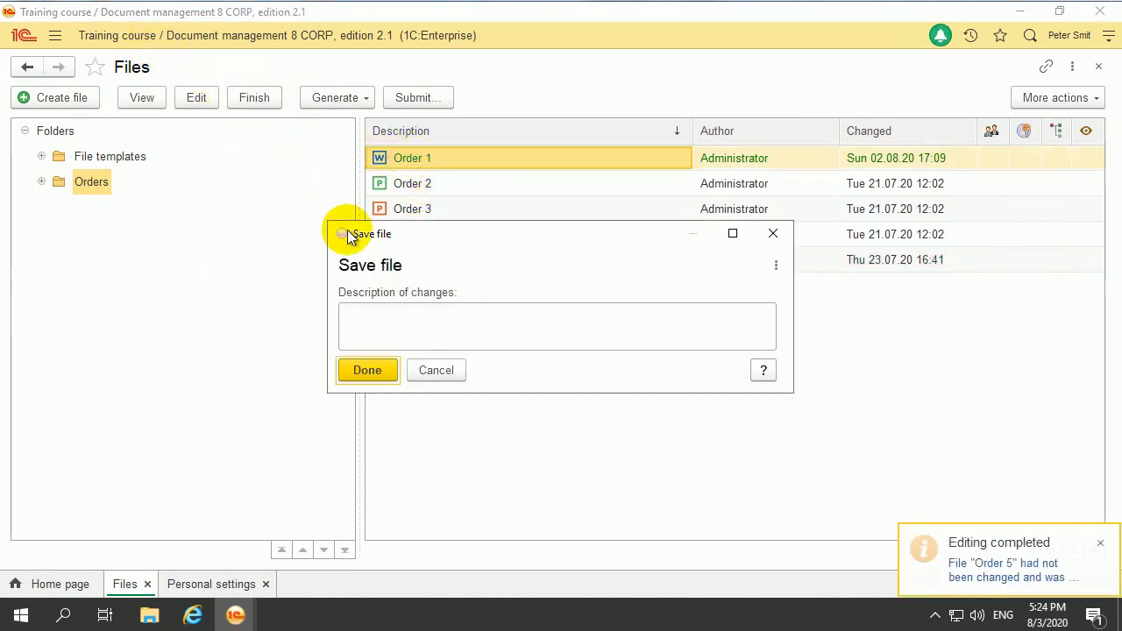
click(366, 368)
Enable the size column in file lists in the personal file settings and save them
click(54, 36)
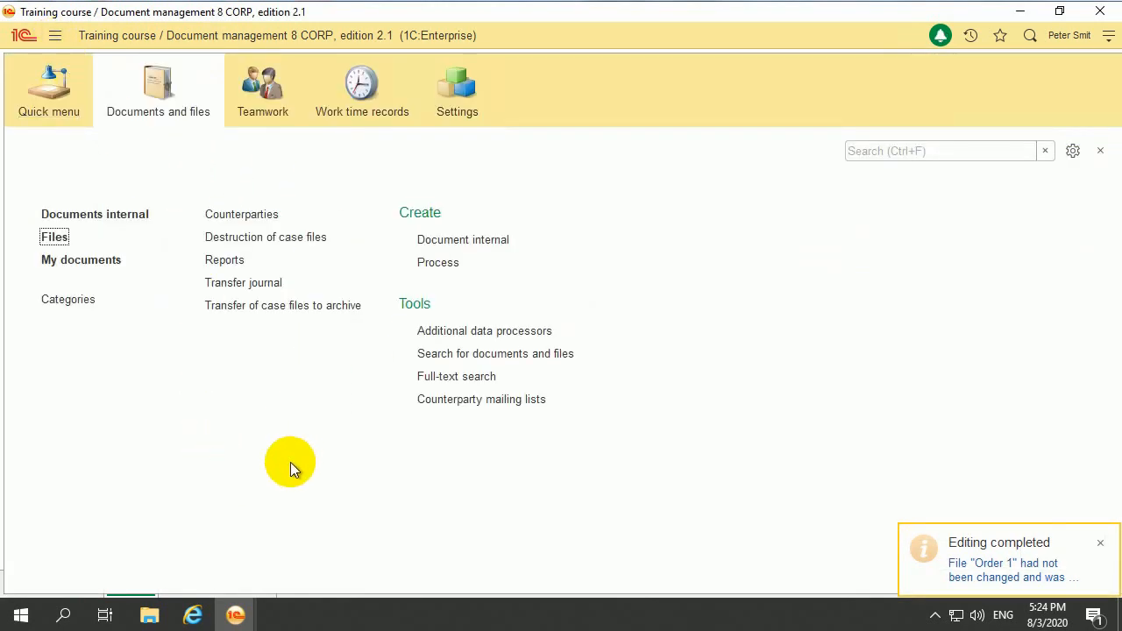
click(213, 582)
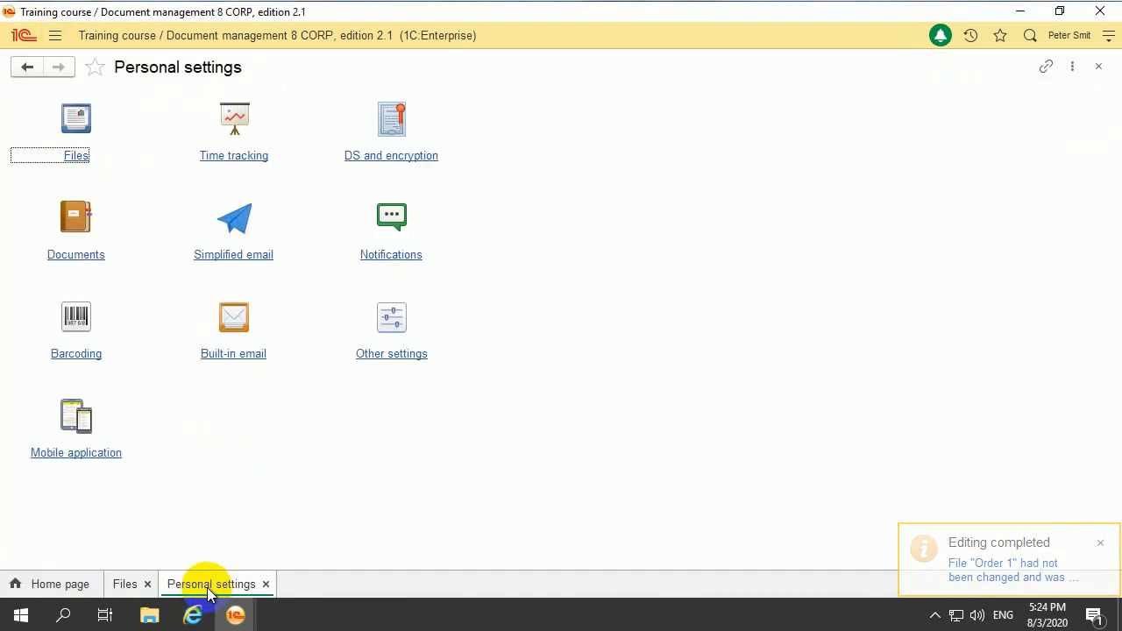
click(70, 163)
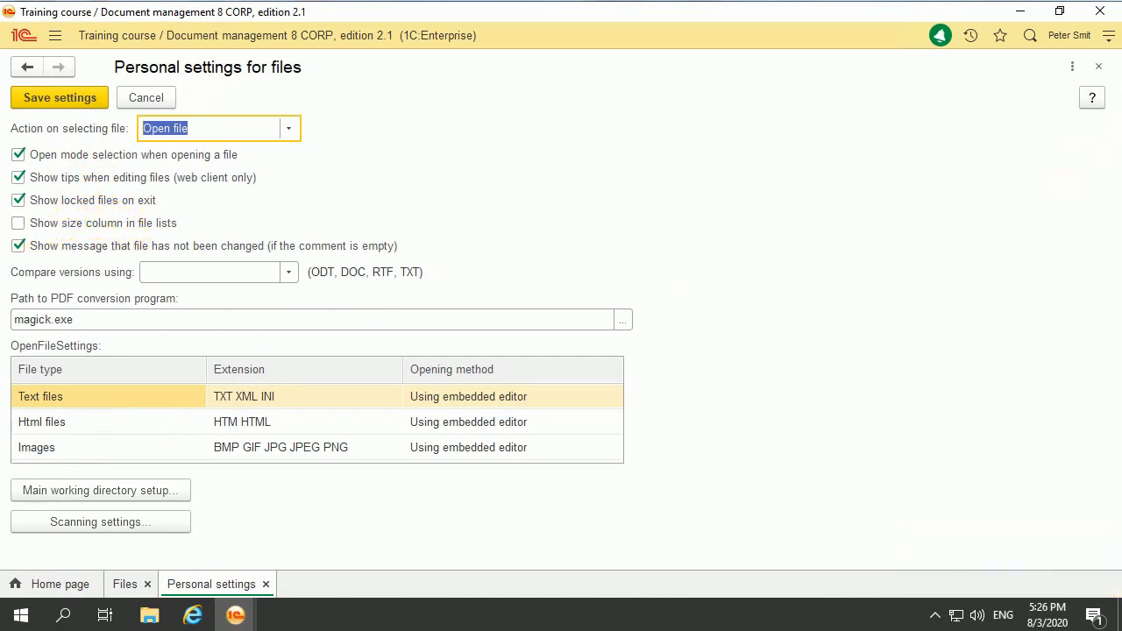
click(19, 223)
click(55, 97)
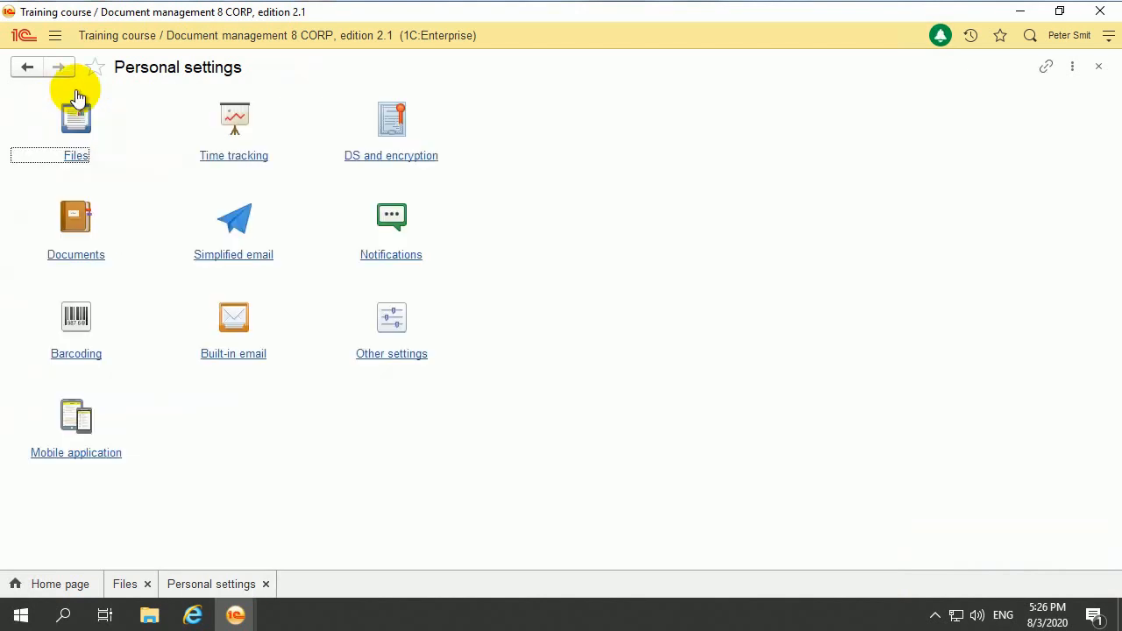
Close the file list, refresh the current duties on the home page, and reopen the file list to check its size column
click(123, 585)
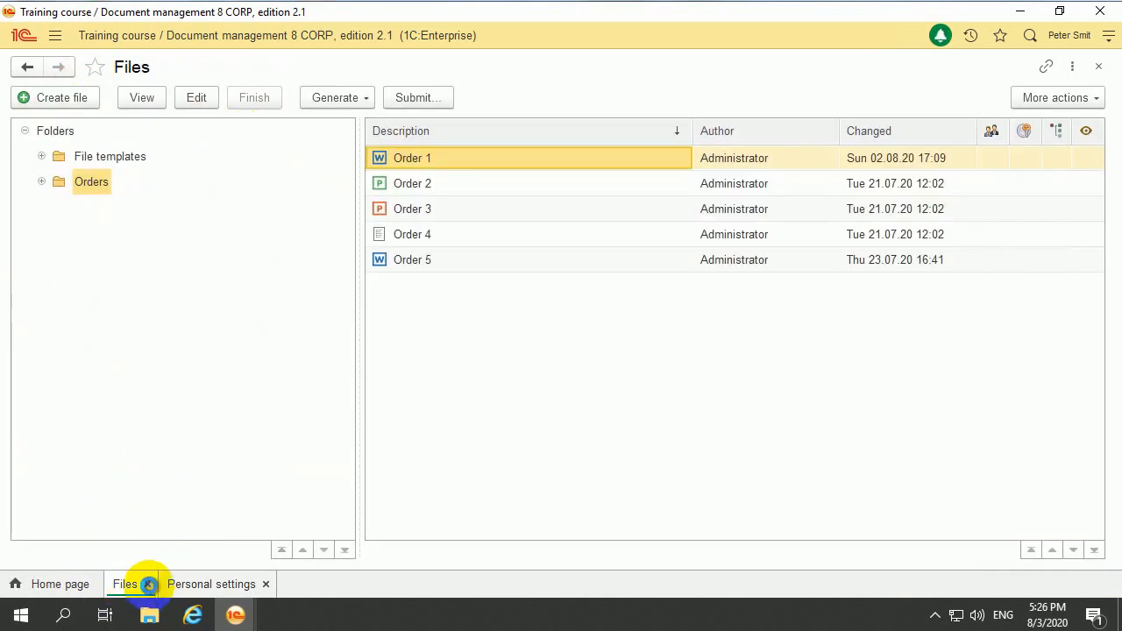
click(148, 584)
click(78, 580)
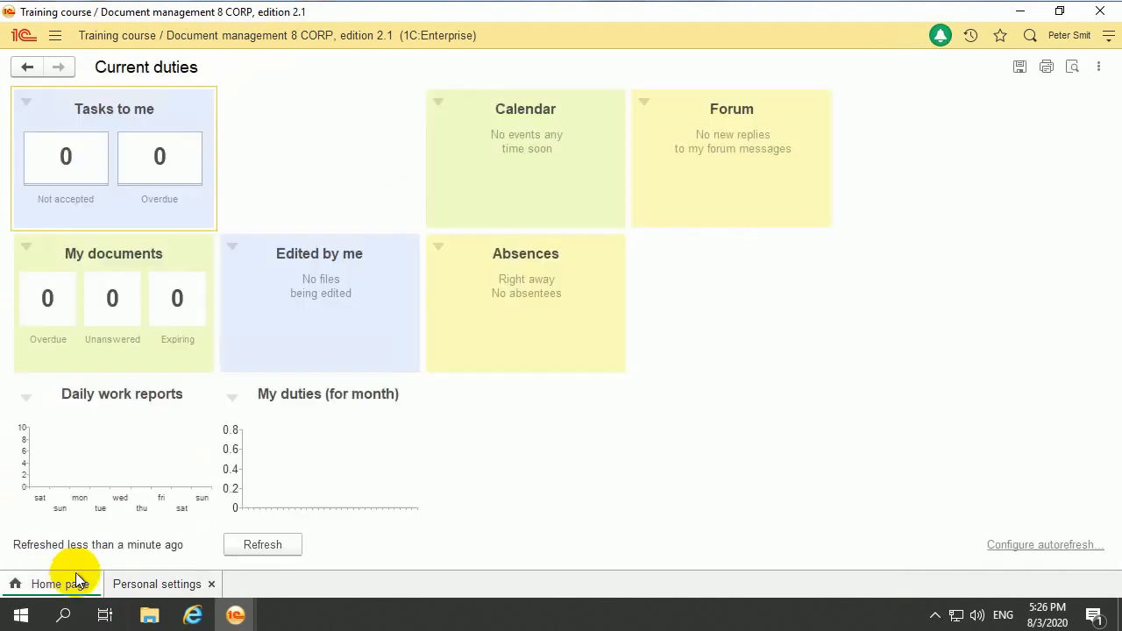
click(259, 544)
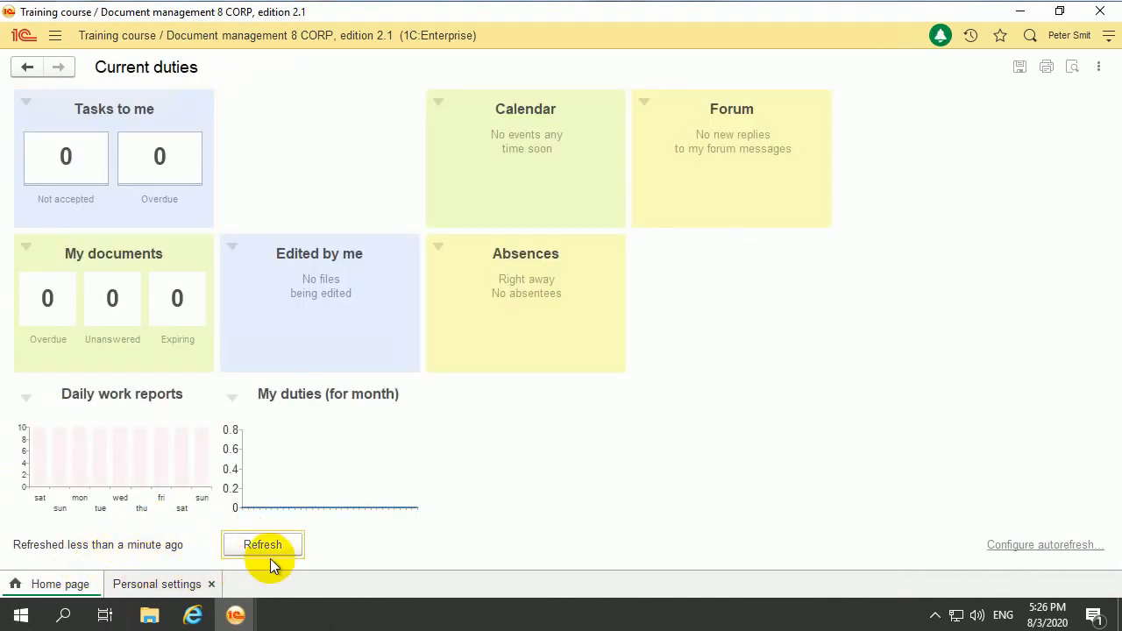
click(54, 35)
click(166, 87)
click(56, 236)
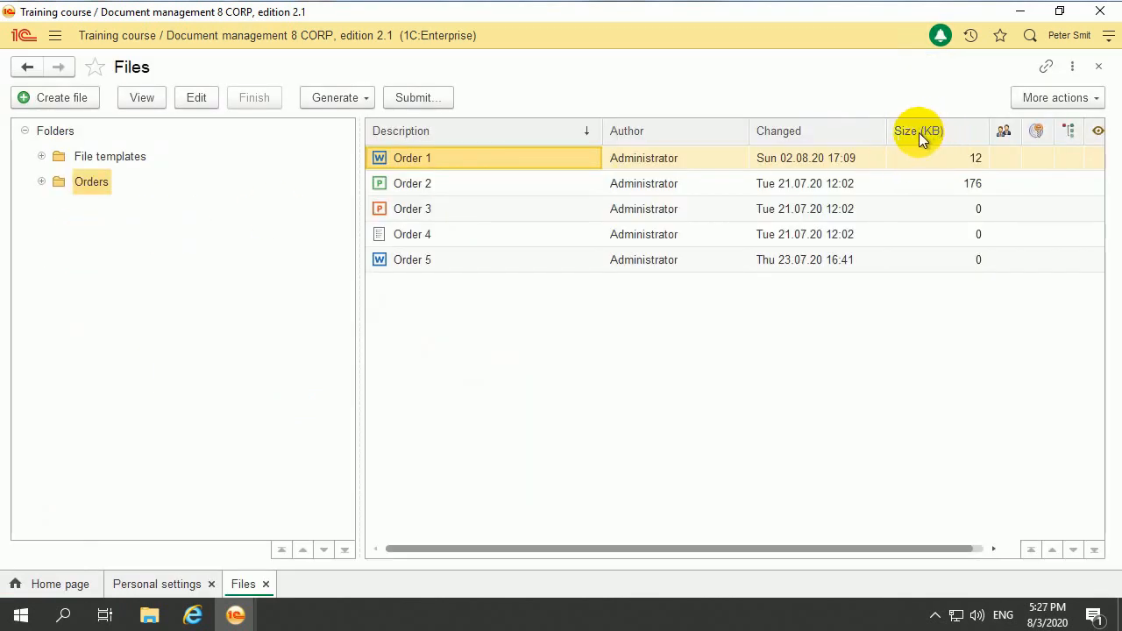
Open the internal document Order 1 to check the sizes of its attached files, and close it
click(54, 35)
click(94, 217)
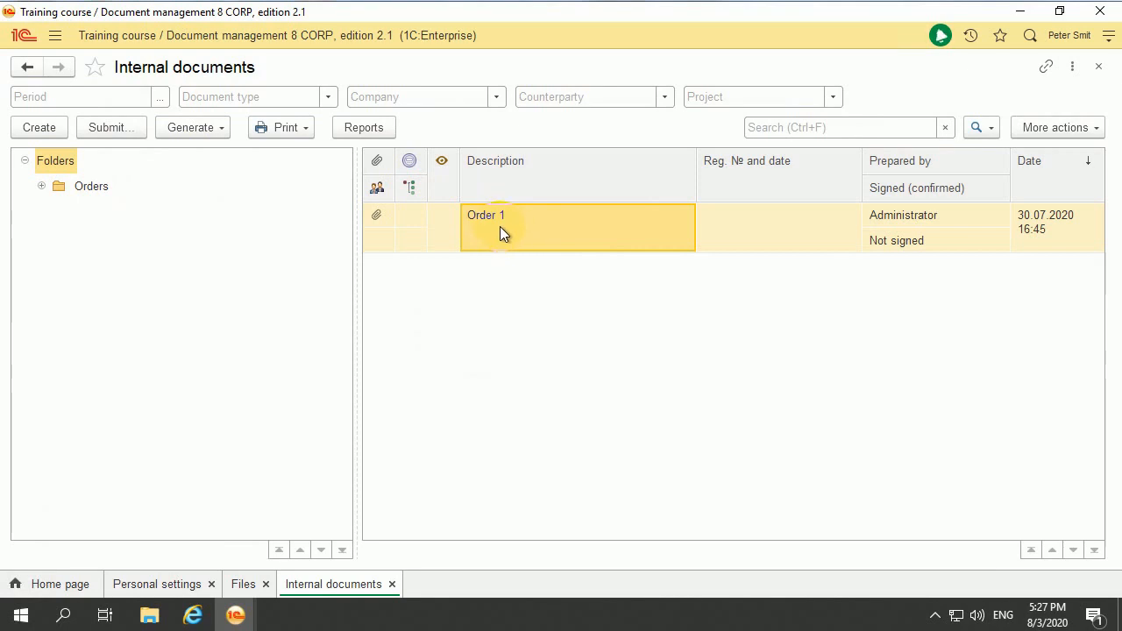
right_click(499, 226)
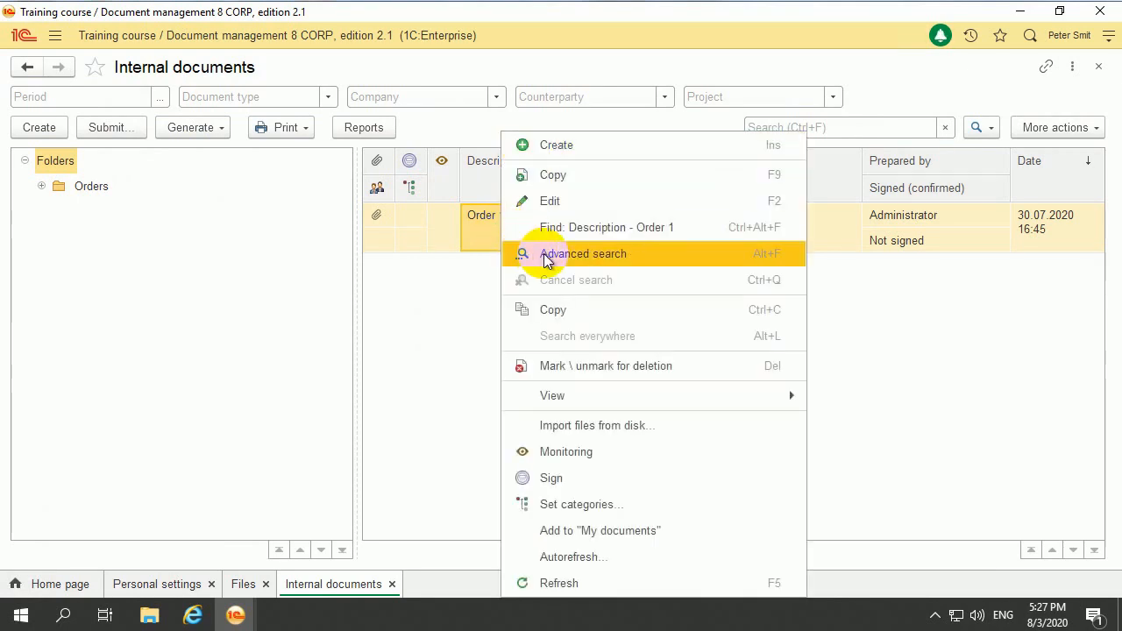
click(563, 201)
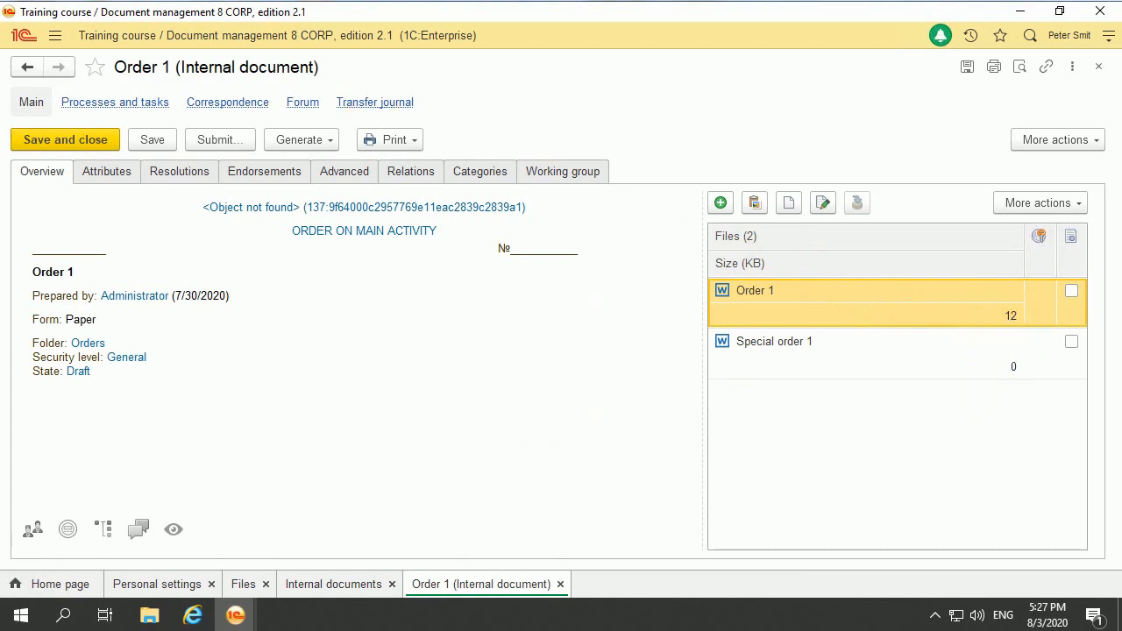
click(1098, 66)
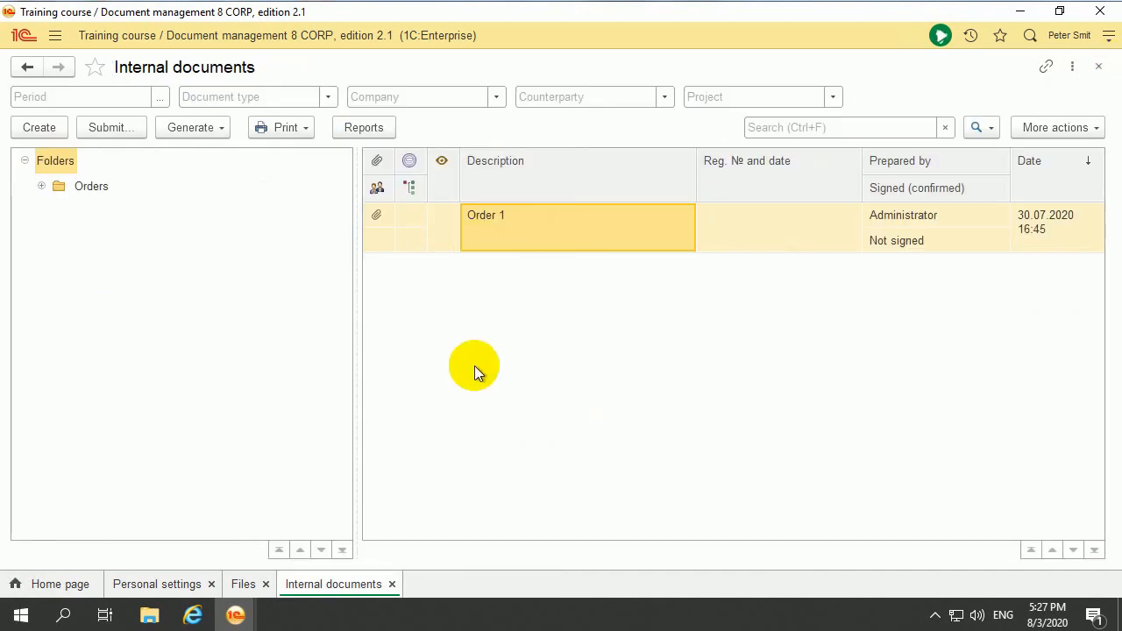
Set Microsoft Office Word as the program for comparing file versions in the personal file settings
click(167, 584)
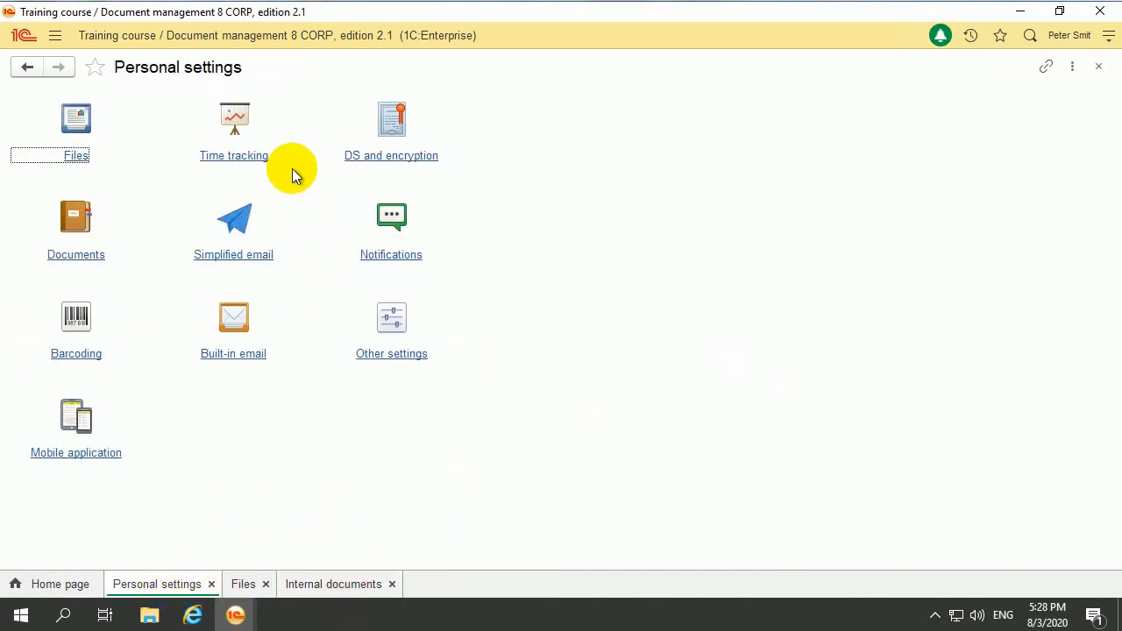
click(77, 151)
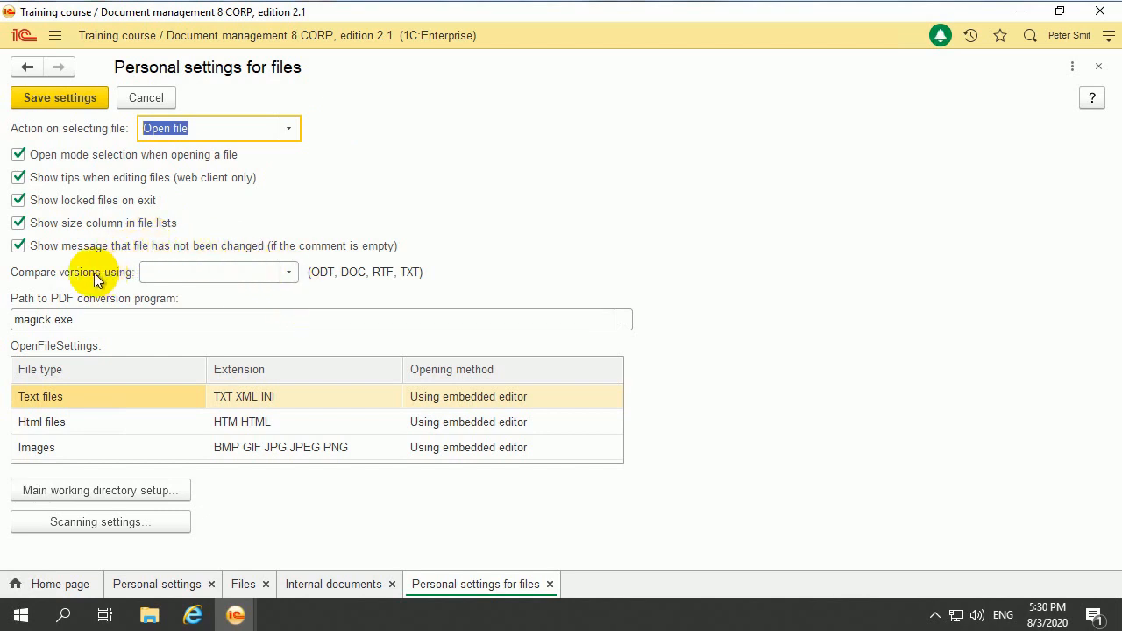
drag(318, 272, 331, 271)
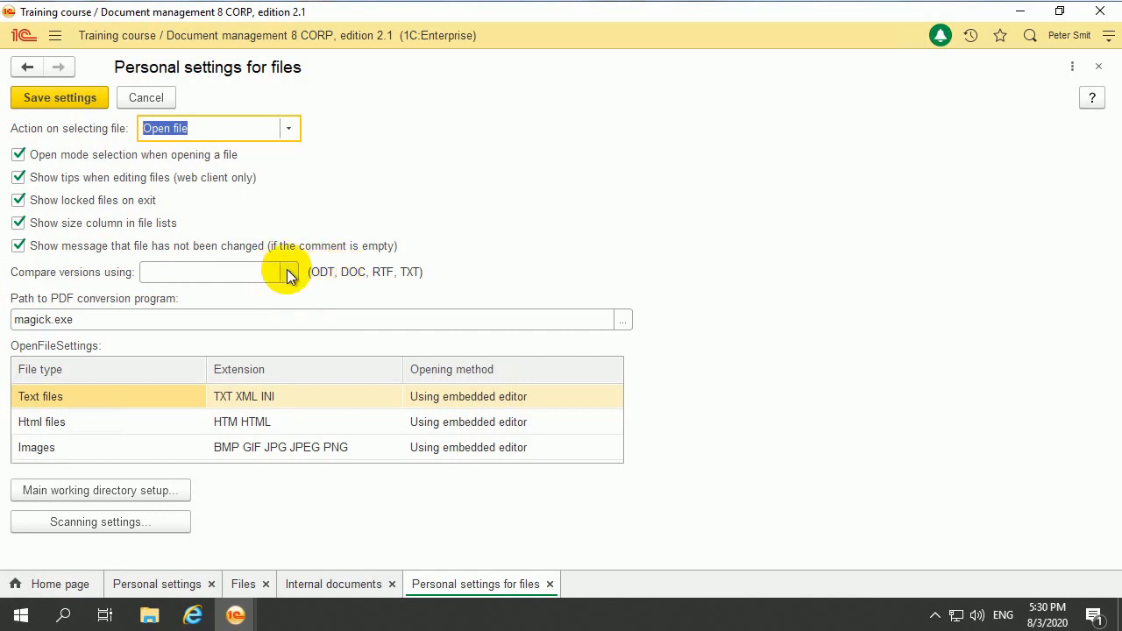
click(288, 272)
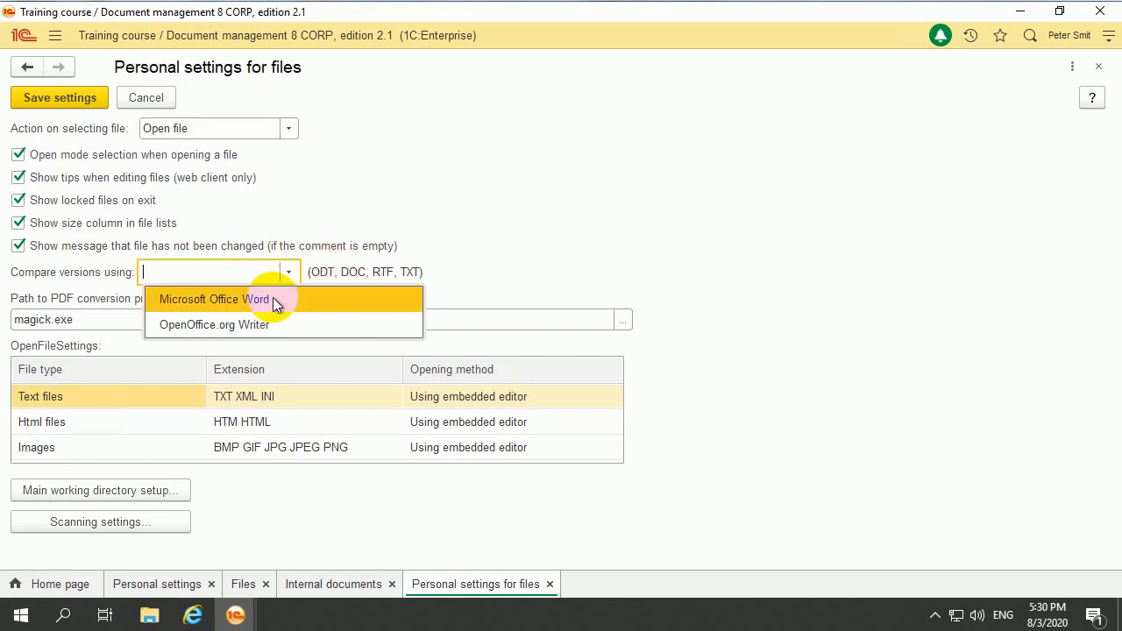
click(275, 300)
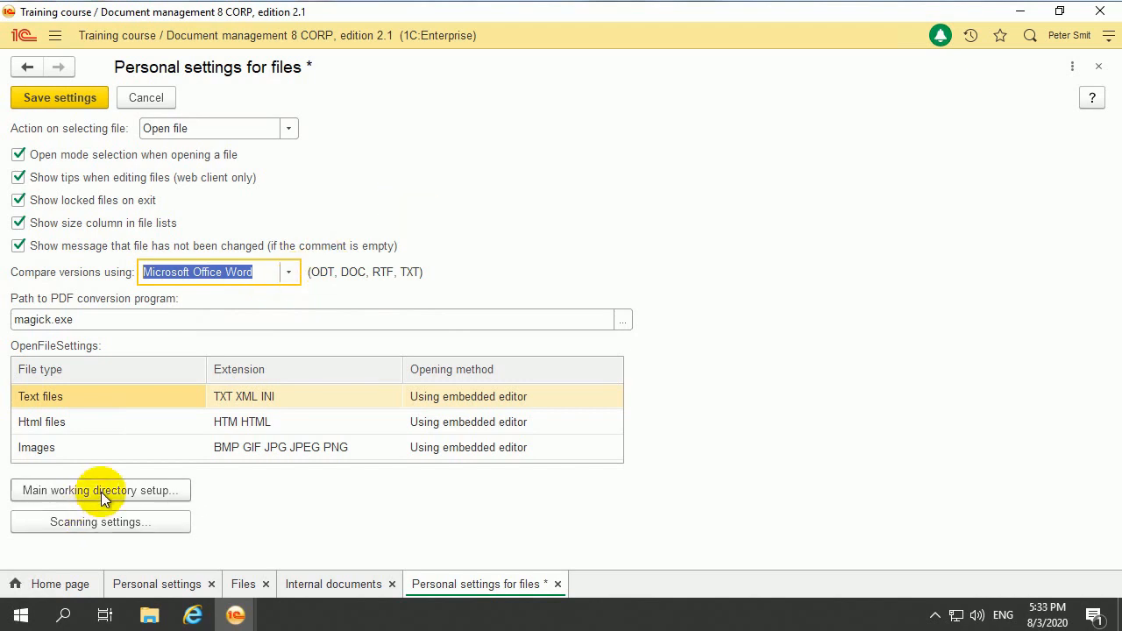
Open the main working directory setup from the personal file settings and examine its location and maximum volume
click(100, 492)
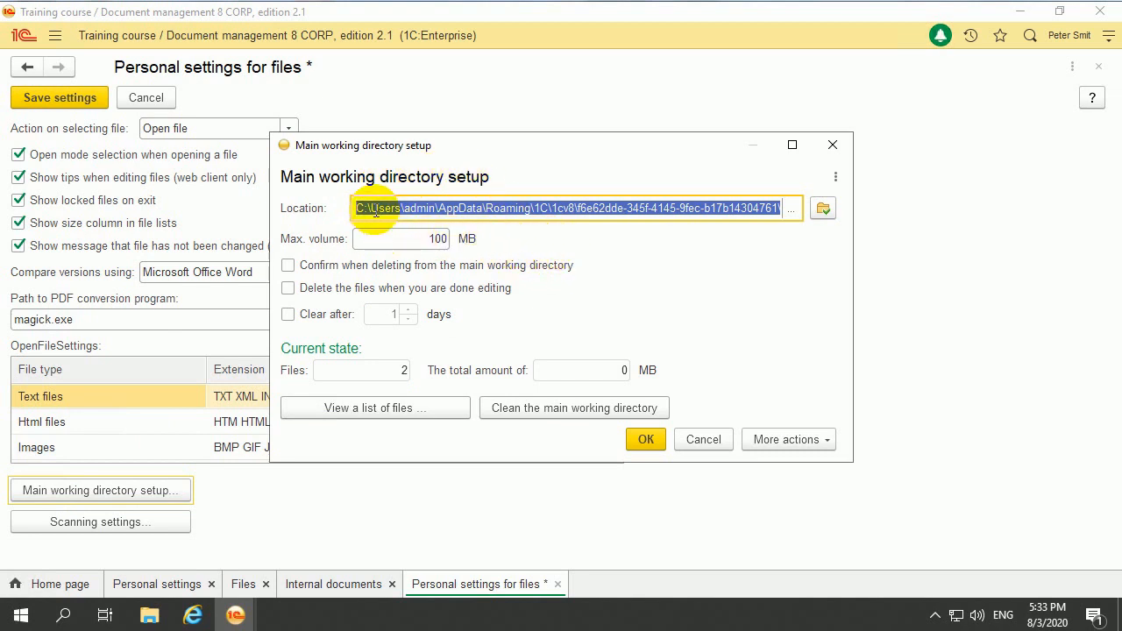
drag(374, 211, 501, 211)
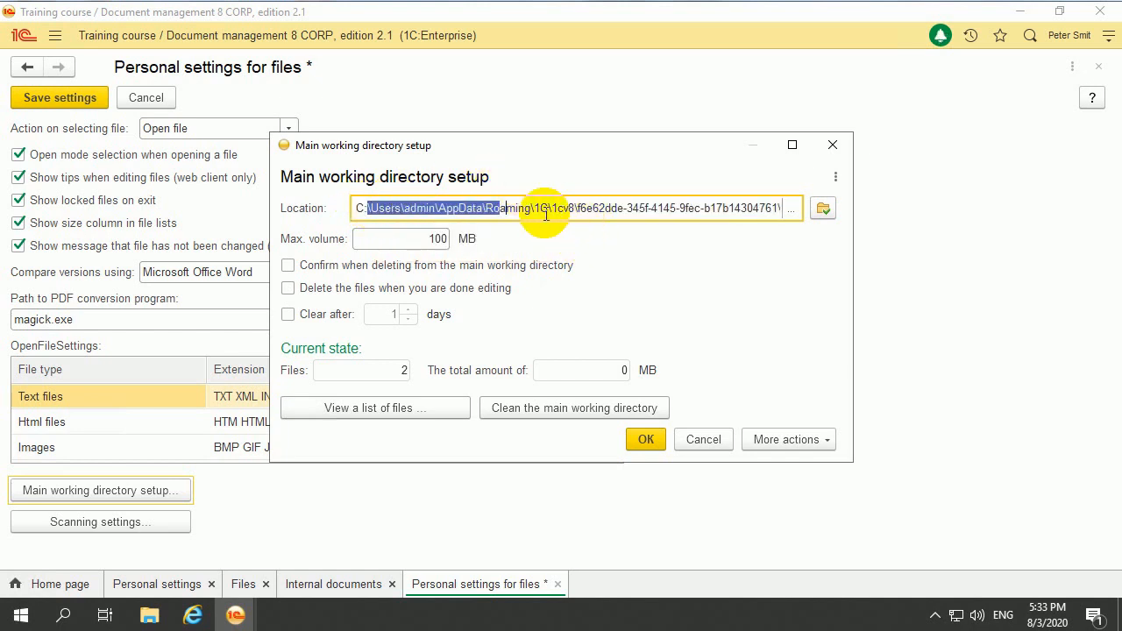
double_click(444, 239)
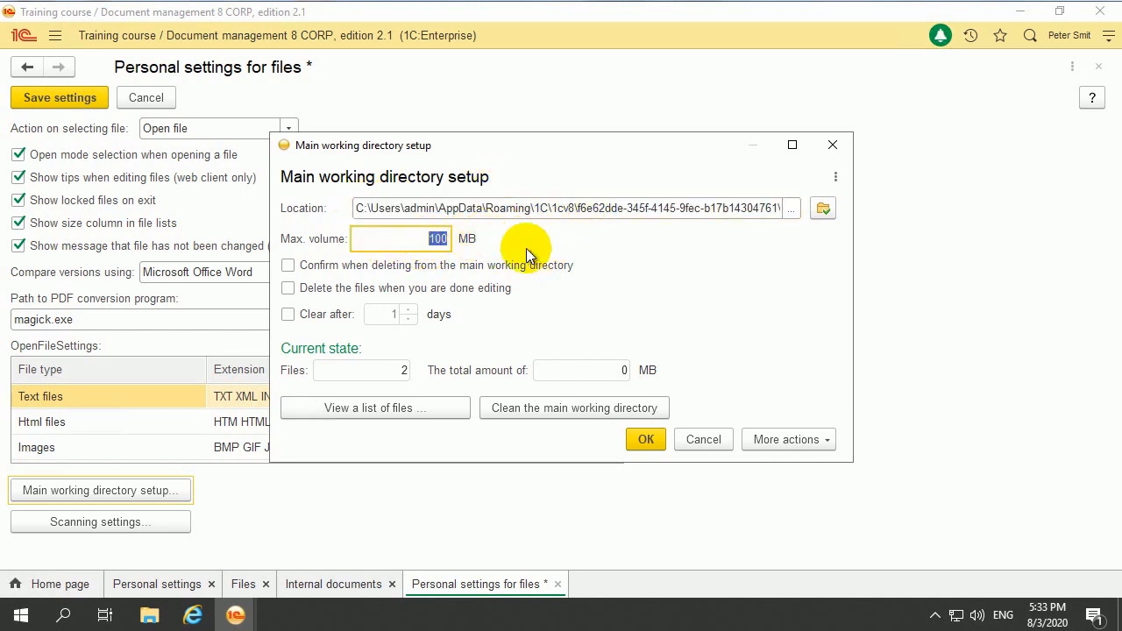
Enable deleting files when editing is done, and enable clearing the main working directory after 0 days
click(290, 291)
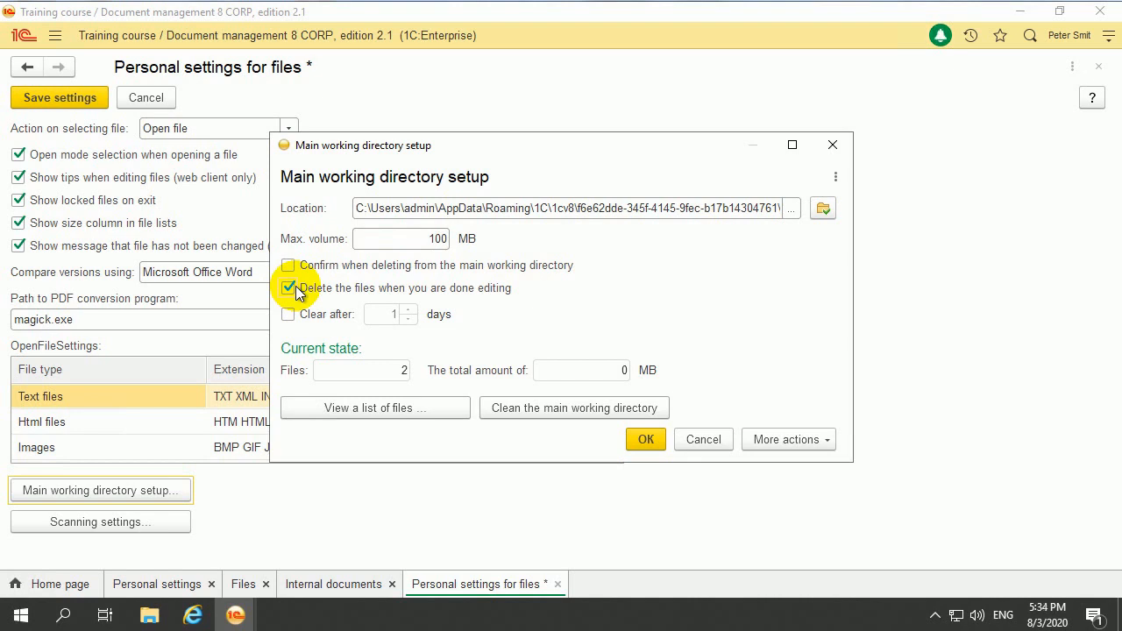
click(407, 317)
click(288, 316)
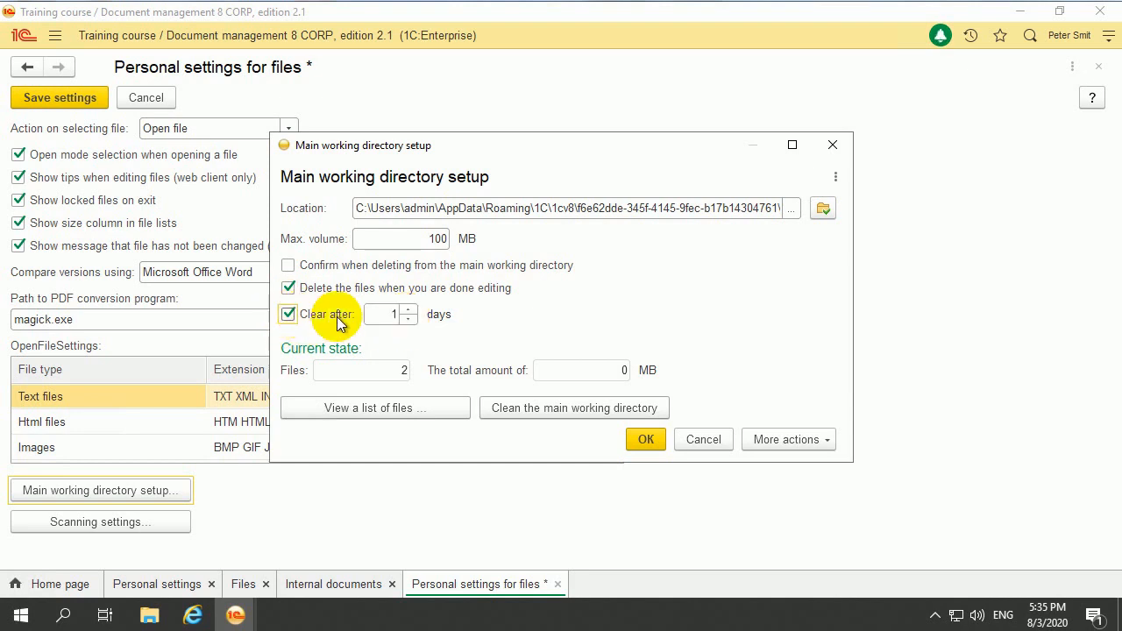
click(408, 311)
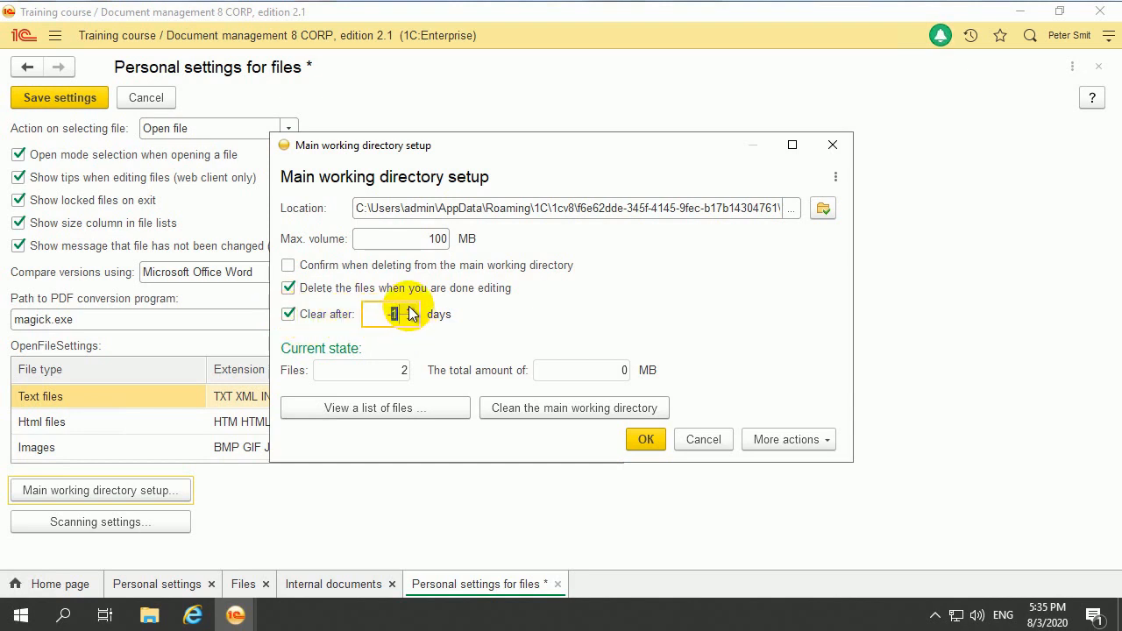
click(410, 314)
click(410, 319)
click(409, 319)
click(408, 319)
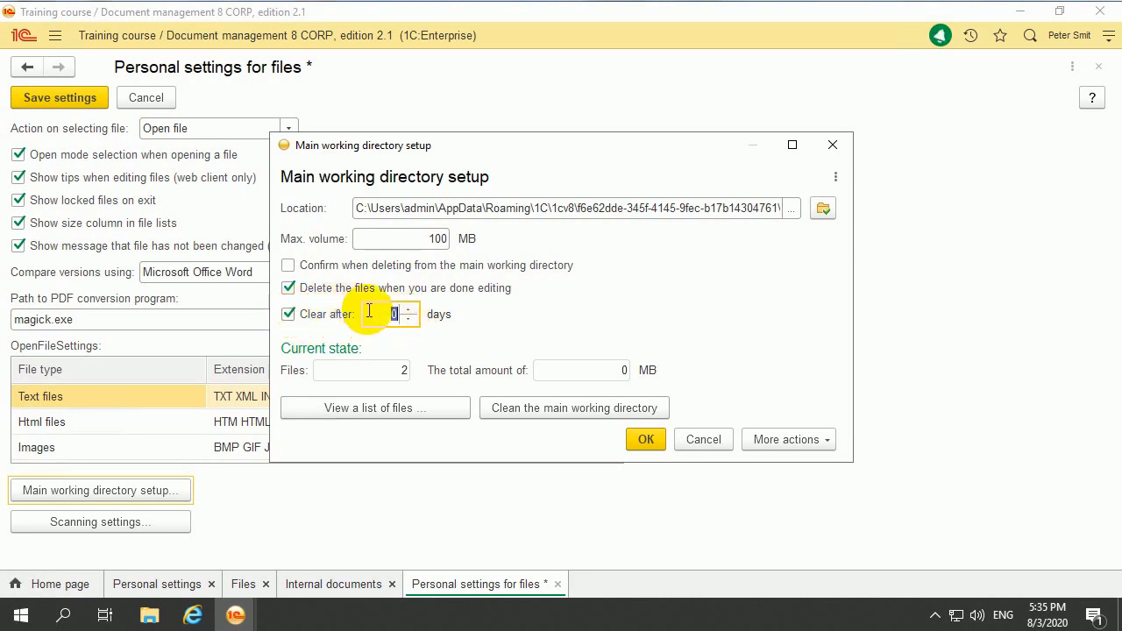
Disable both the deletion of files after editing and the timed clearing of the main working directory
click(289, 314)
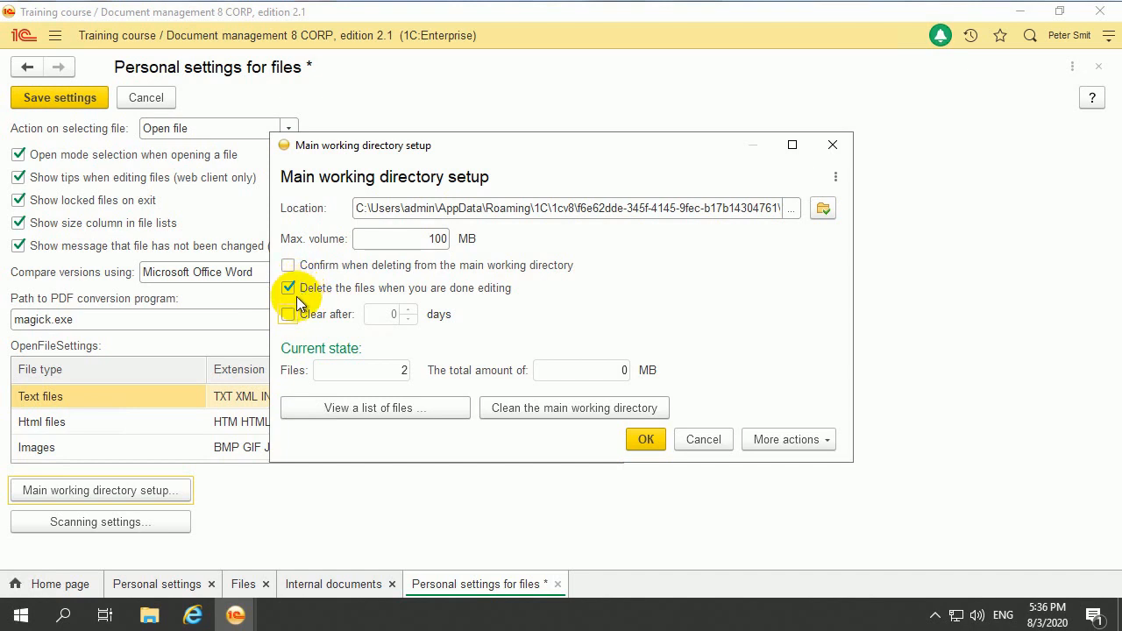
click(289, 289)
click(290, 287)
click(294, 313)
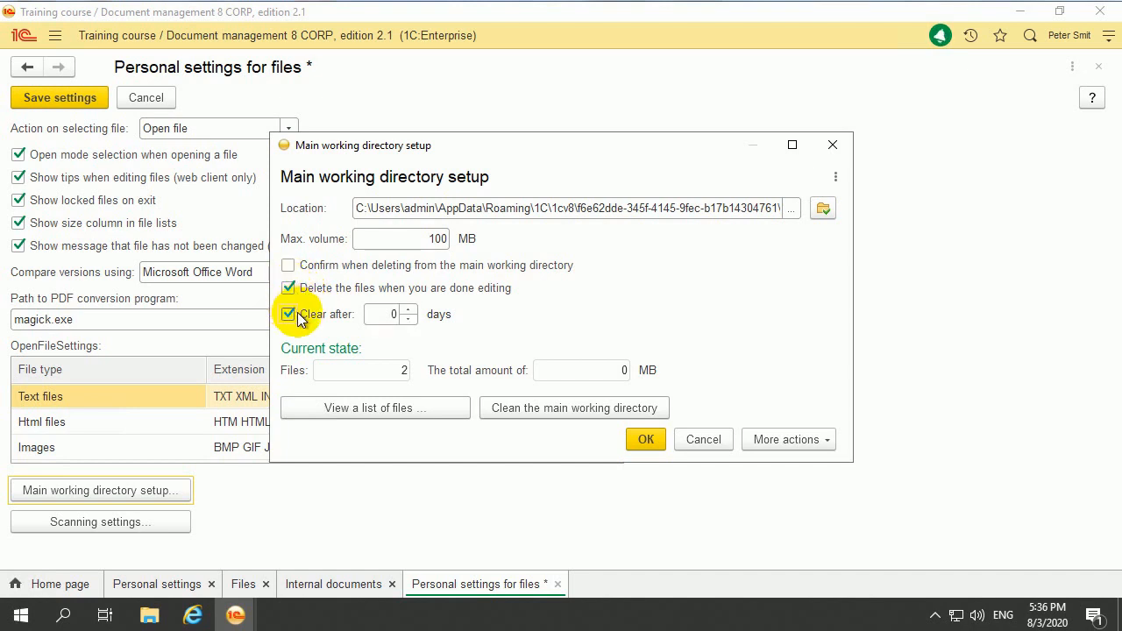
click(285, 290)
click(289, 315)
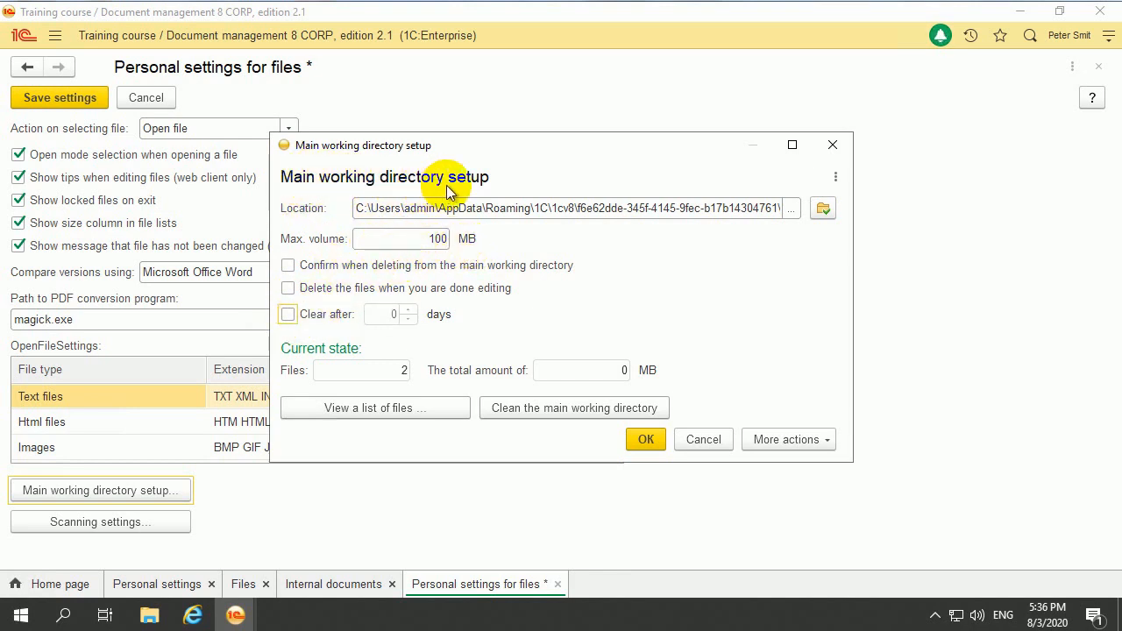
Examine the maximum volume of the main working directory and accept the directory setup
double_click(439, 236)
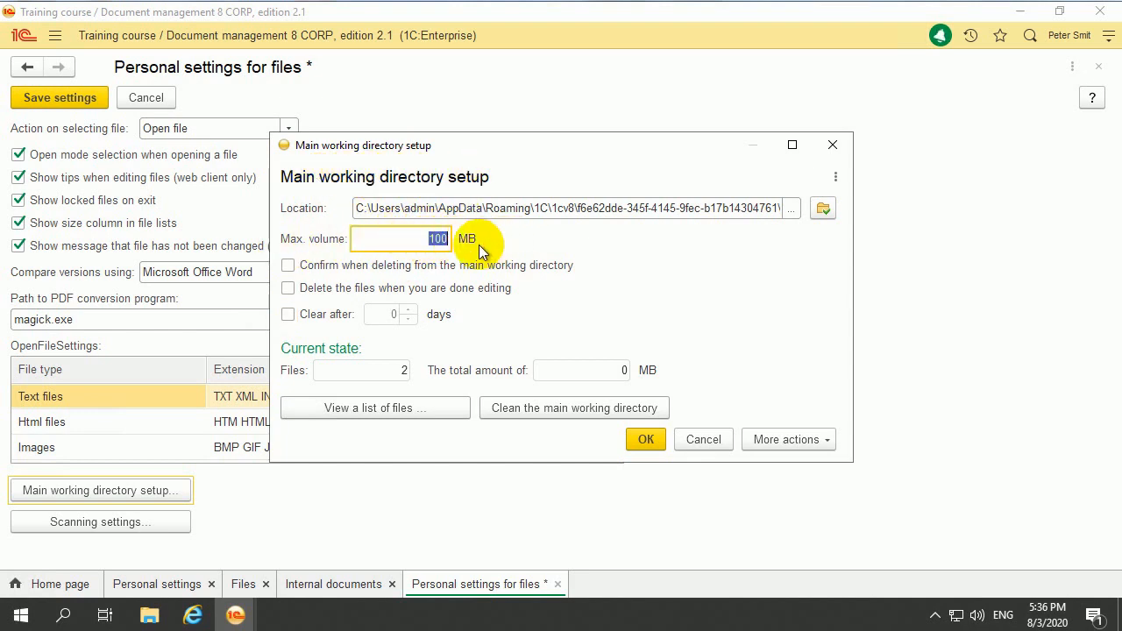
click(419, 241)
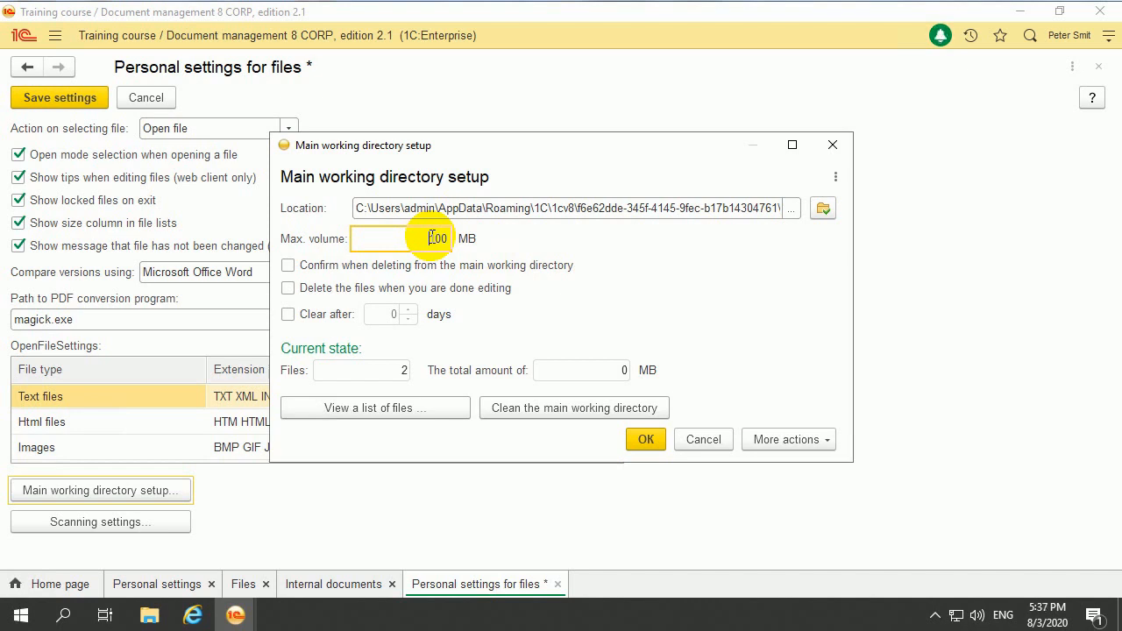
click(447, 241)
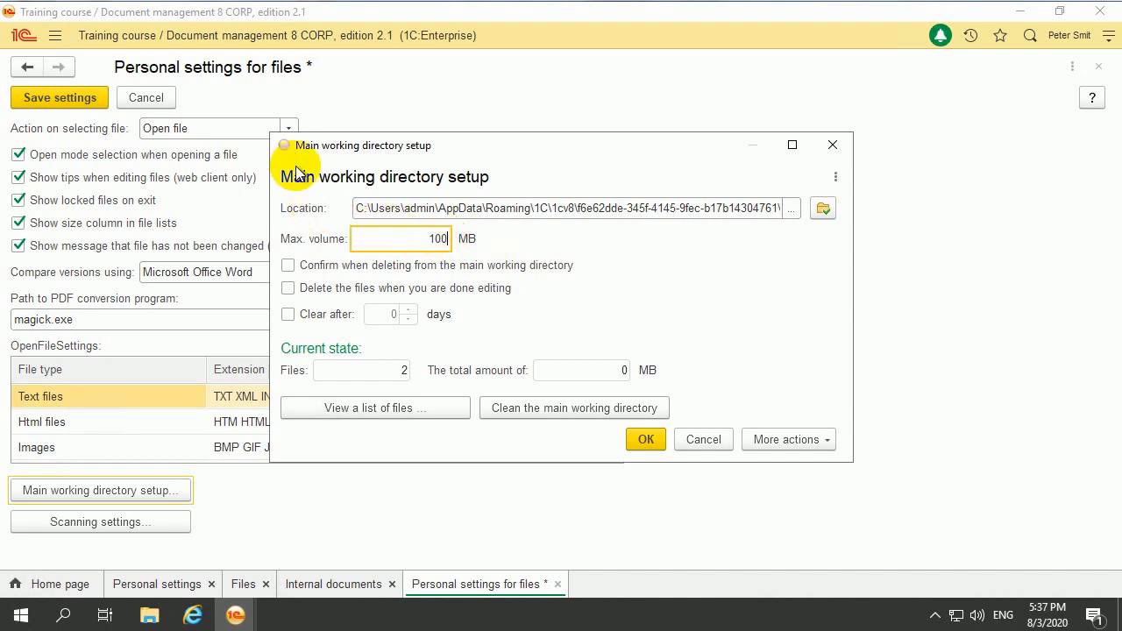
double_click(438, 241)
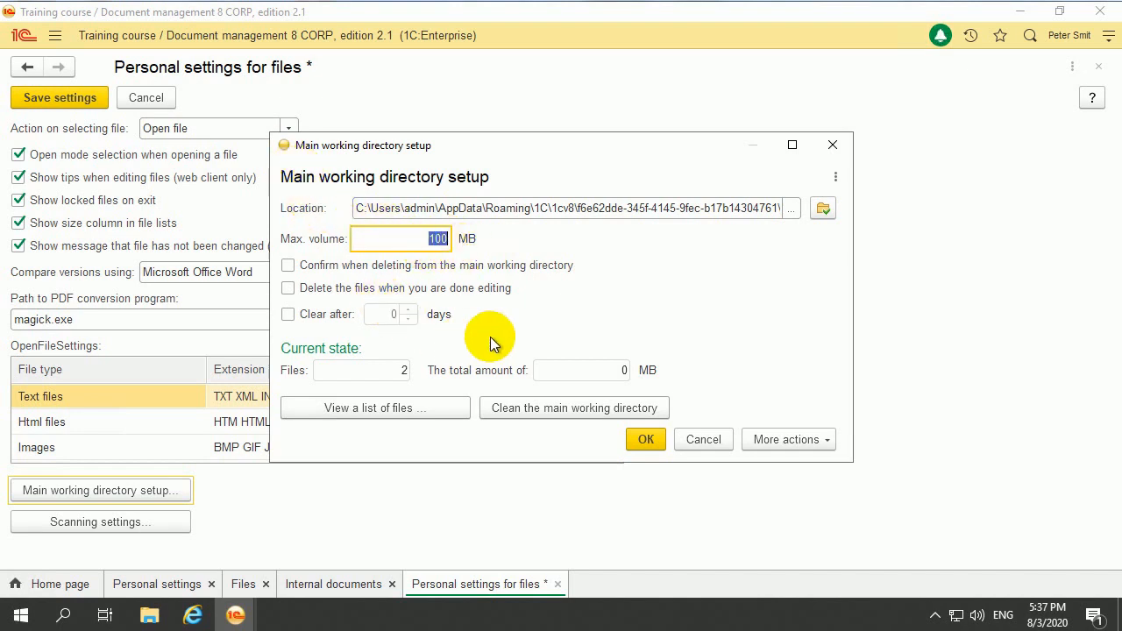
click(645, 446)
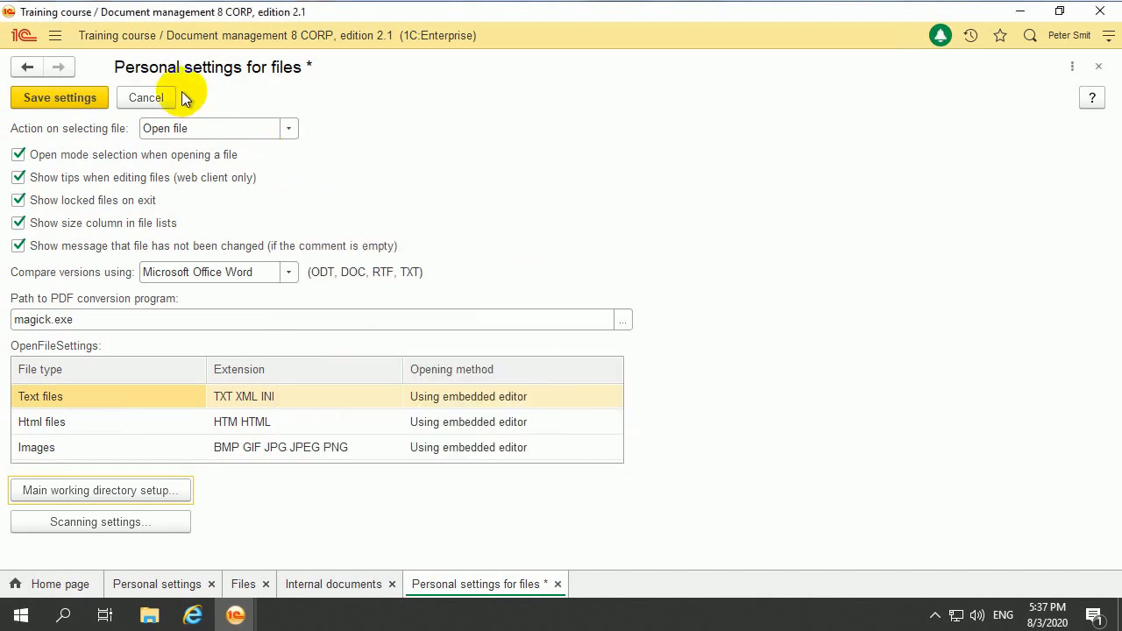
Recheck and accept the main working directory setup, save the personal file settings, and reopen them
click(113, 489)
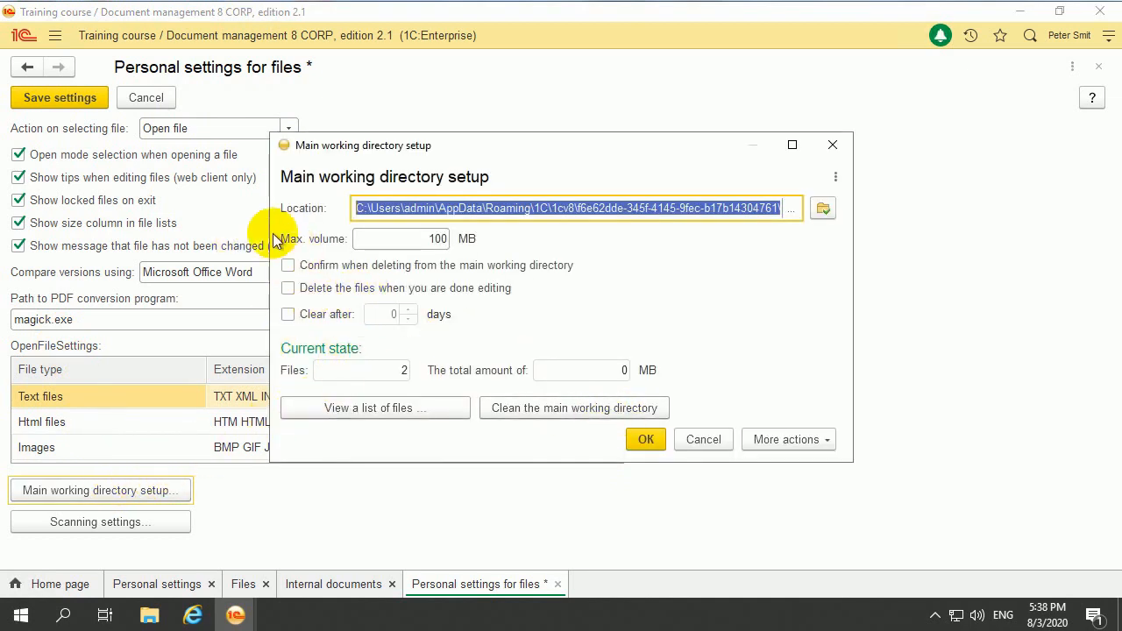
click(646, 440)
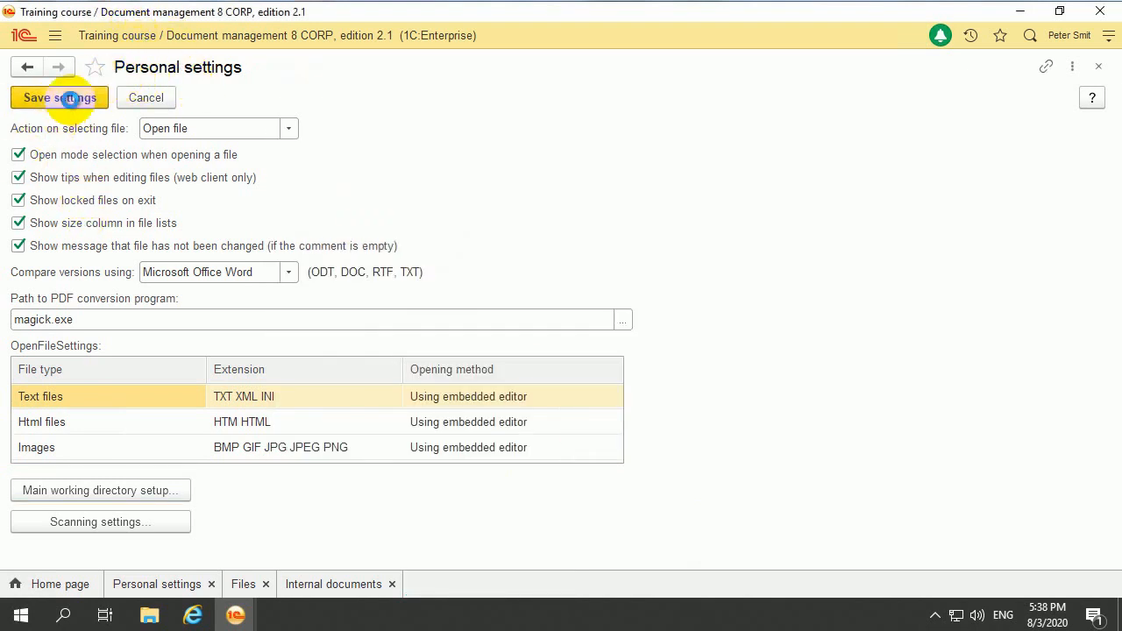
click(59, 97)
click(77, 153)
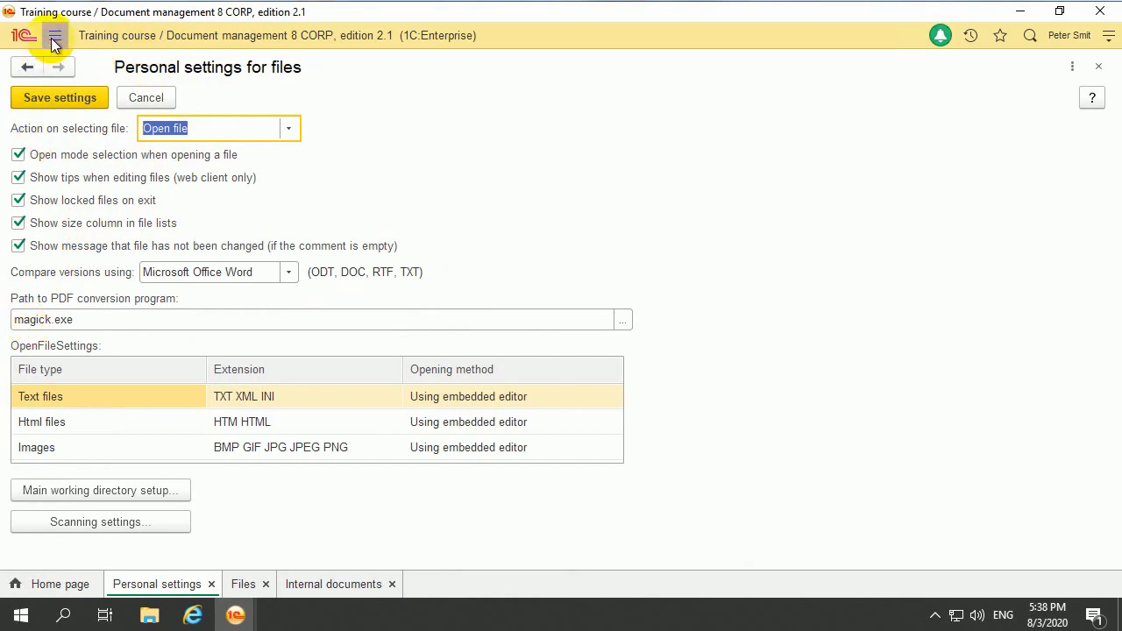
Open the file list and examine the locking and advanced commands available for the Order 1 file
click(22, 35)
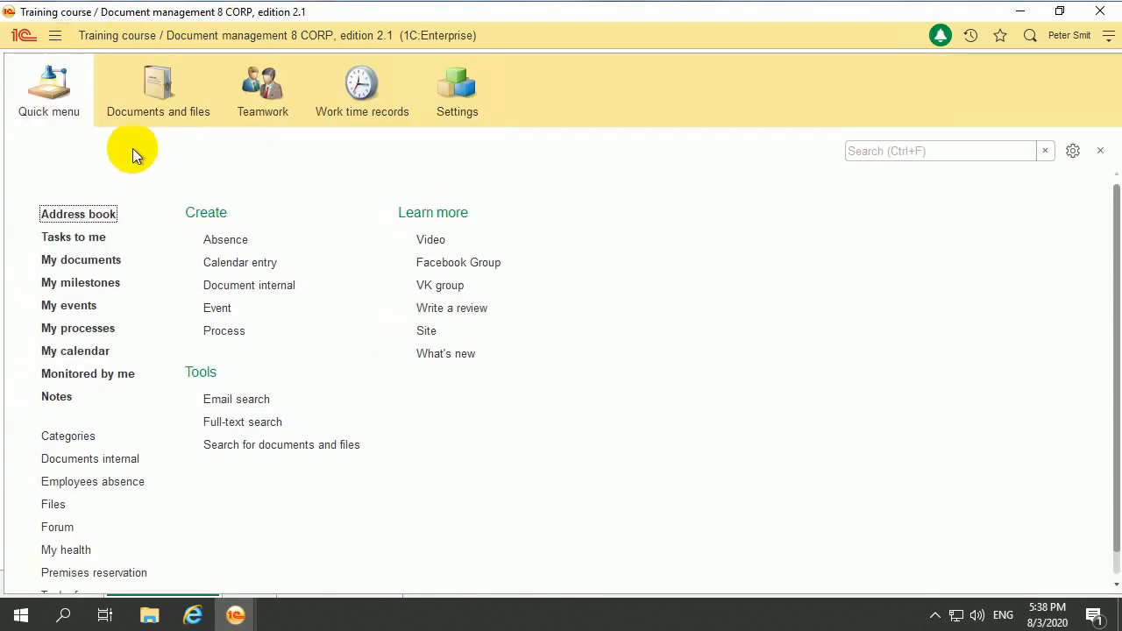
click(180, 114)
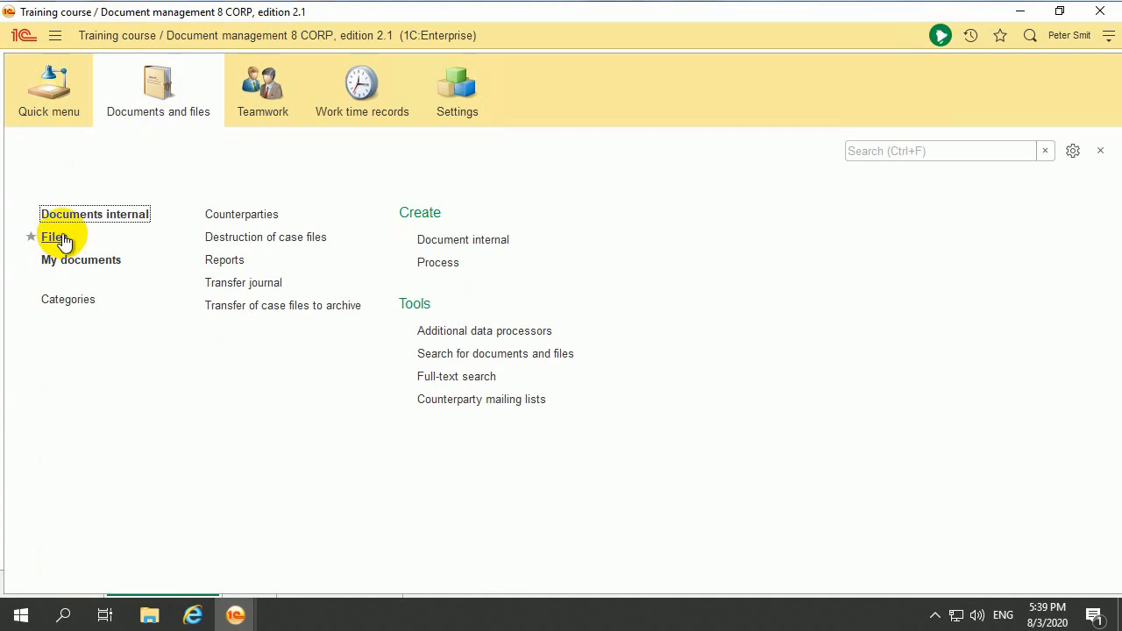
click(58, 237)
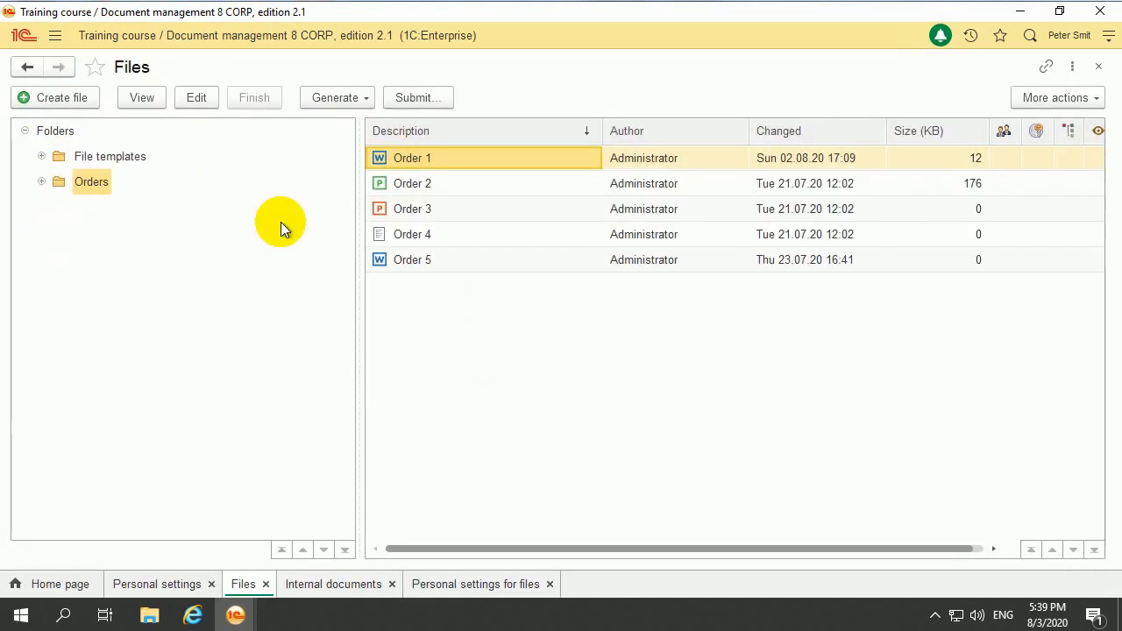
right_click(449, 161)
mouse_move(526, 330)
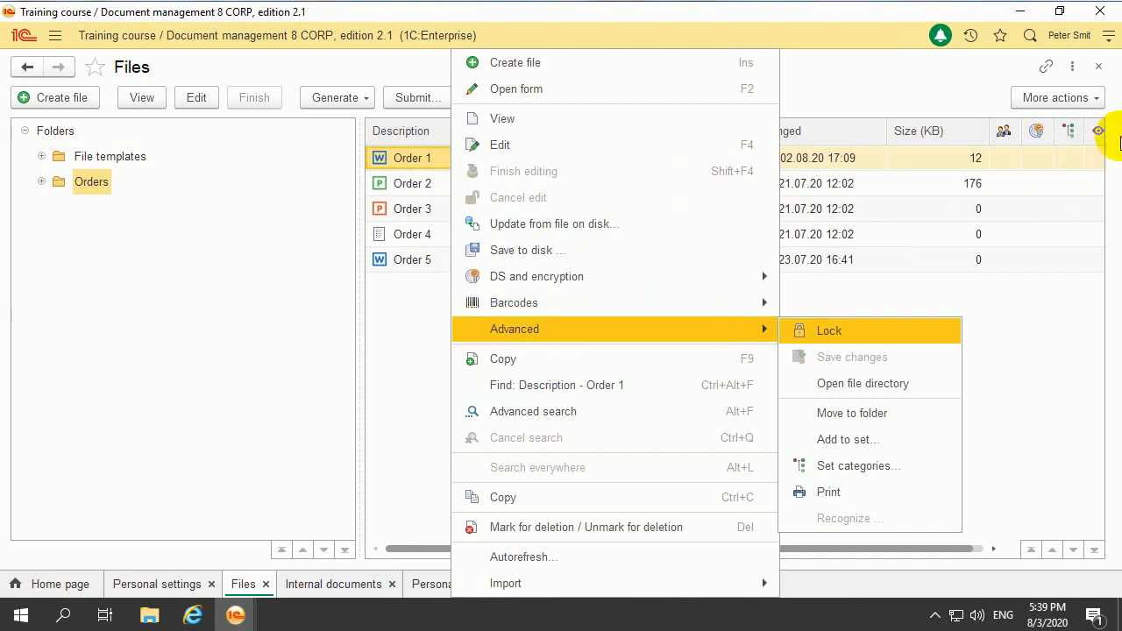
click(1060, 100)
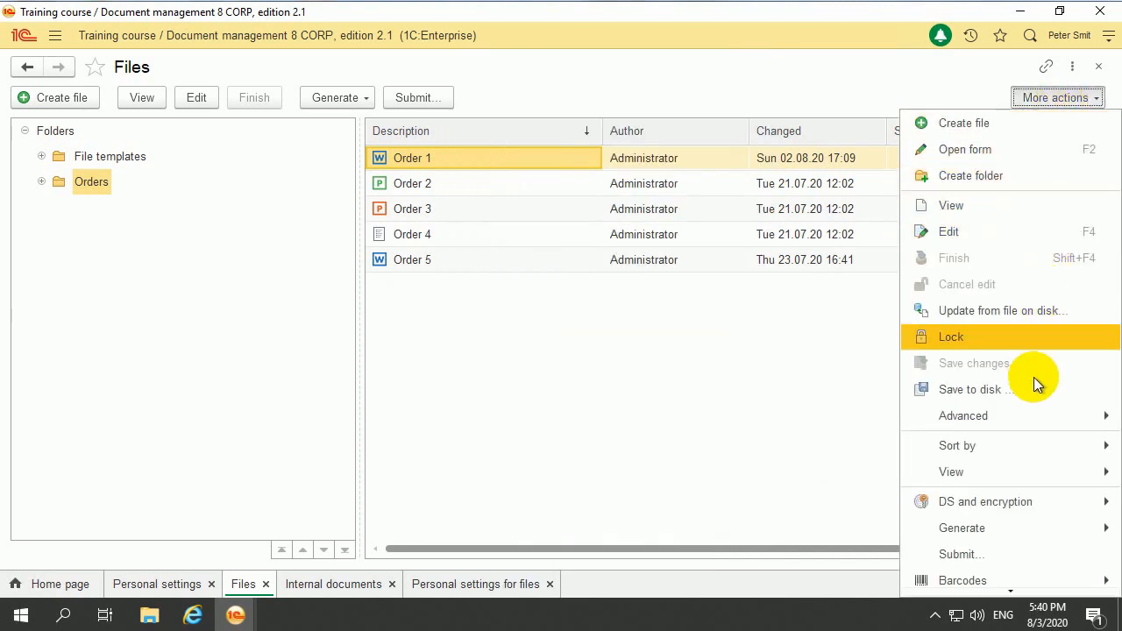
mouse_move(1025, 434)
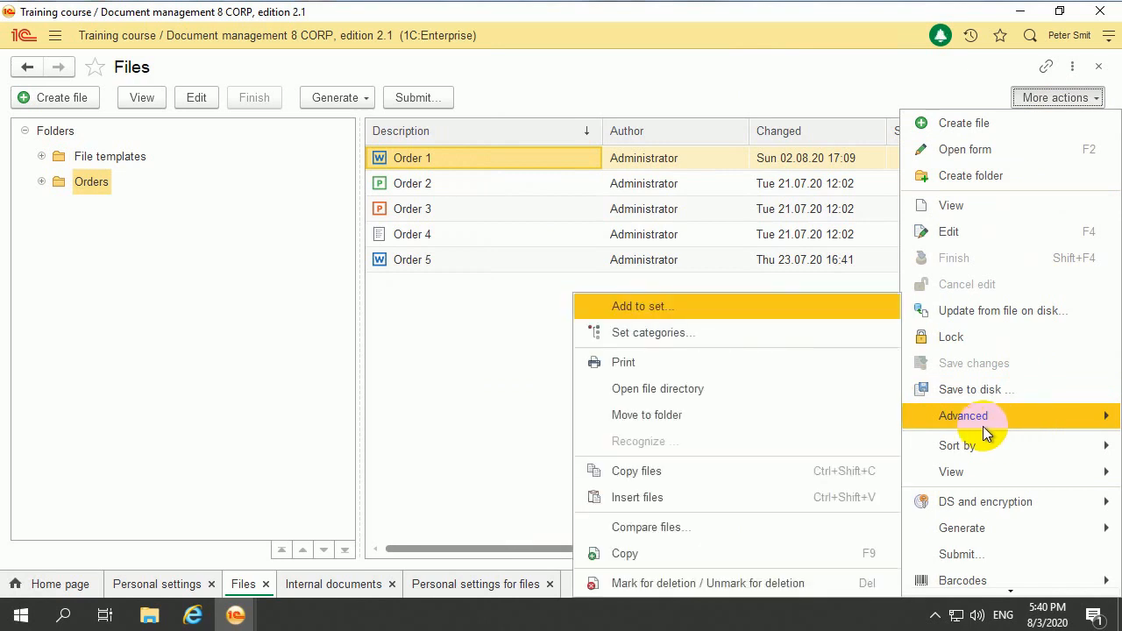
Open the card of the Order 1 file, view the file's text image, and close the text image
click(483, 160)
right_click(483, 159)
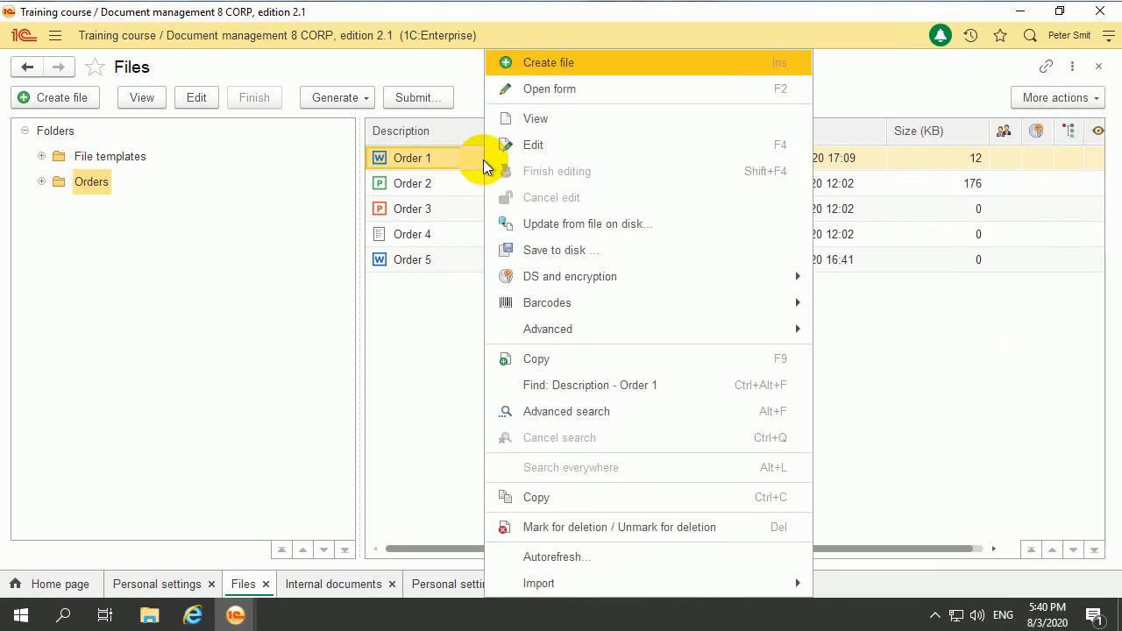
click(546, 88)
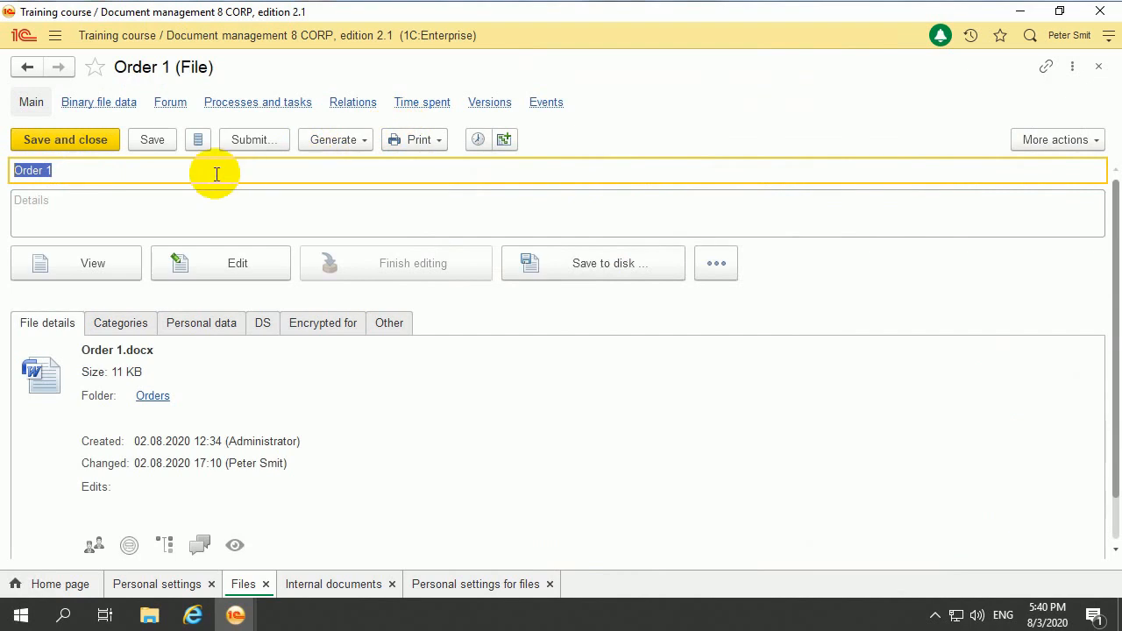
click(1052, 140)
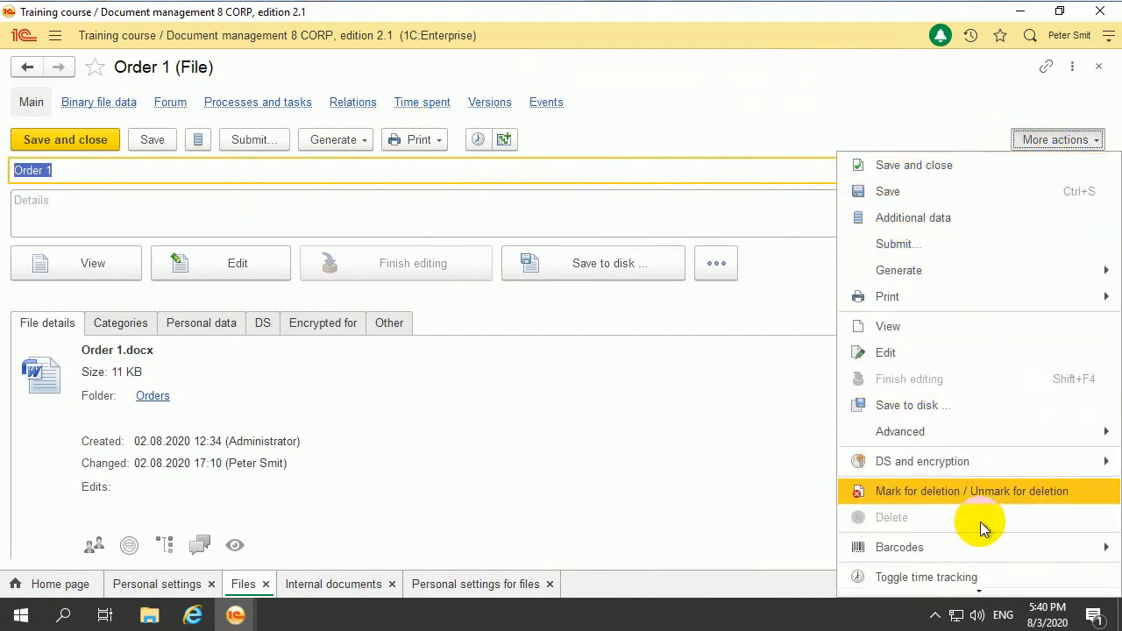
mouse_move(954, 431)
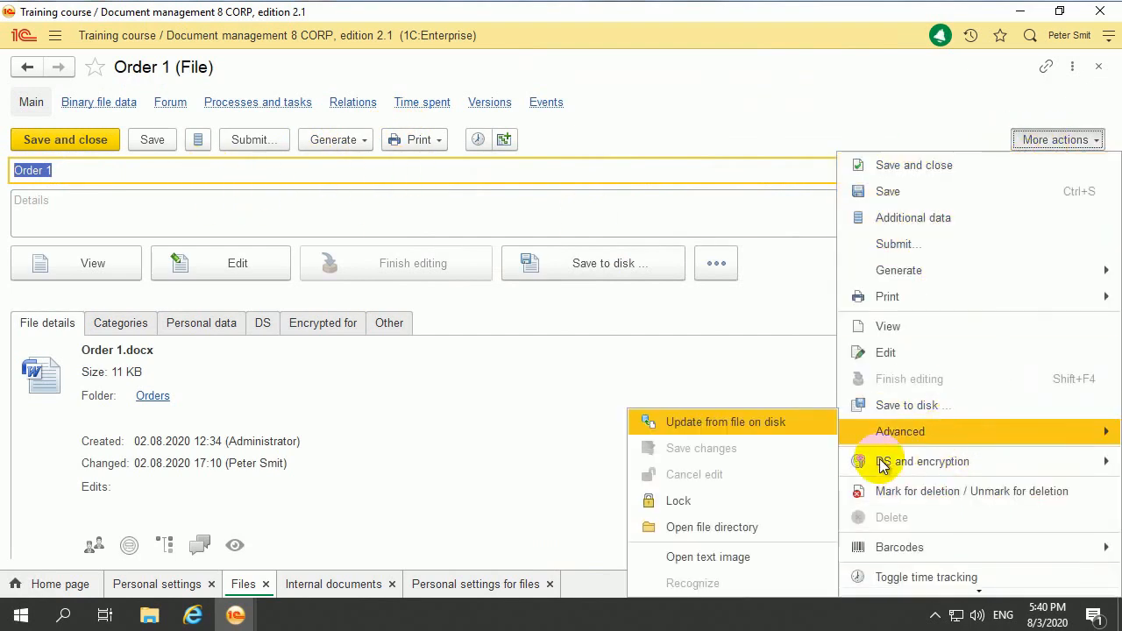
click(747, 560)
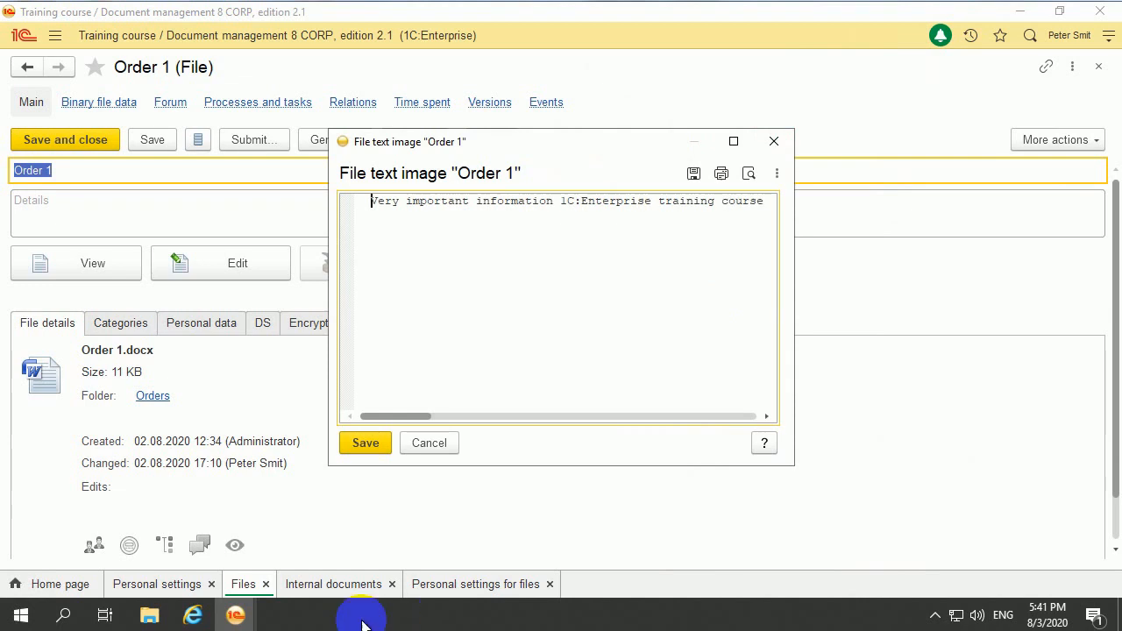
mouse_move(427, 414)
mouse_down()
mouse_move(441, 413)
mouse_move(427, 413)
mouse_up()
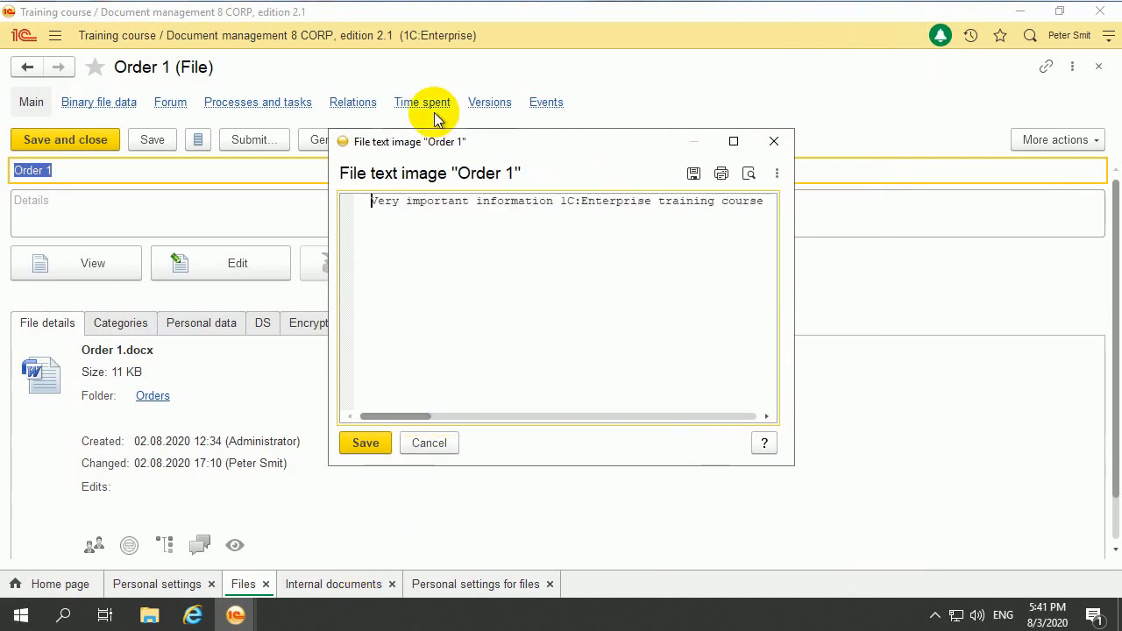
drag(371, 200, 755, 211)
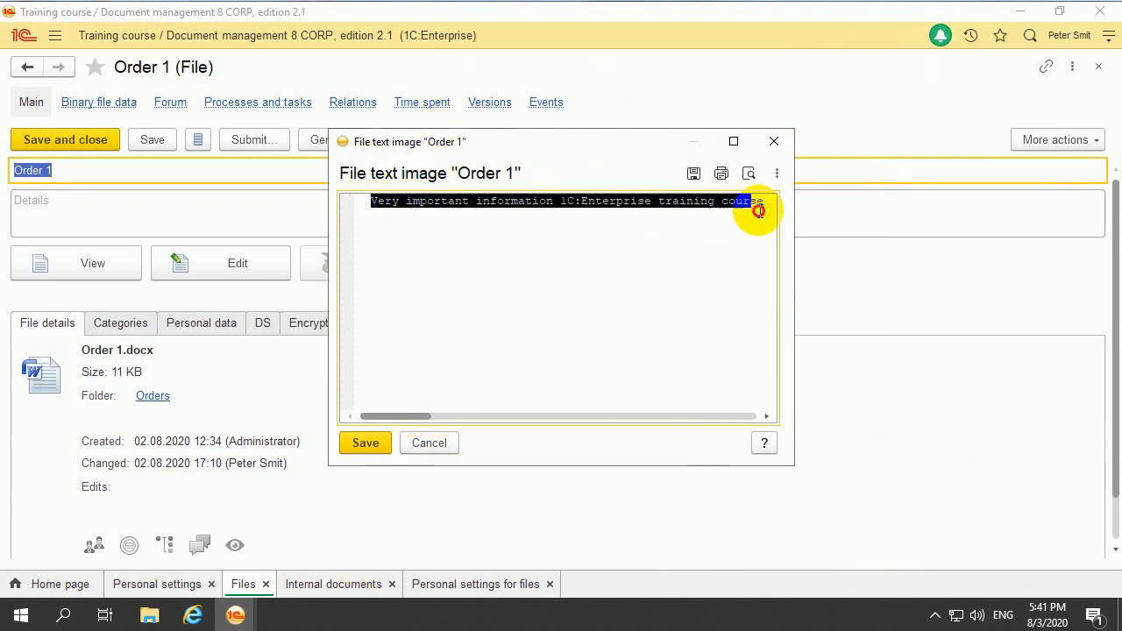
click(774, 141)
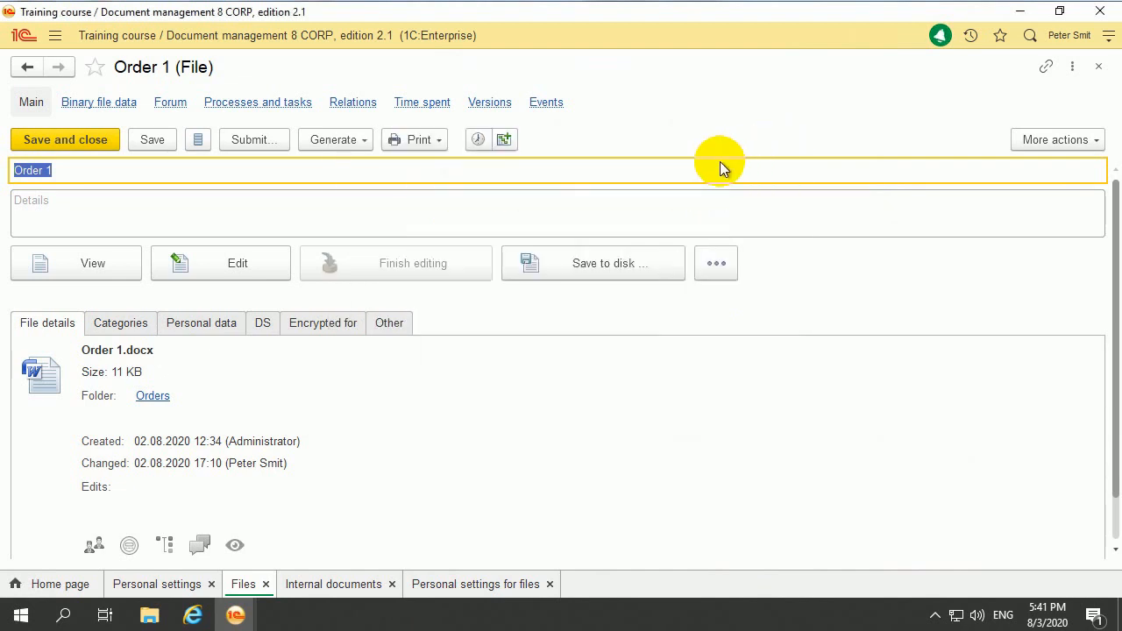
Return to the file list of the documents and files section
click(56, 39)
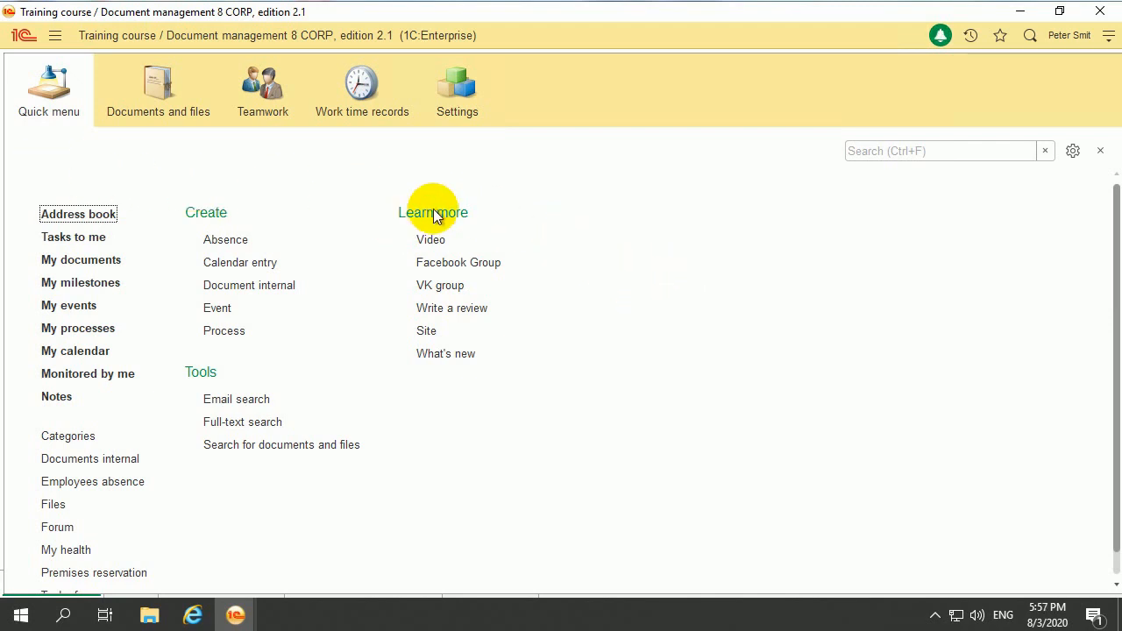
click(163, 110)
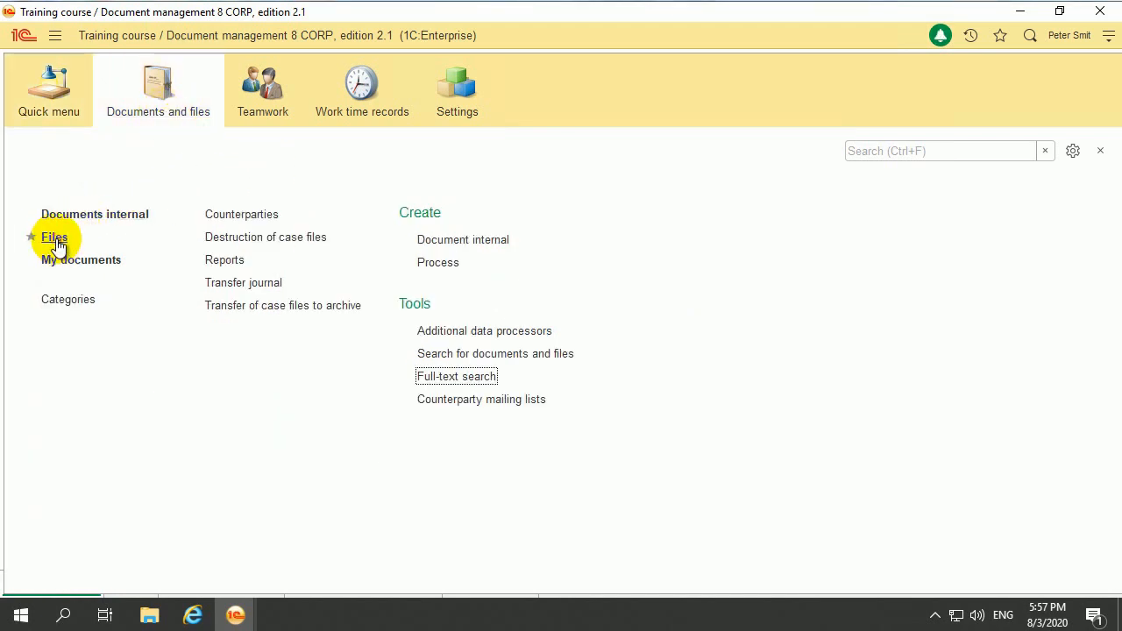
click(53, 238)
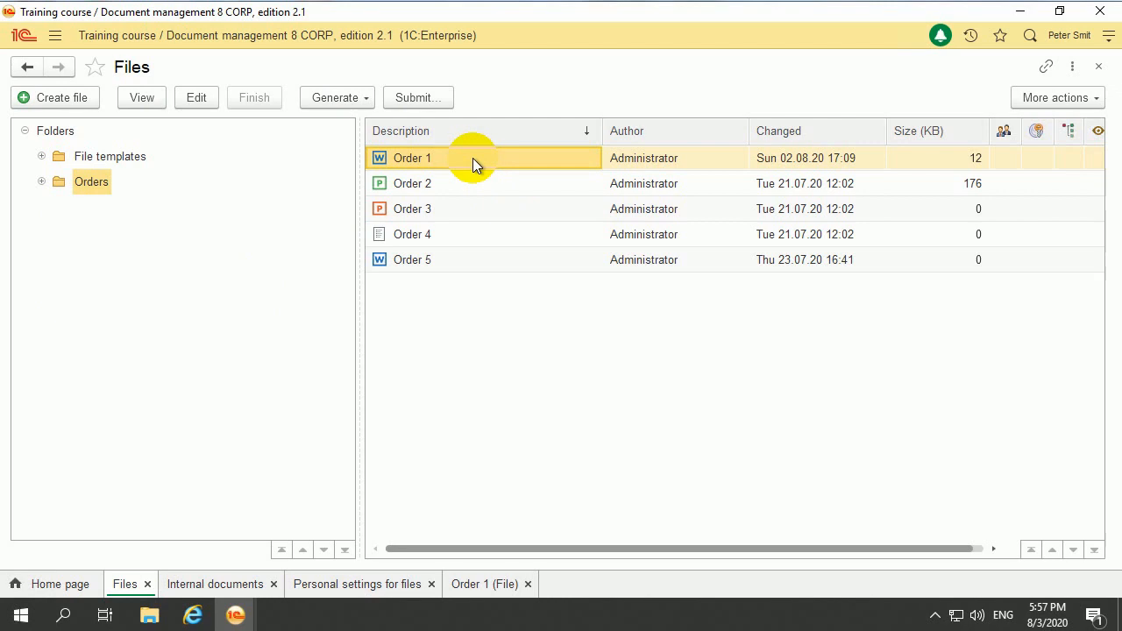
Review the advanced commands available for the Order 1 file in the file list, and open the file's card
click(1072, 94)
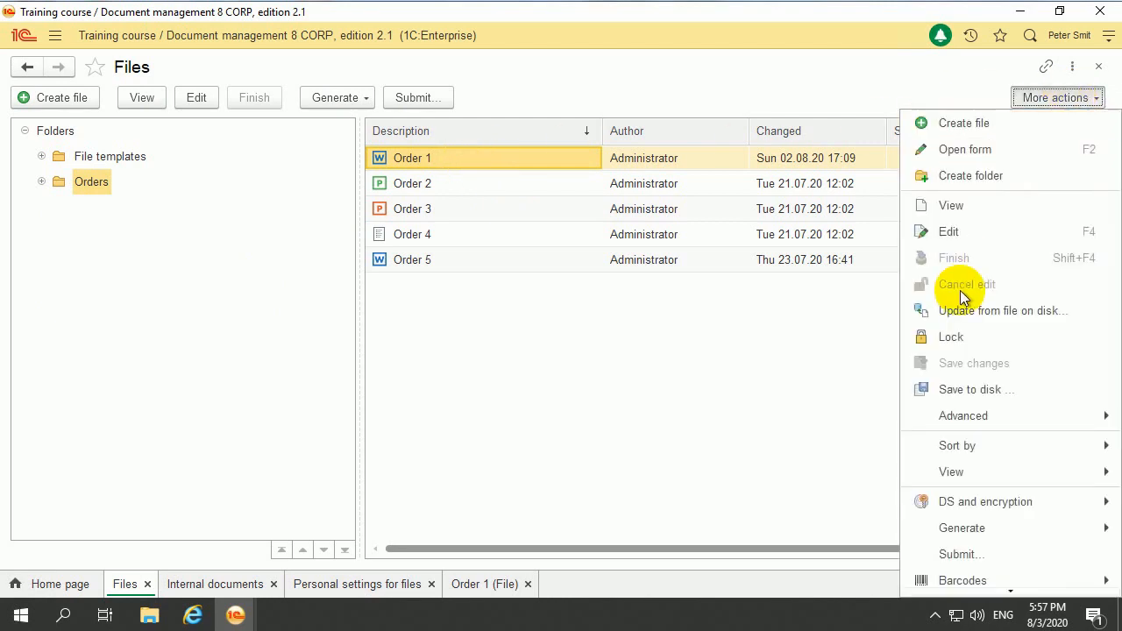
mouse_move(960, 420)
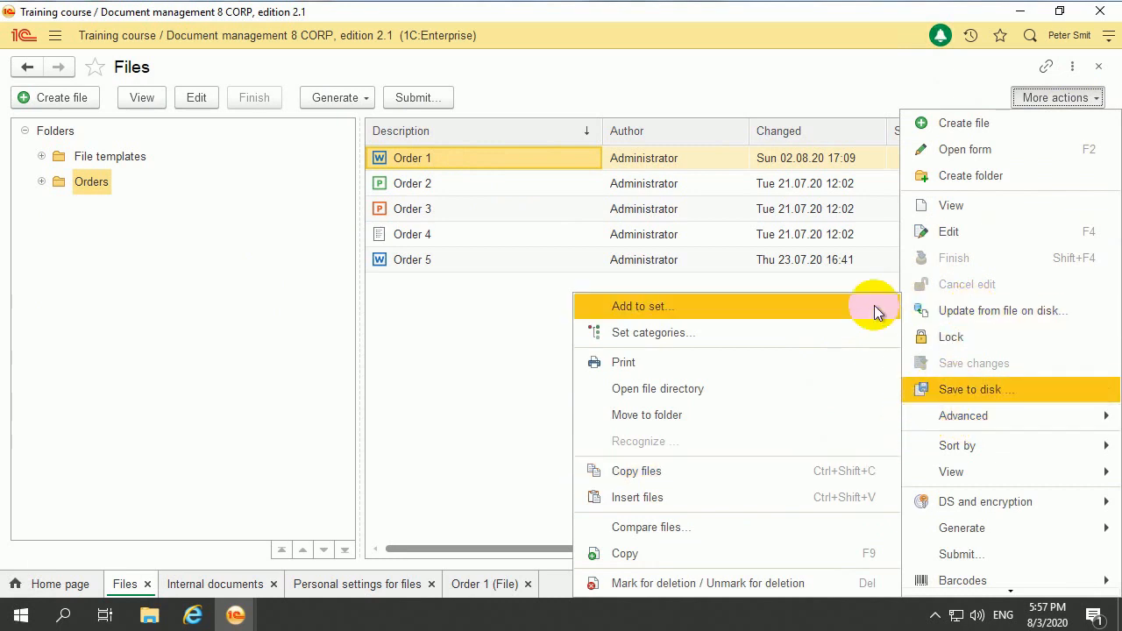
right_click(428, 159)
click(499, 87)
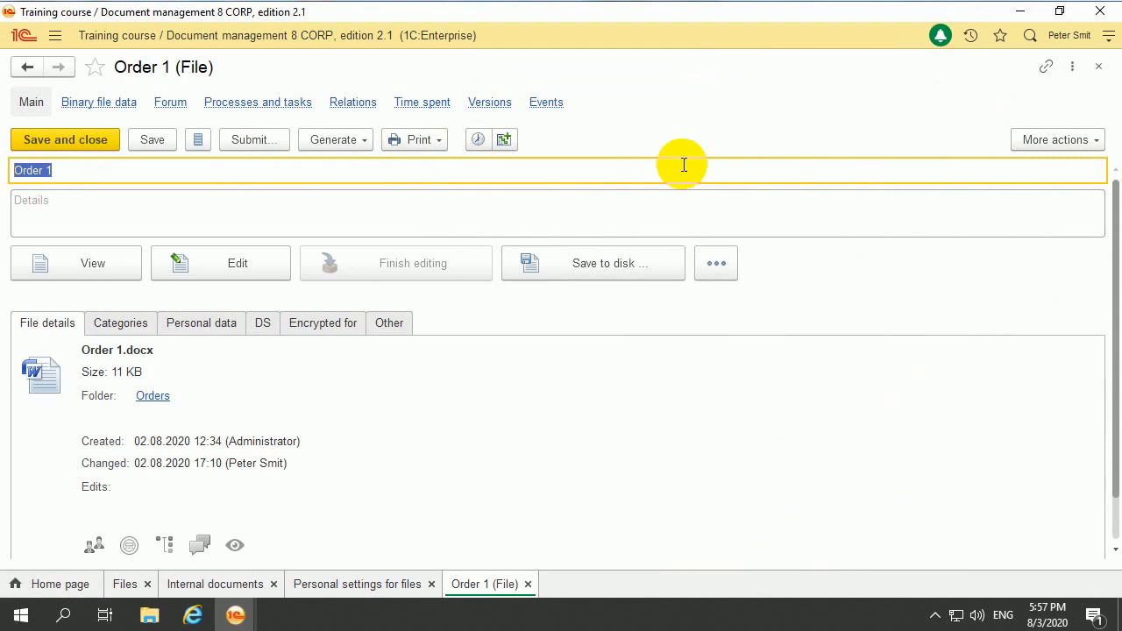
Open the text image of the Order 1 file, add the word "registration" after "training course", and save it
click(1087, 136)
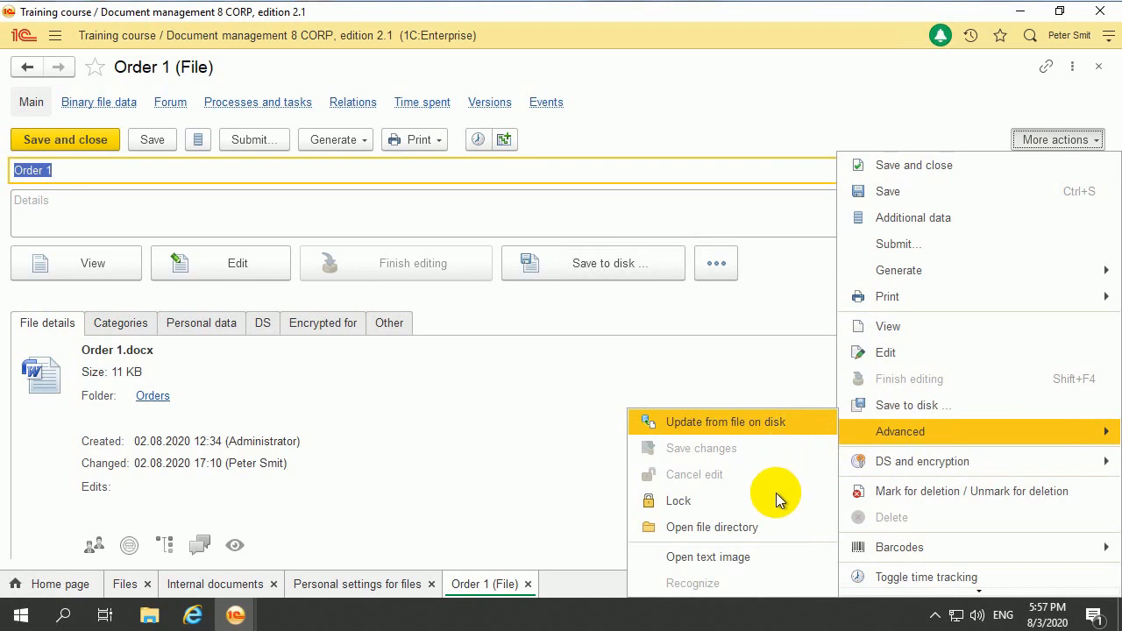
click(774, 557)
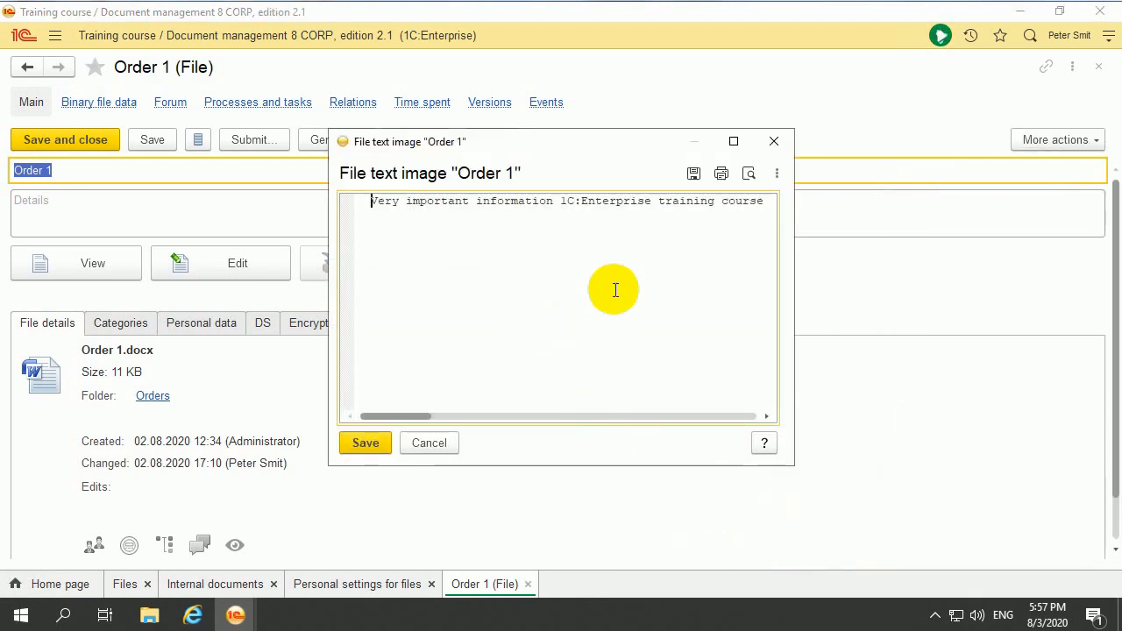
drag(434, 416, 488, 410)
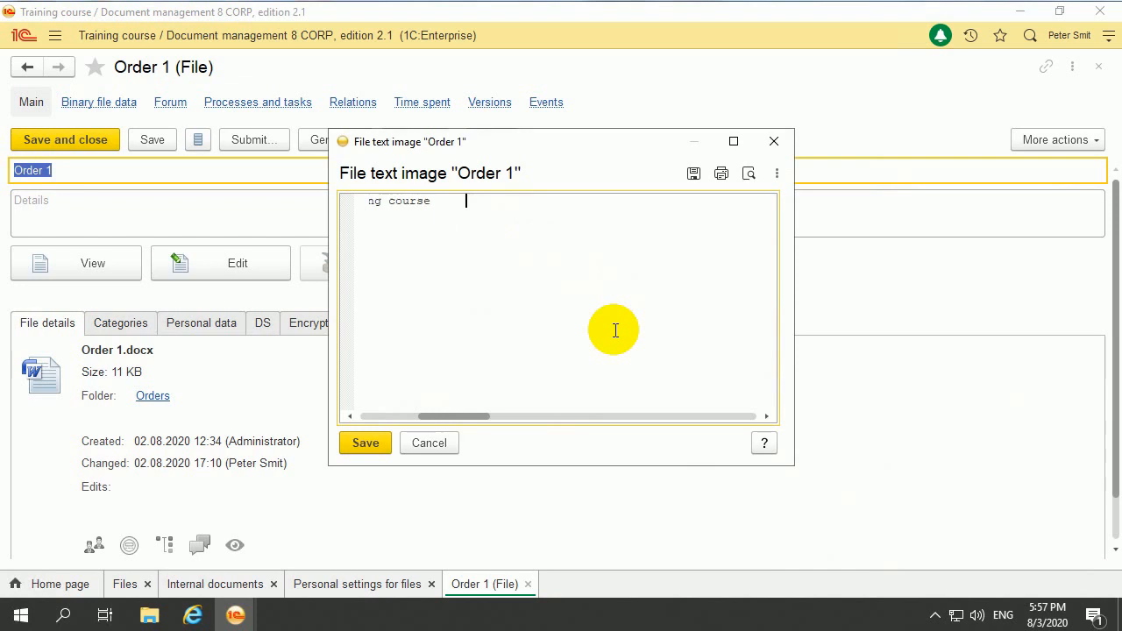
text(registration)
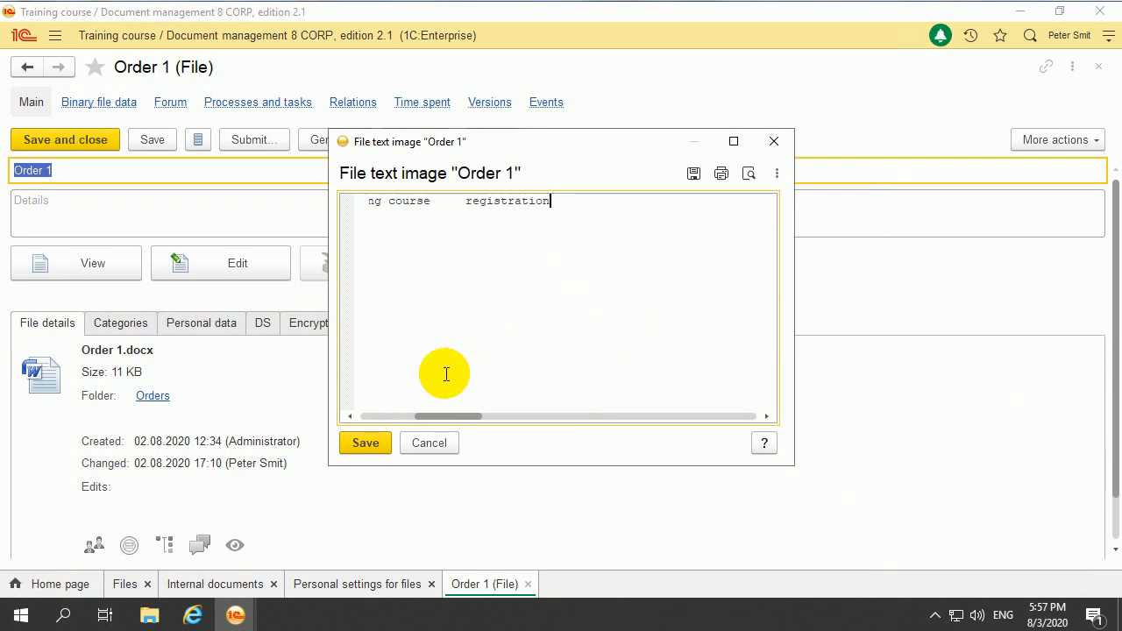
click(362, 444)
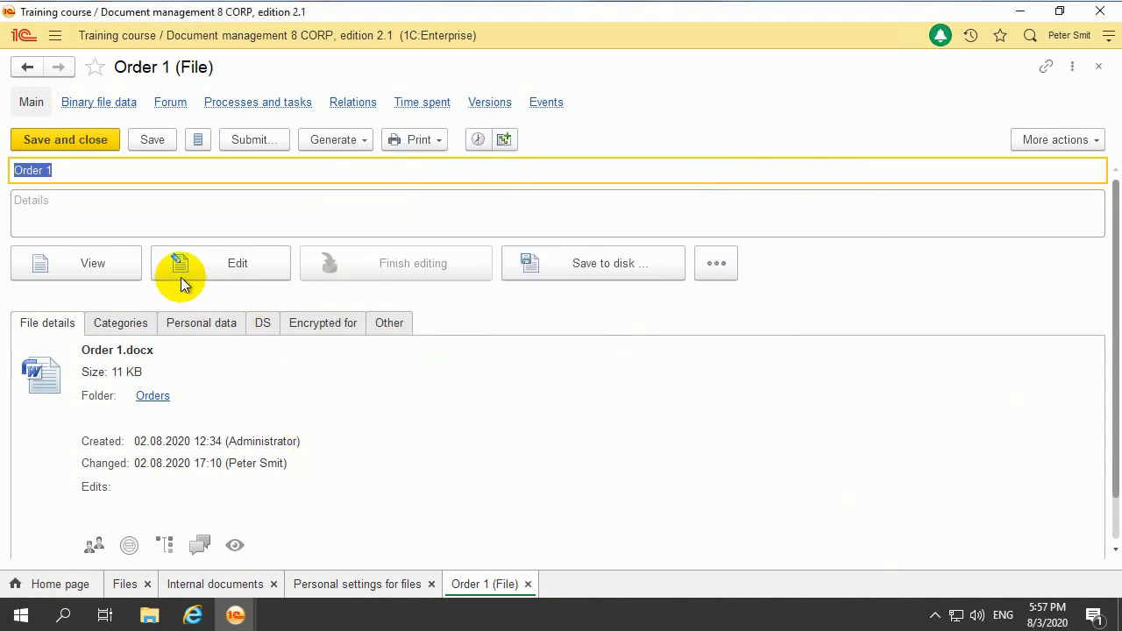
Browse the program sections and open Full-text search from the Work time records section
click(53, 39)
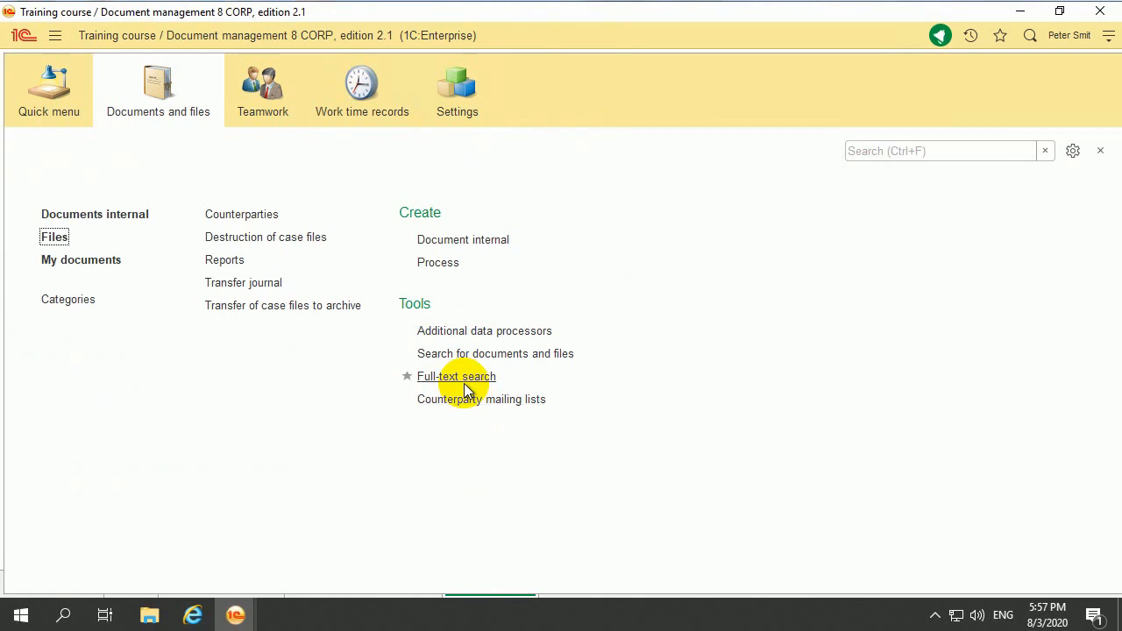
click(270, 123)
click(329, 112)
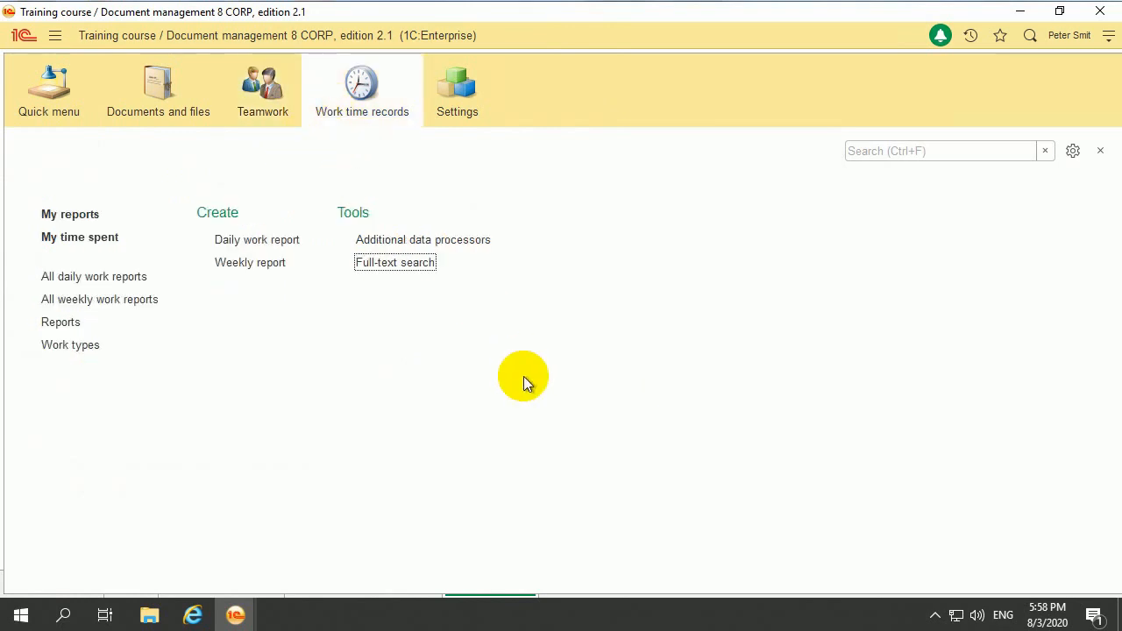
click(410, 264)
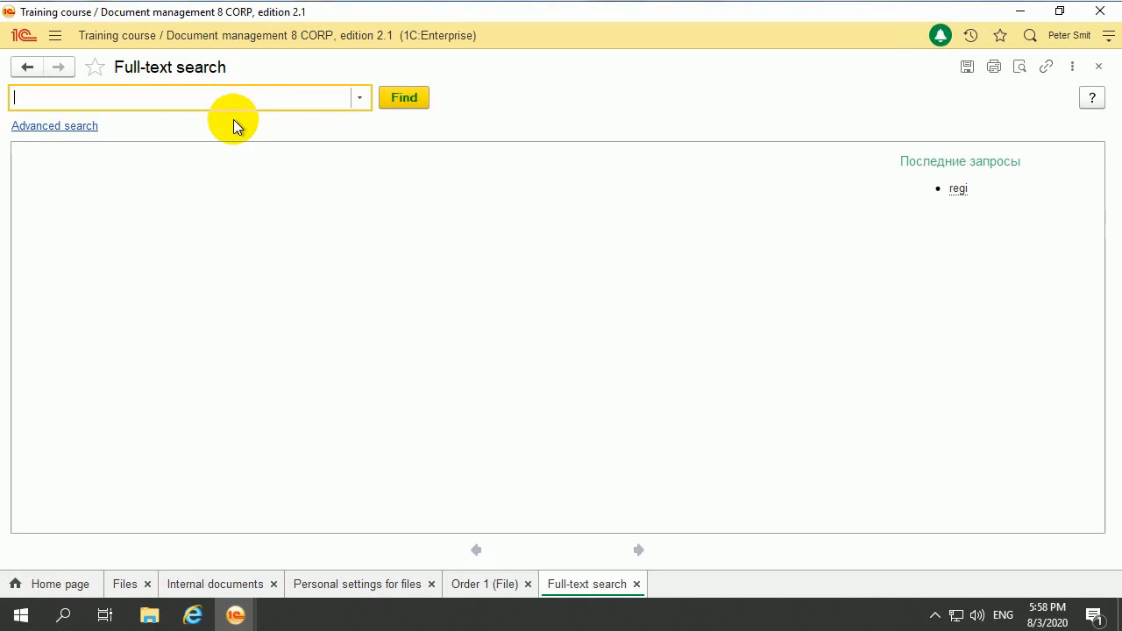
Run a full-text search for "registration"
text(regi)
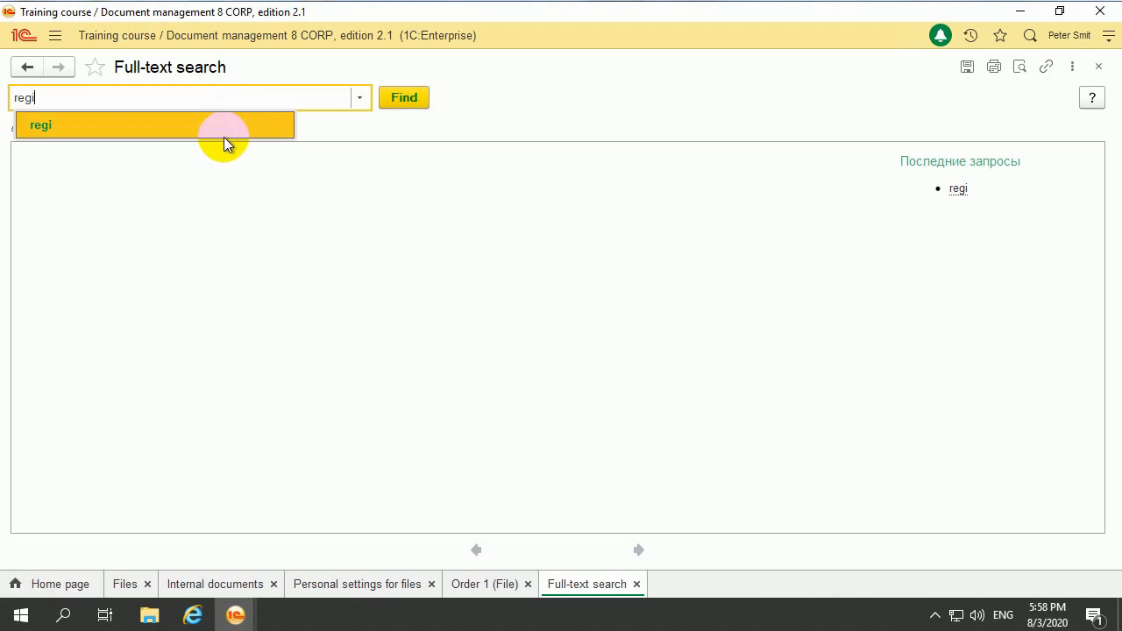
text(sra)
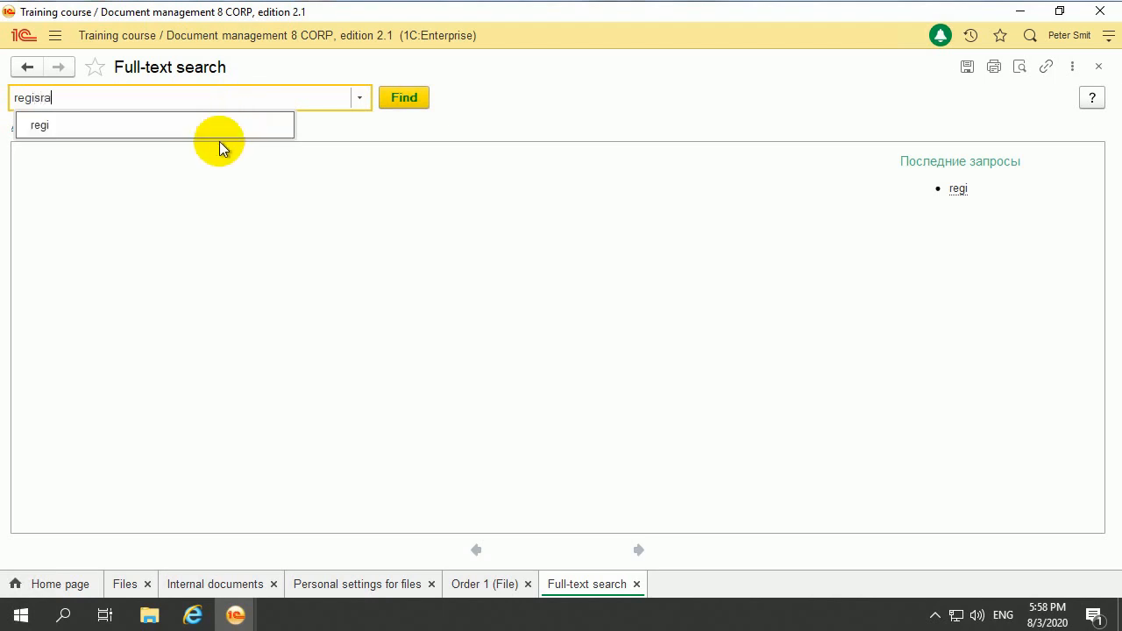
key(BackSpace)
key(BackSpace)
text(tration)
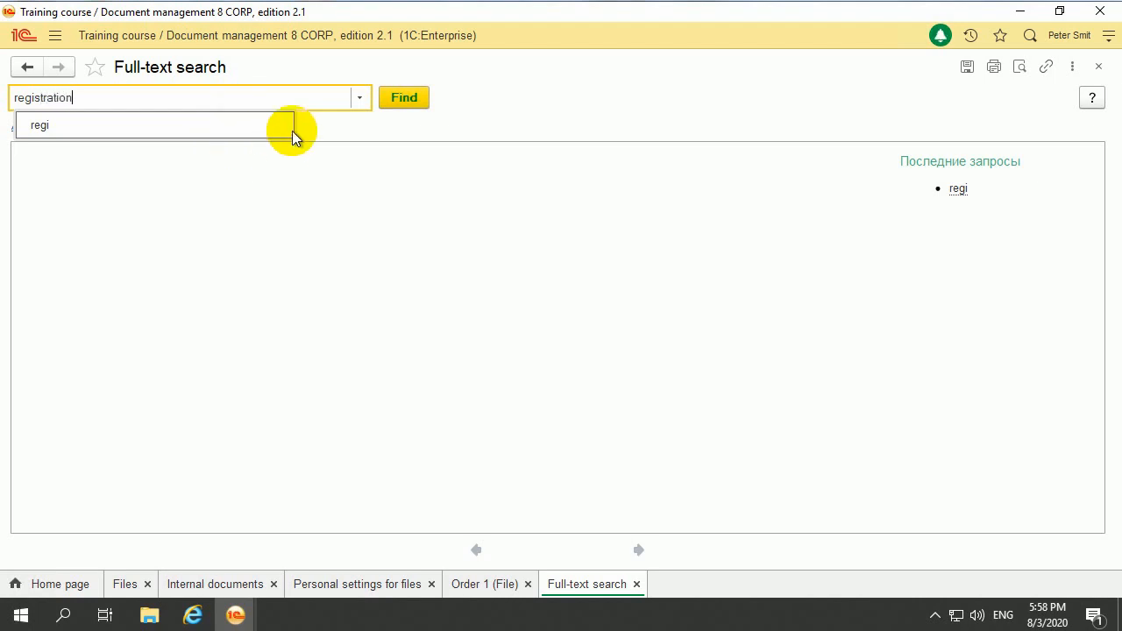
click(405, 97)
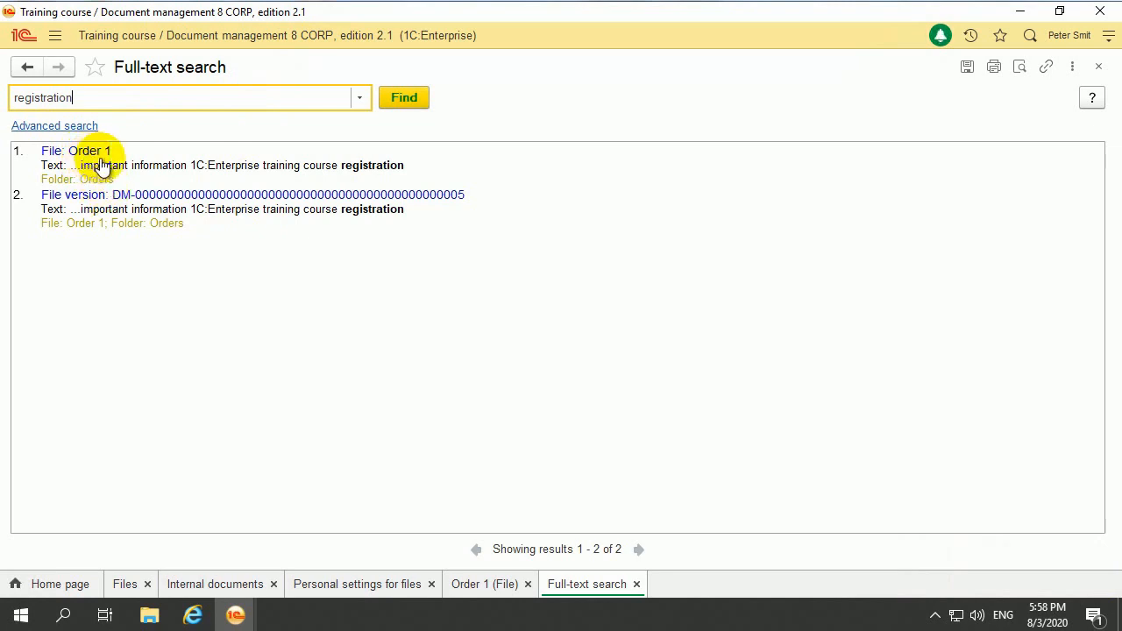
Highlight the matching text under the Order 1 file in the search results, and clear the selection
click(53, 164)
drag(52, 165, 422, 165)
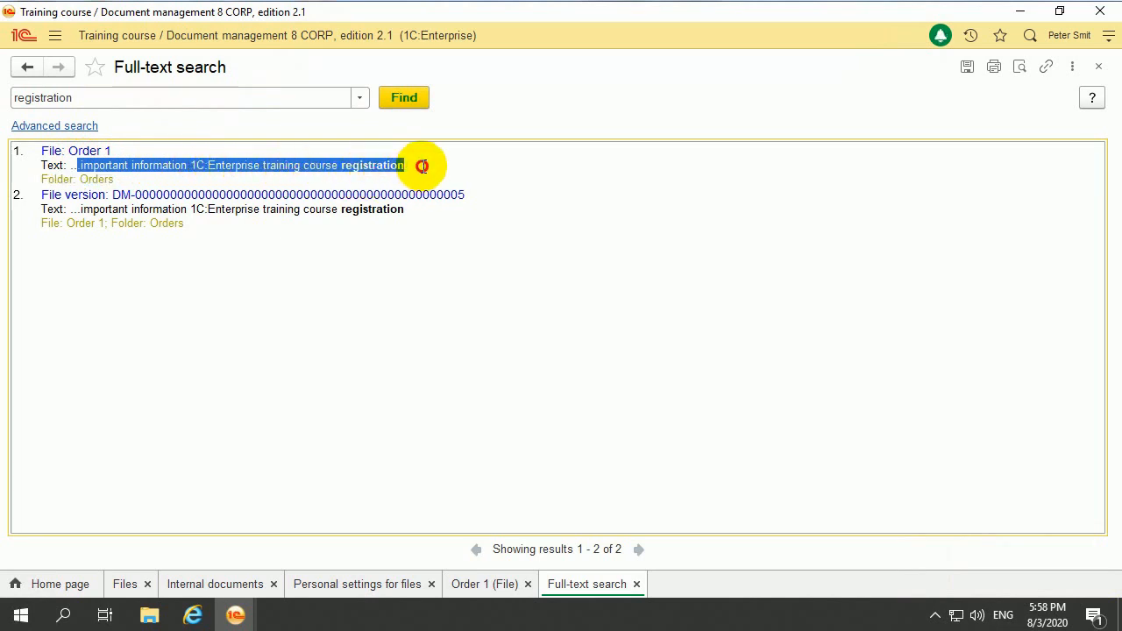
click(468, 198)
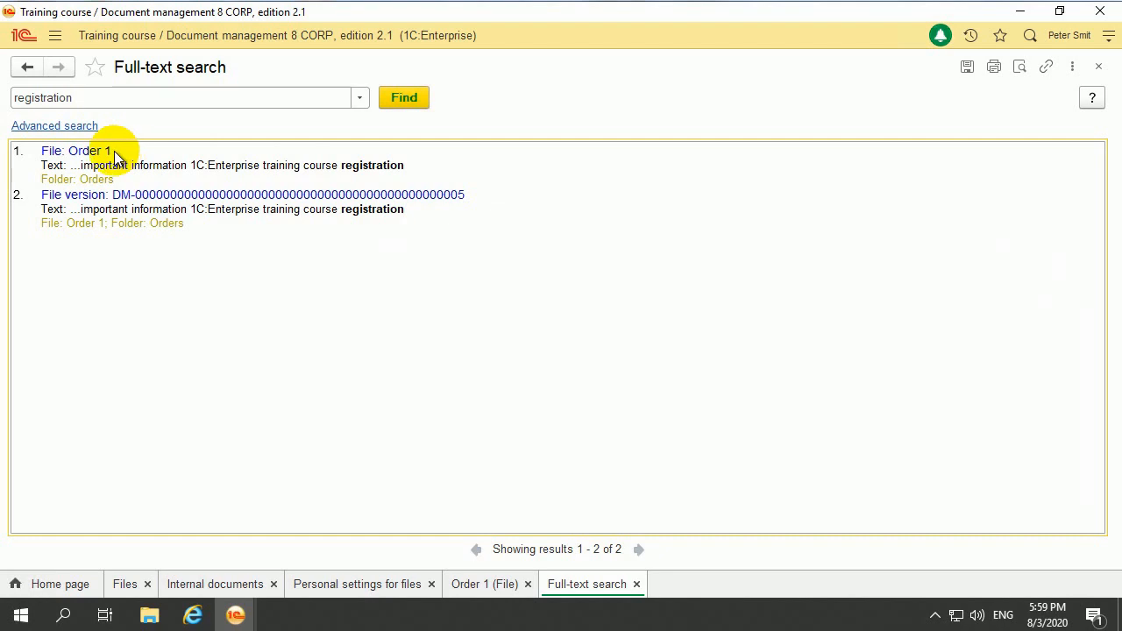
Open the help for the full-text search form and examine the heading of the help page
click(1093, 101)
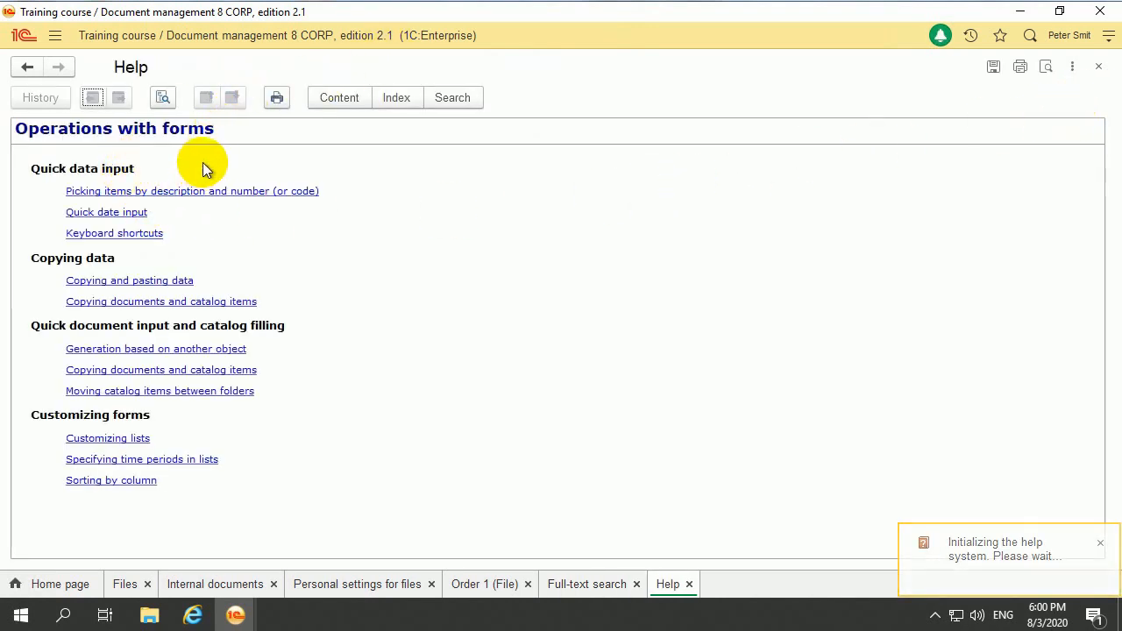
click(27, 130)
drag(26, 130, 241, 136)
click(266, 162)
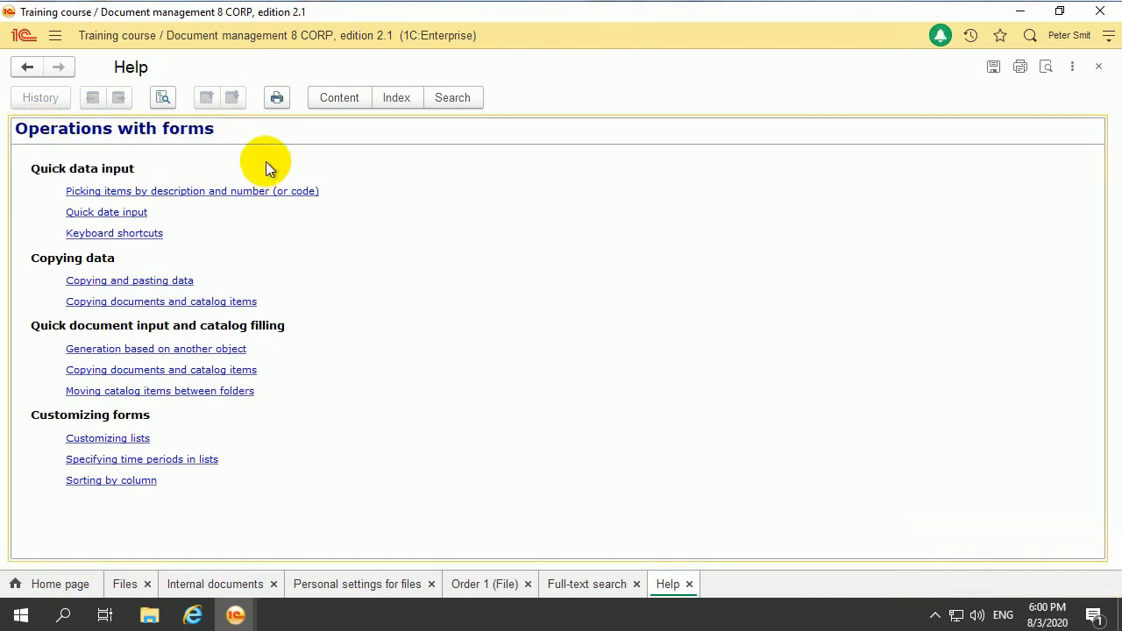